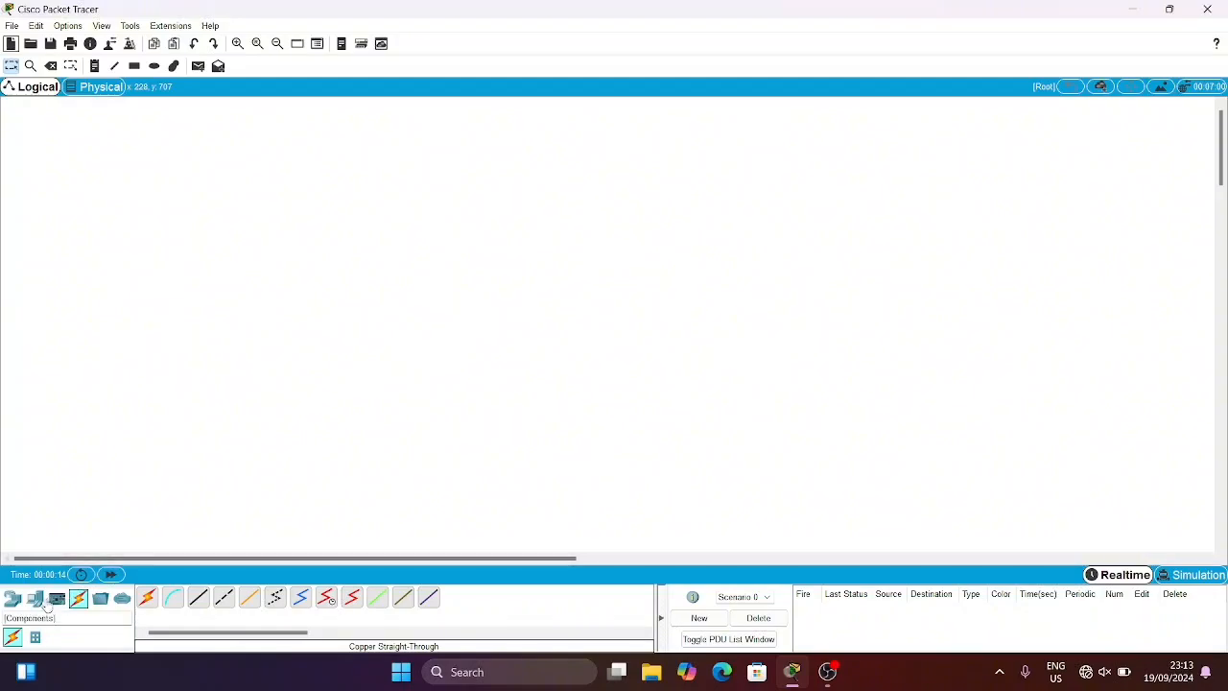
- Place a 1941 router at the top centre of the workspace, a 2960-24TT switch below it, and two more 2960-24TT switches lower on either side
click(13, 598)
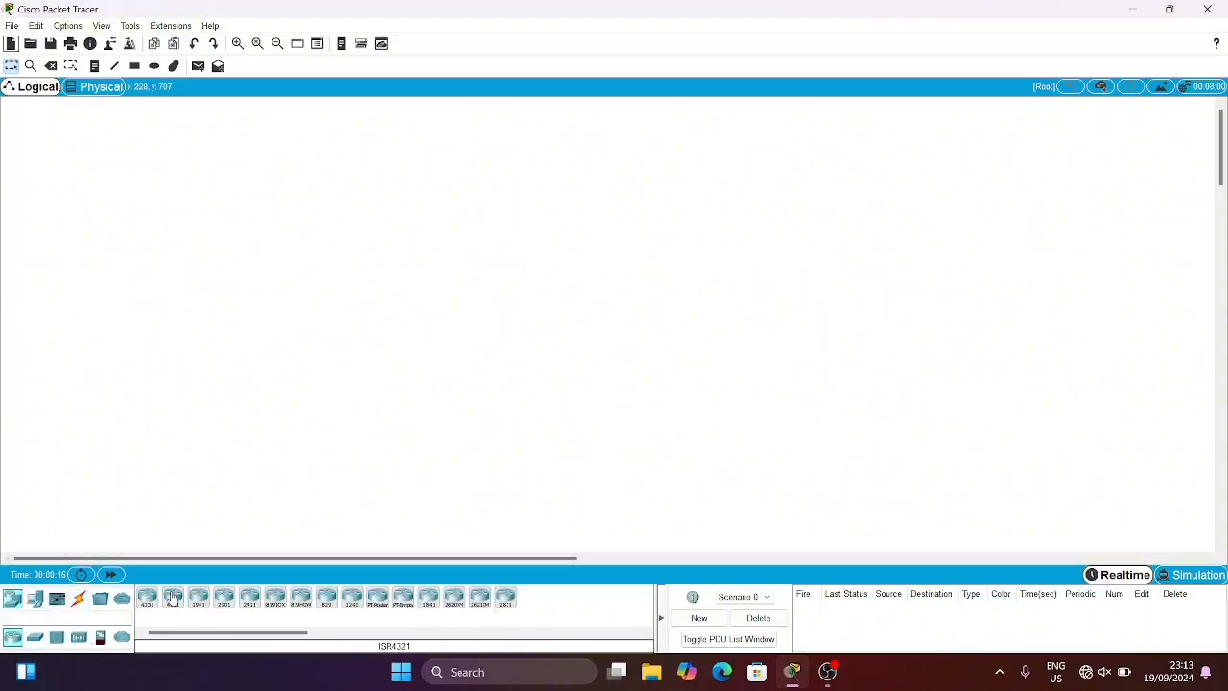
drag(197, 599, 603, 144)
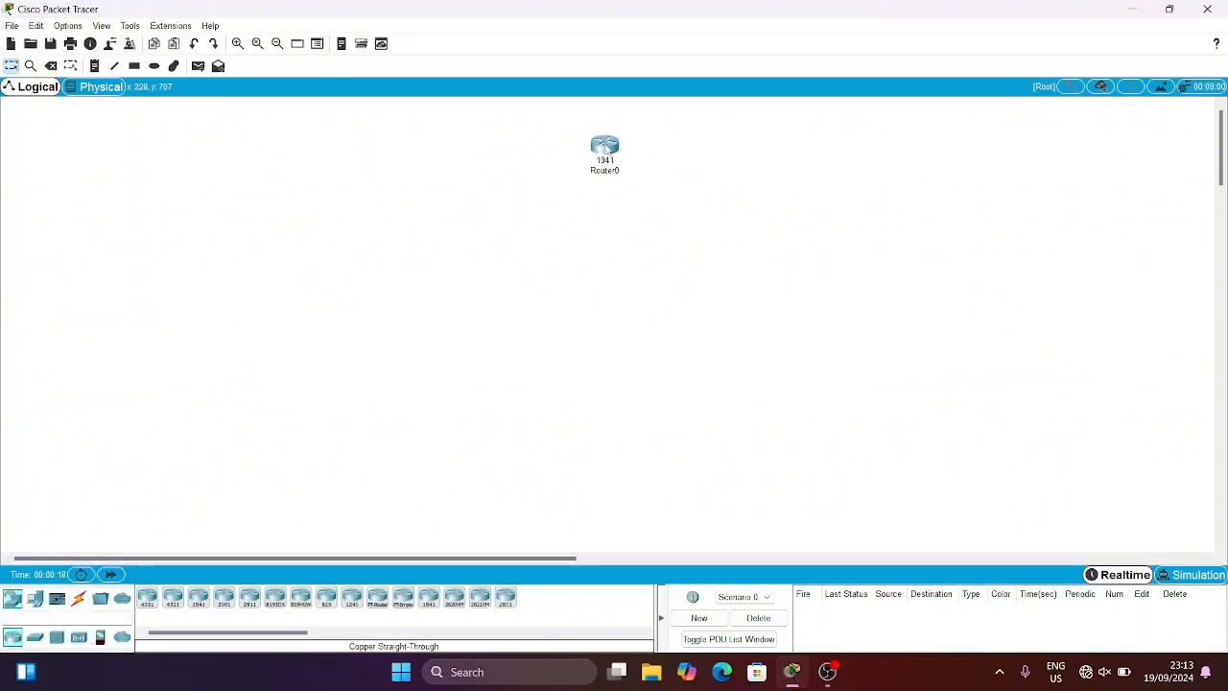
click(35, 636)
drag(147, 598, 604, 273)
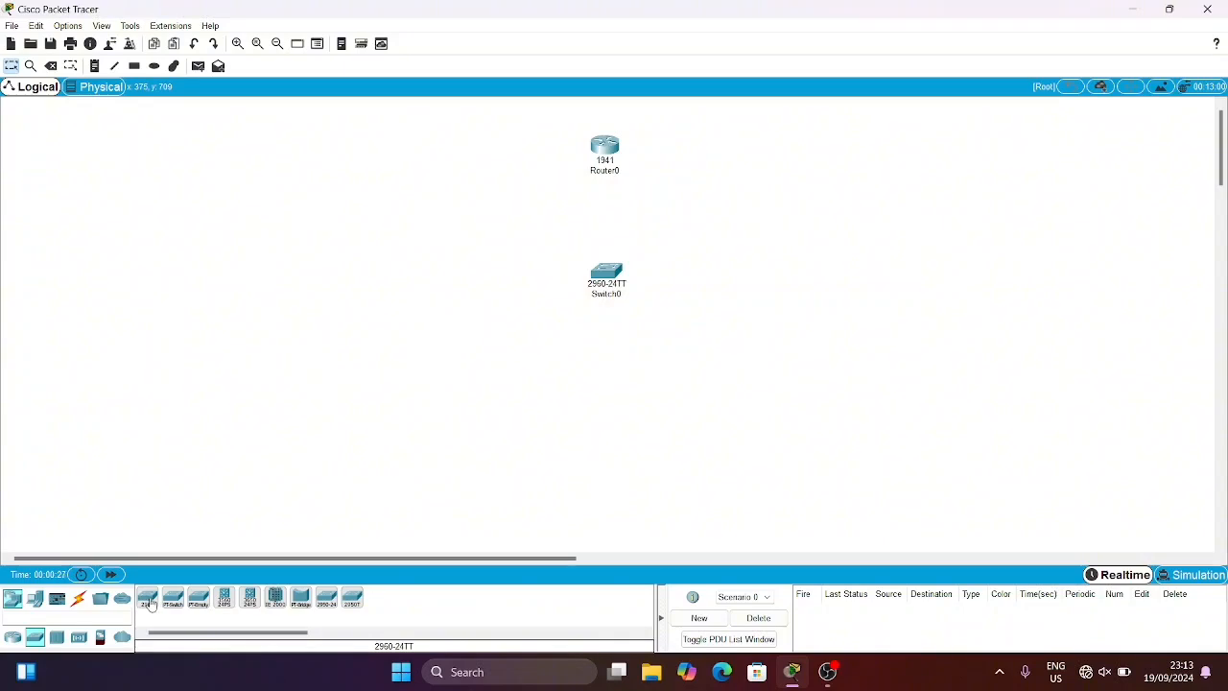
drag(149, 602, 441, 337)
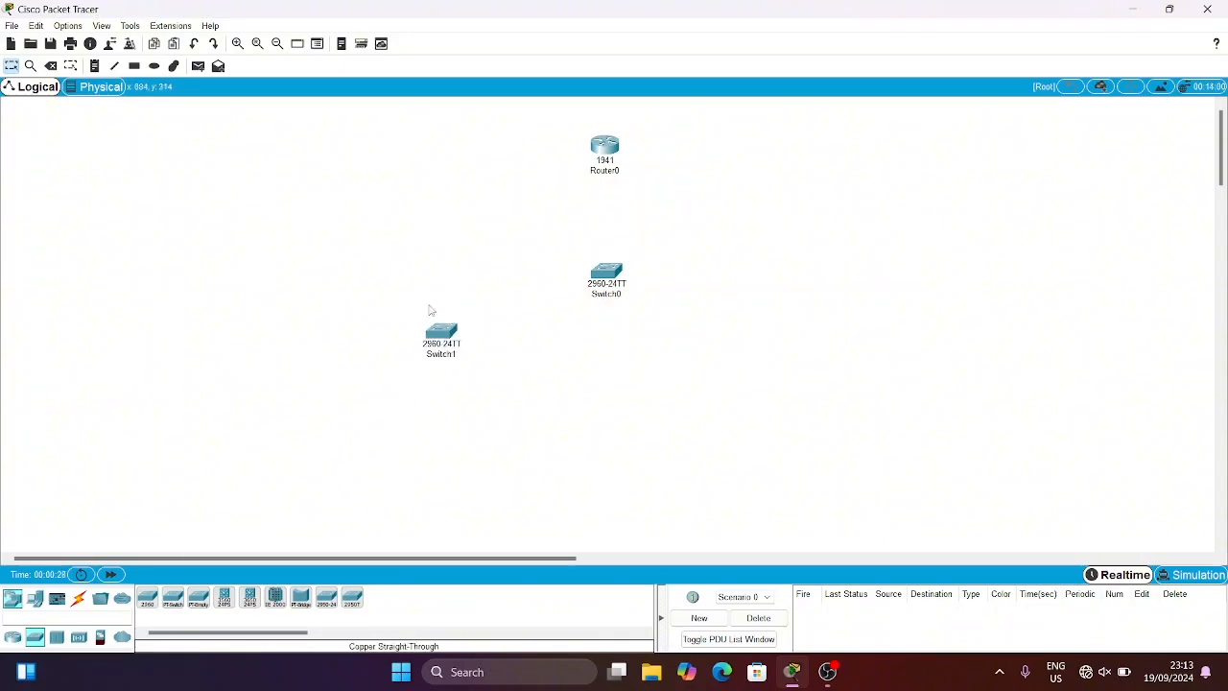
drag(147, 599, 778, 323)
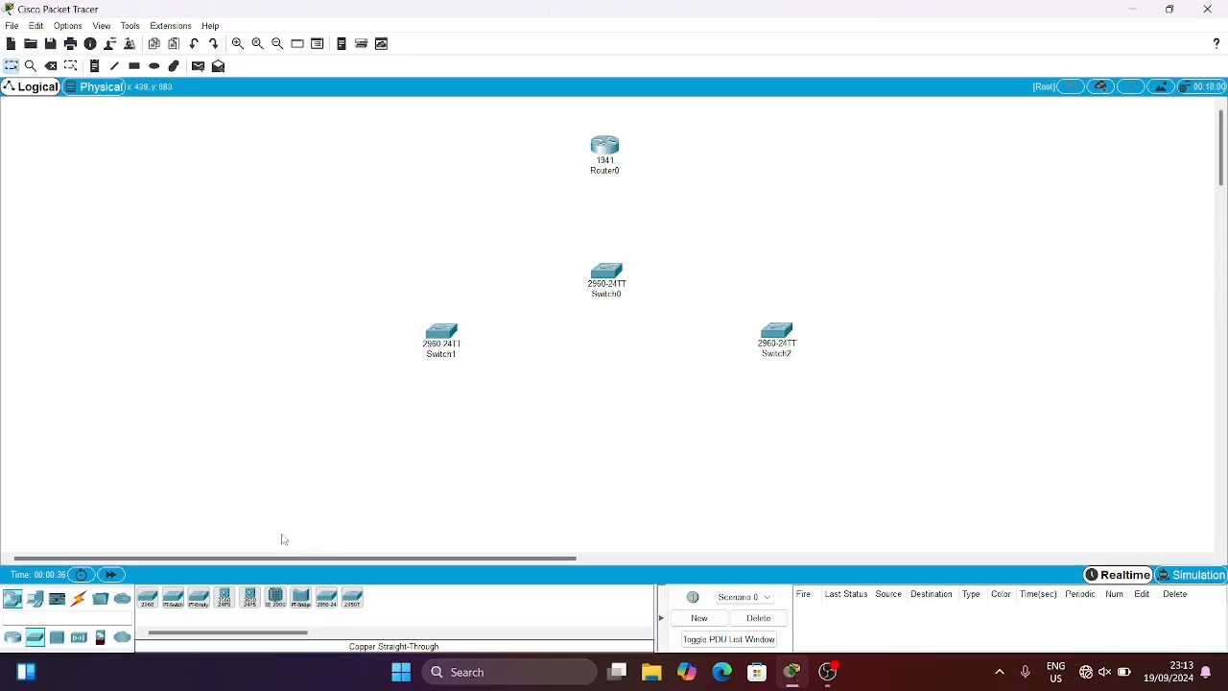
- Add a PC and a laptop below each of the two outer switches, alternating PC, laptop, PC, laptop in one row
click(38, 603)
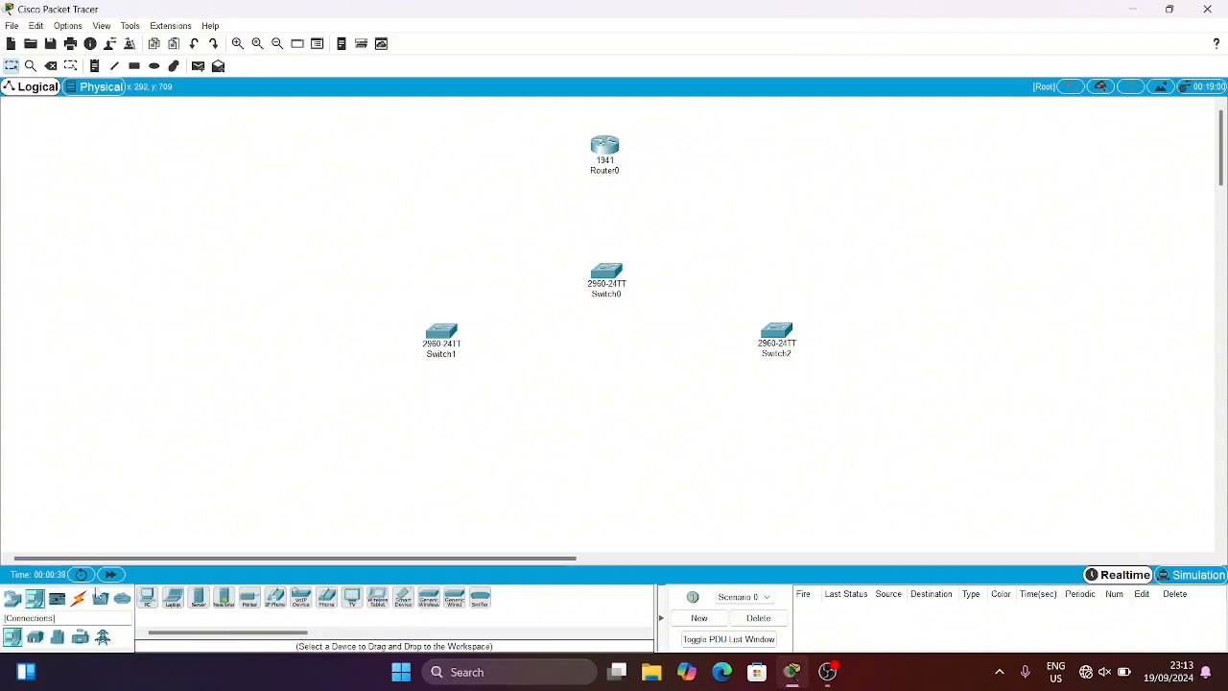
drag(148, 601, 340, 506)
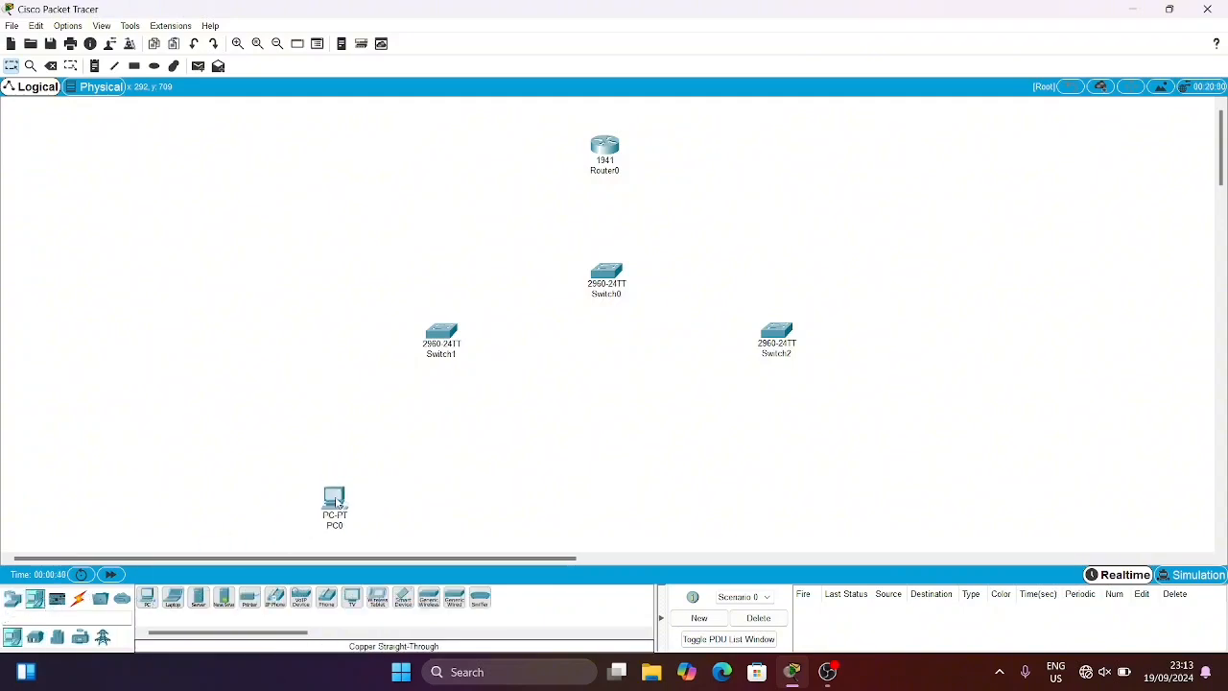
drag(177, 602, 514, 507)
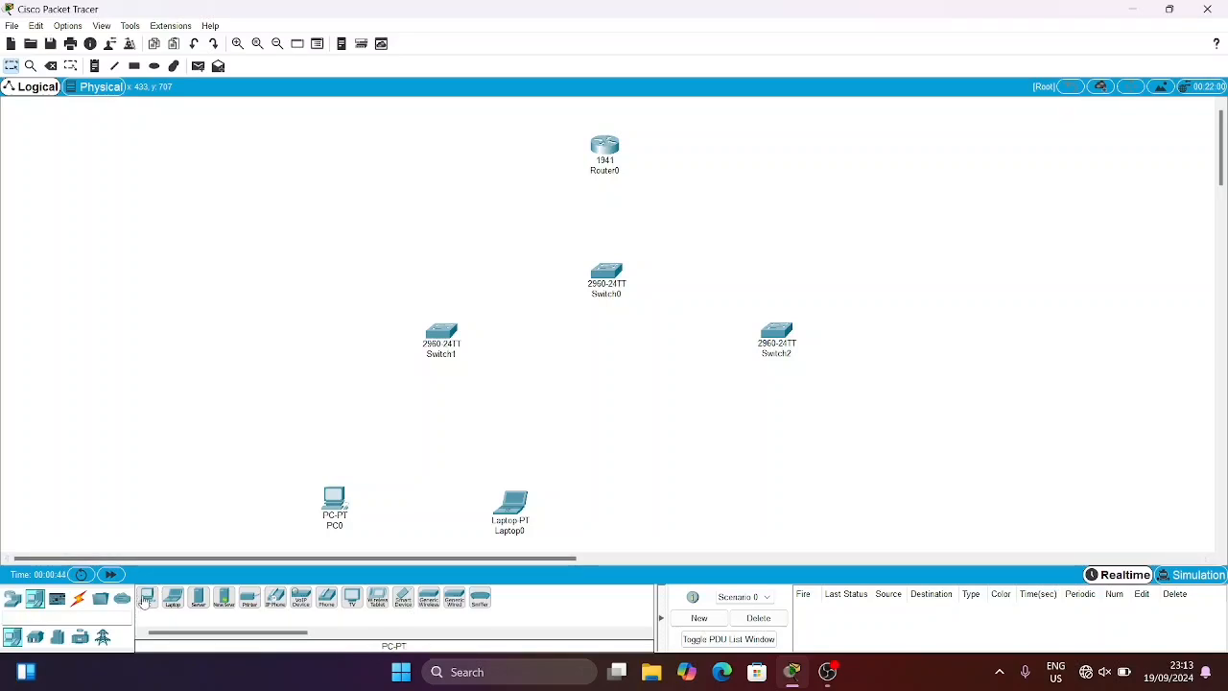
drag(148, 601, 723, 513)
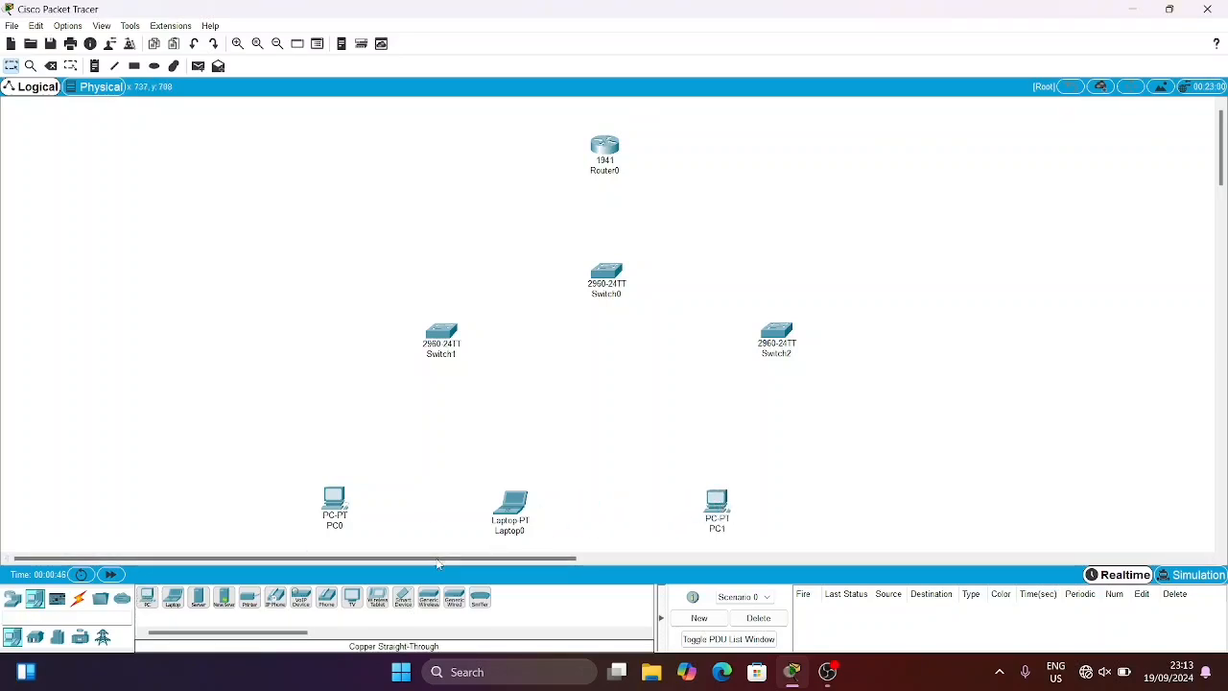
drag(173, 595, 872, 504)
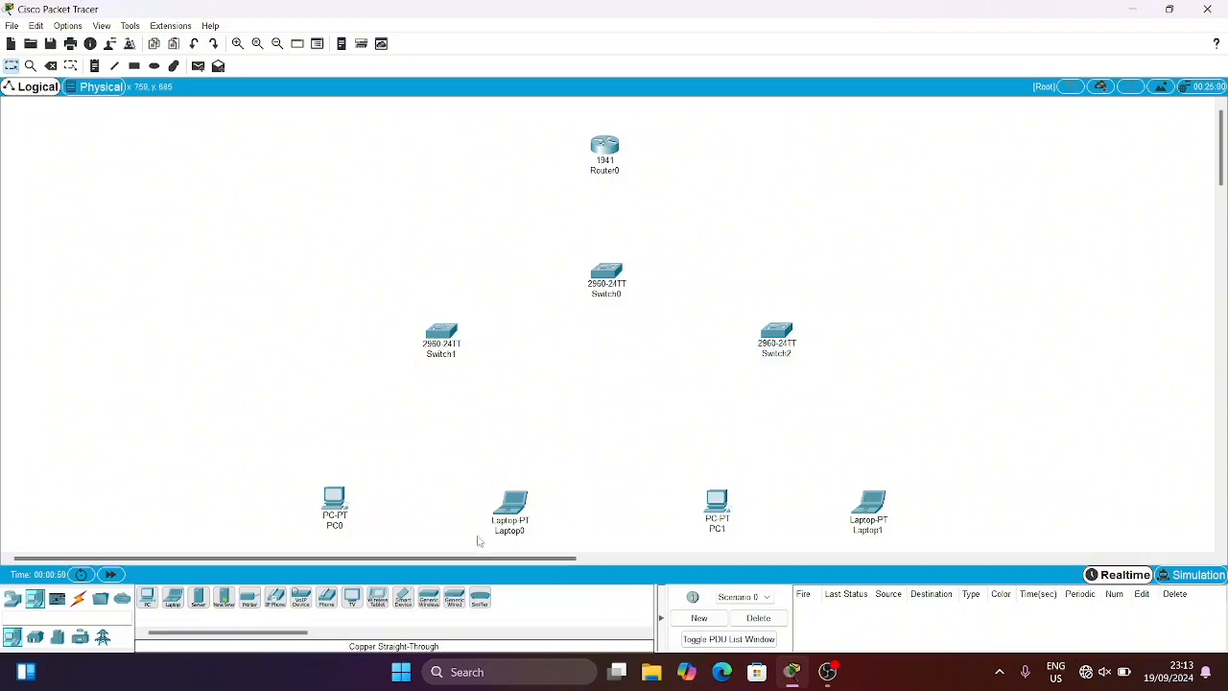
- Connect Router0's GigabitEthernet0/0 to Switch0's GigabitEthernet0/1 with a copper straight-through cable
click(79, 598)
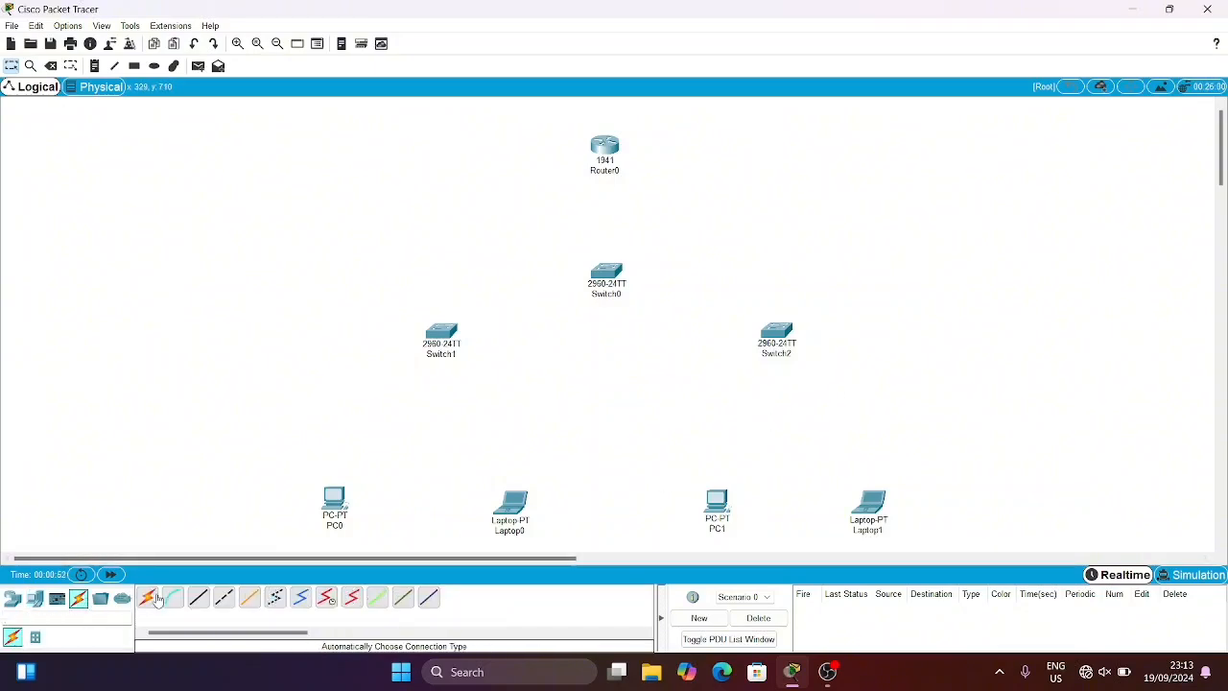
click(209, 599)
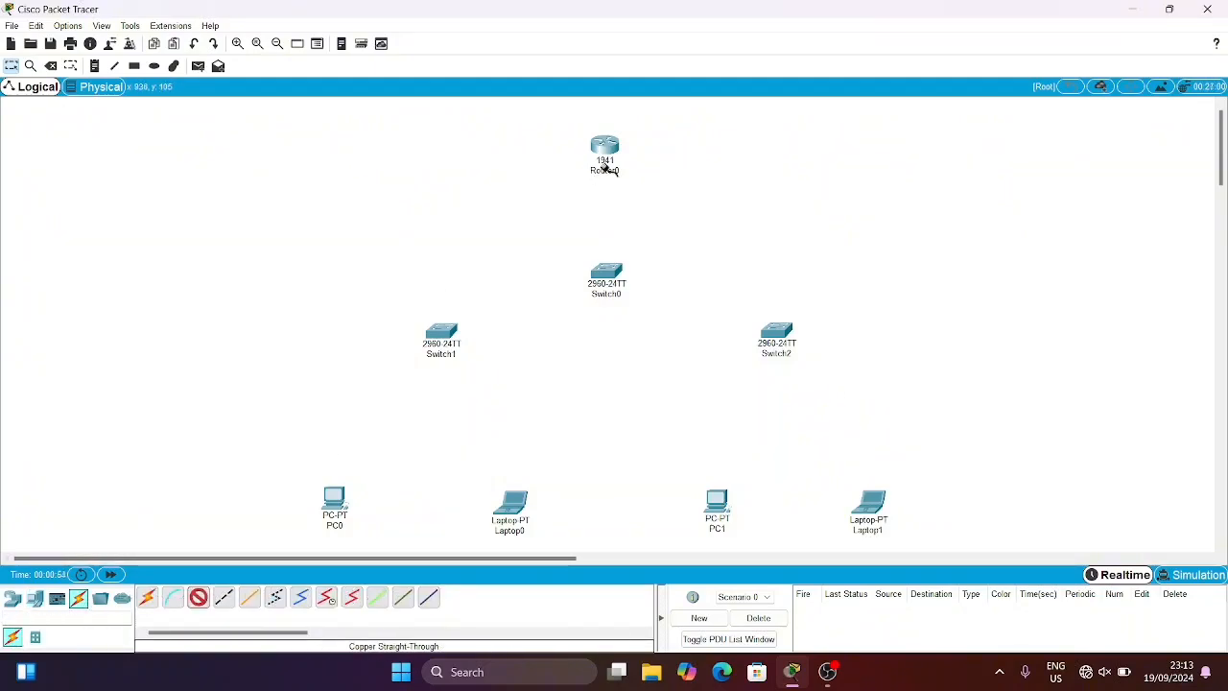
click(605, 149)
click(630, 191)
click(605, 271)
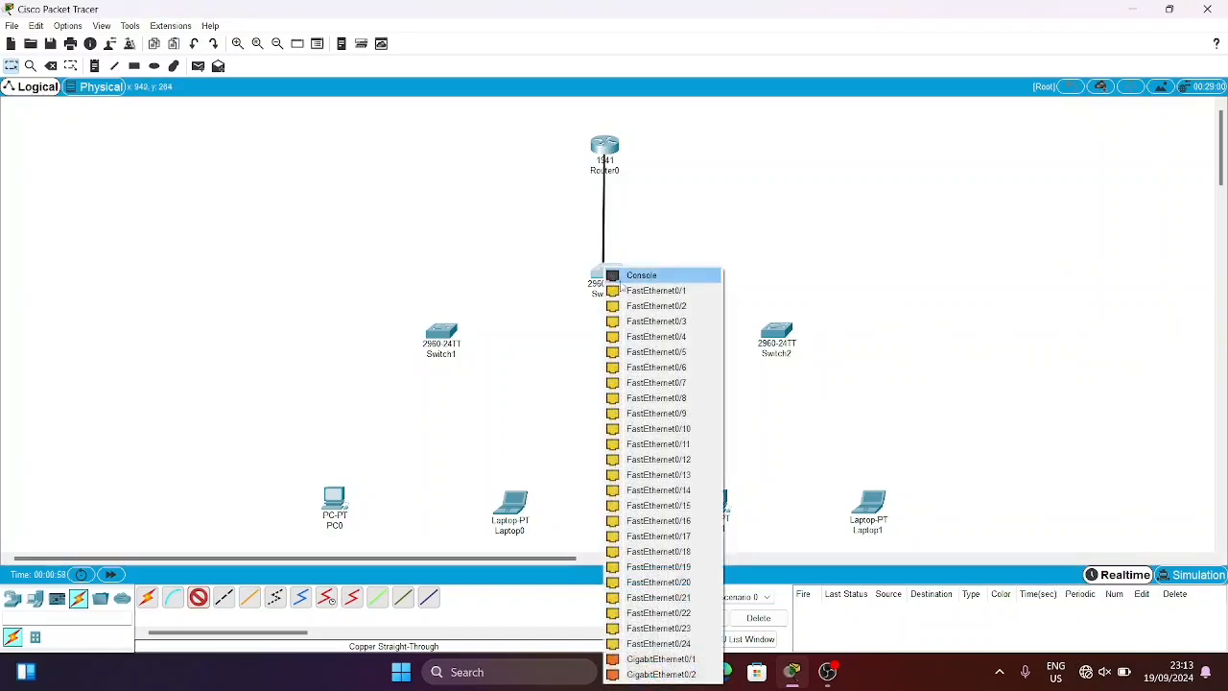
click(661, 659)
- Connect Switch0's FastEthernet0/1 to Switch1's GigabitEthernet0/1 with a copper straight-through cable
click(198, 598)
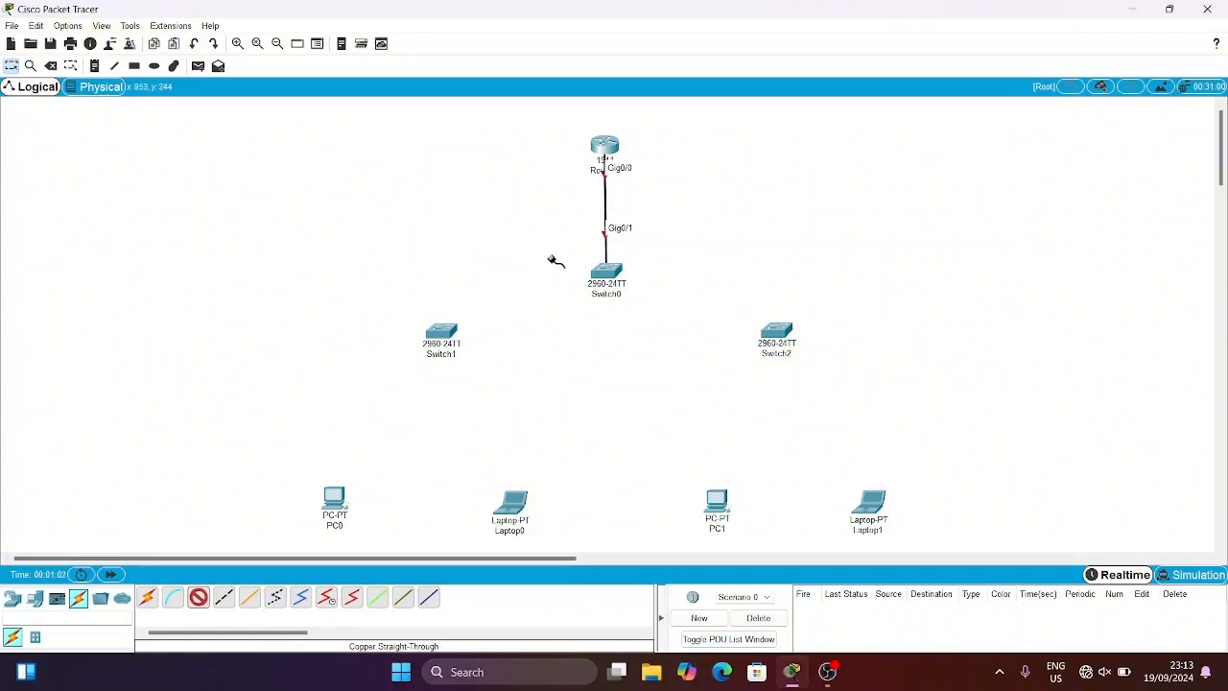
click(605, 275)
click(633, 295)
click(451, 341)
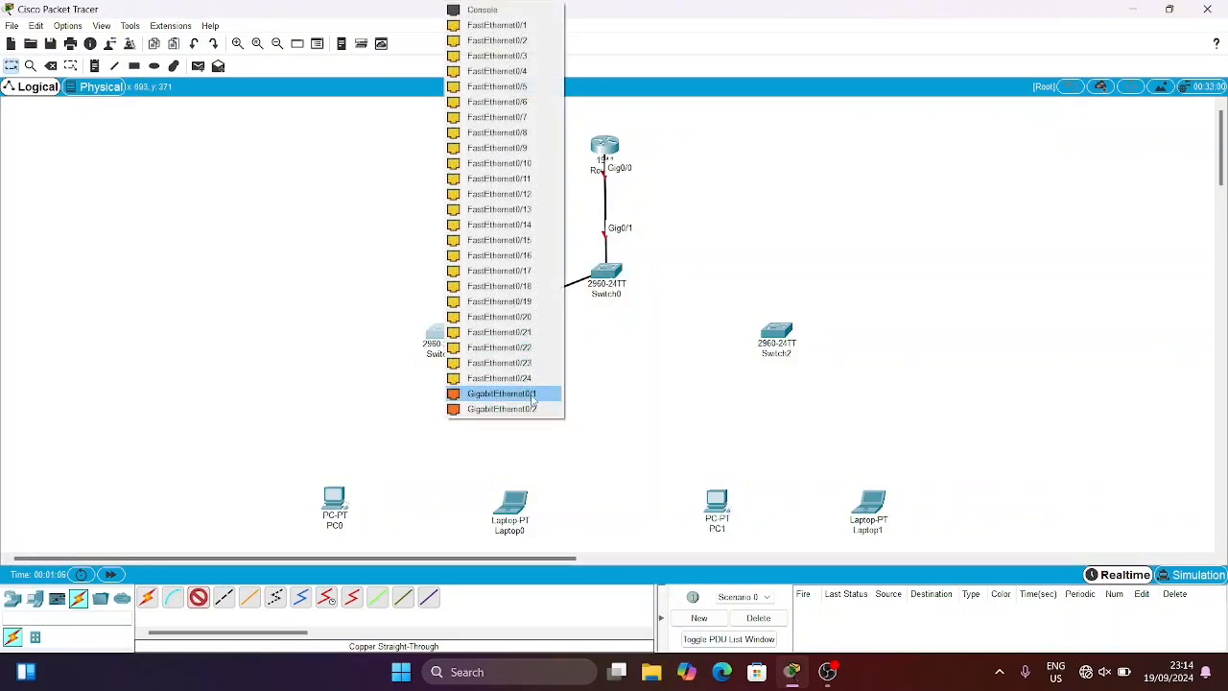
click(494, 394)
- Connect Switch0's FastEthernet0/2 to Switch2's GigabitEthernet0/1 with a copper straight-through cable
click(199, 598)
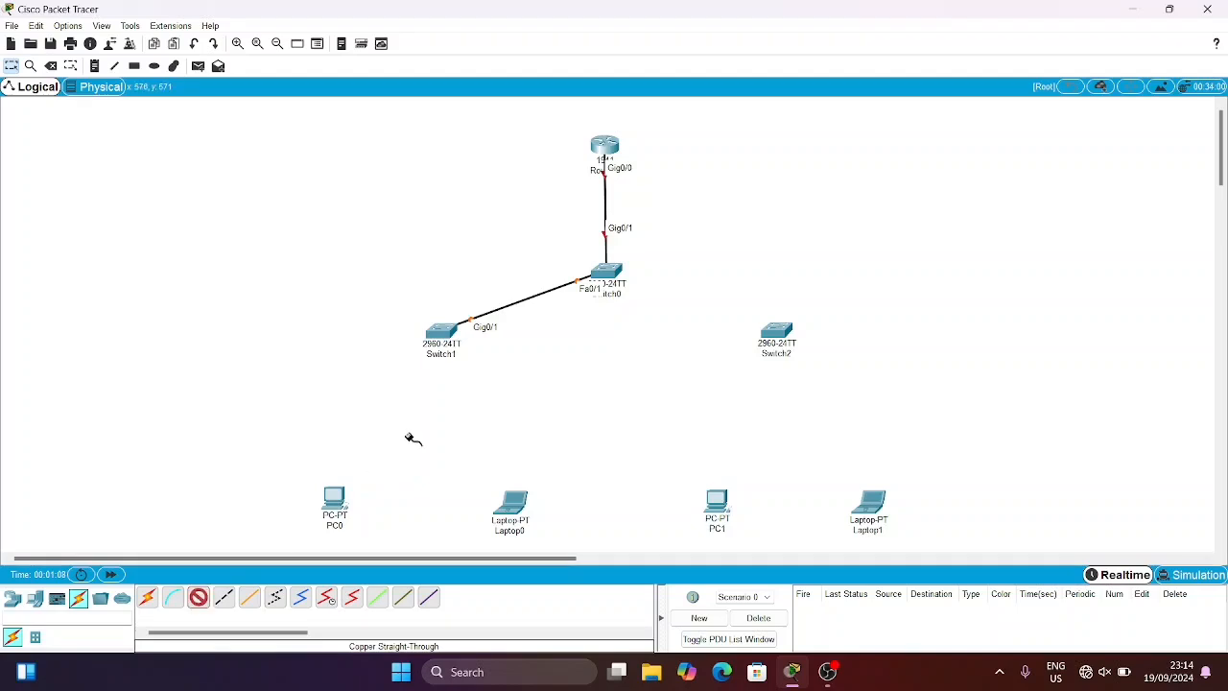
click(604, 274)
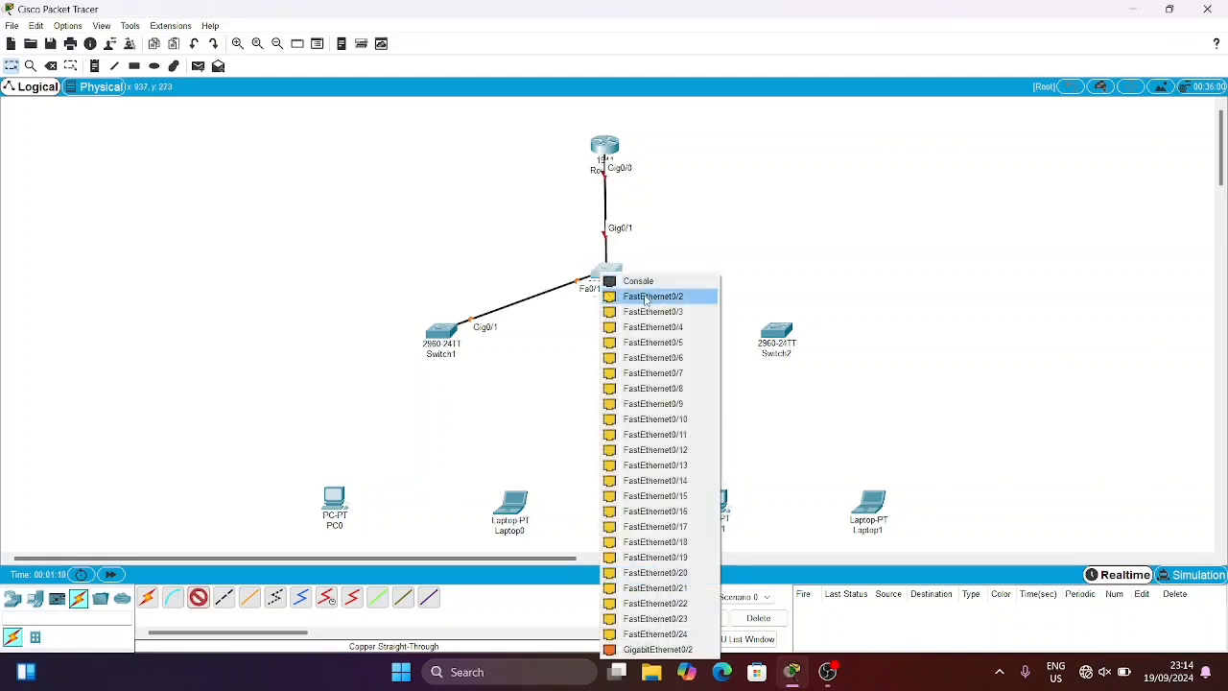
click(638, 294)
click(773, 333)
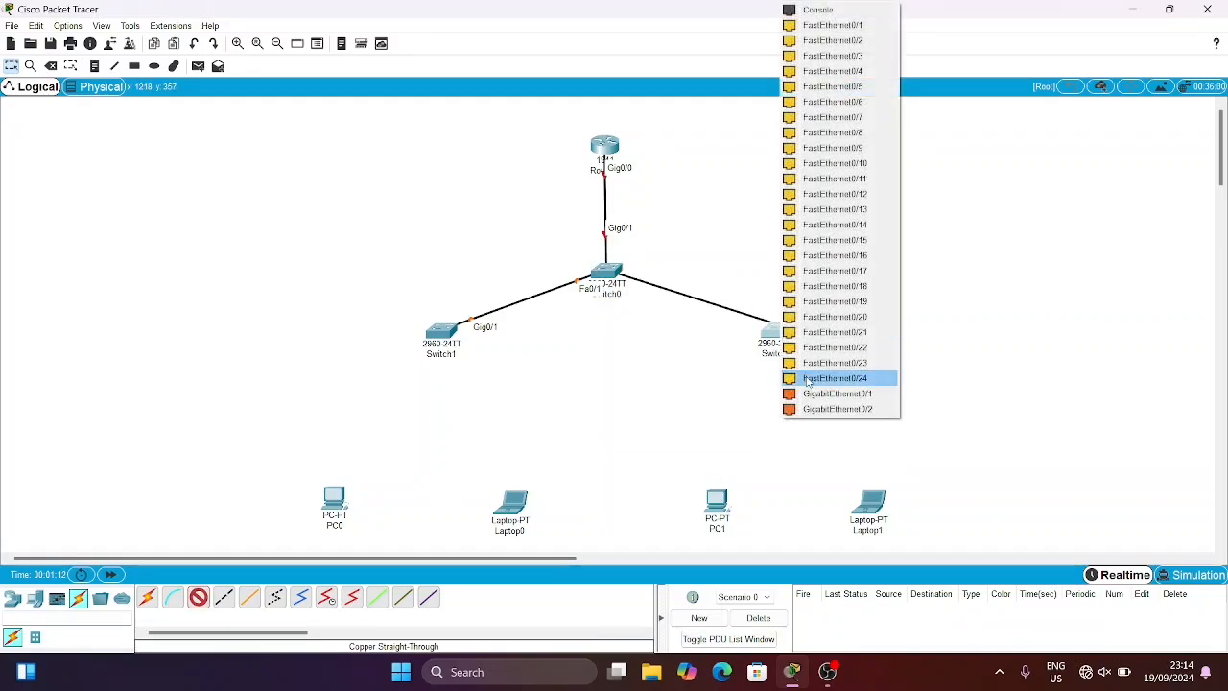
click(810, 394)
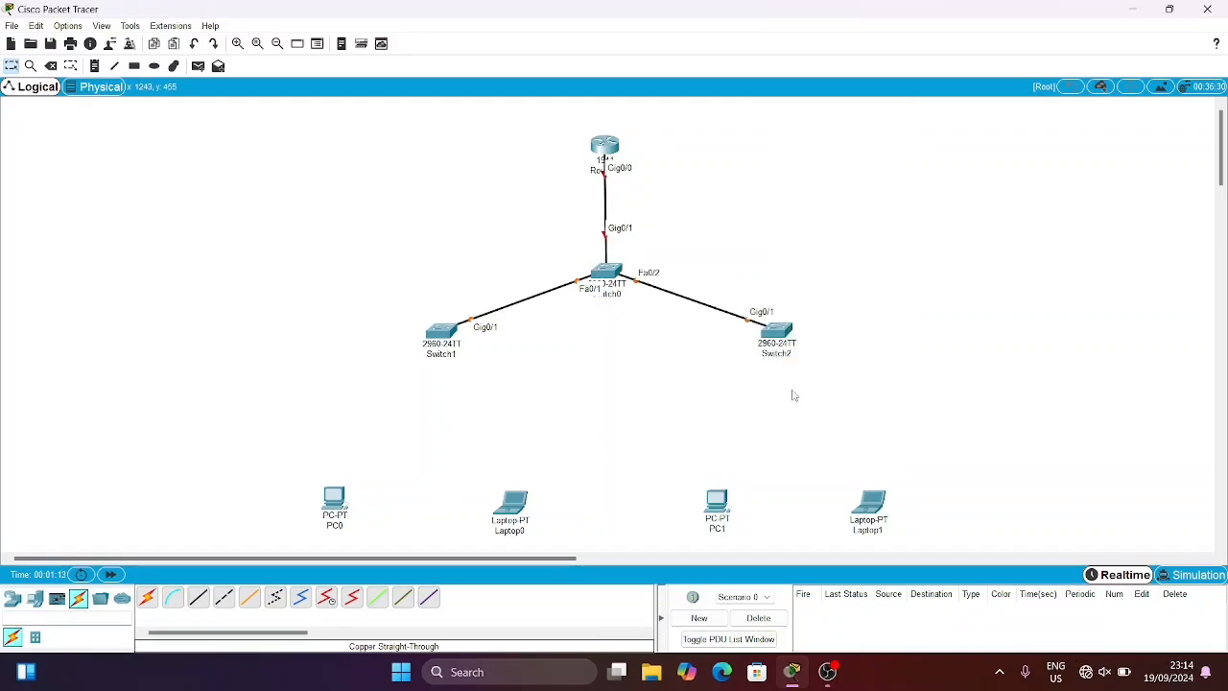
- Connect PC0's FastEthernet0 to Switch1's FastEthernet0/1 with a copper straight-through cable
click(195, 600)
click(333, 501)
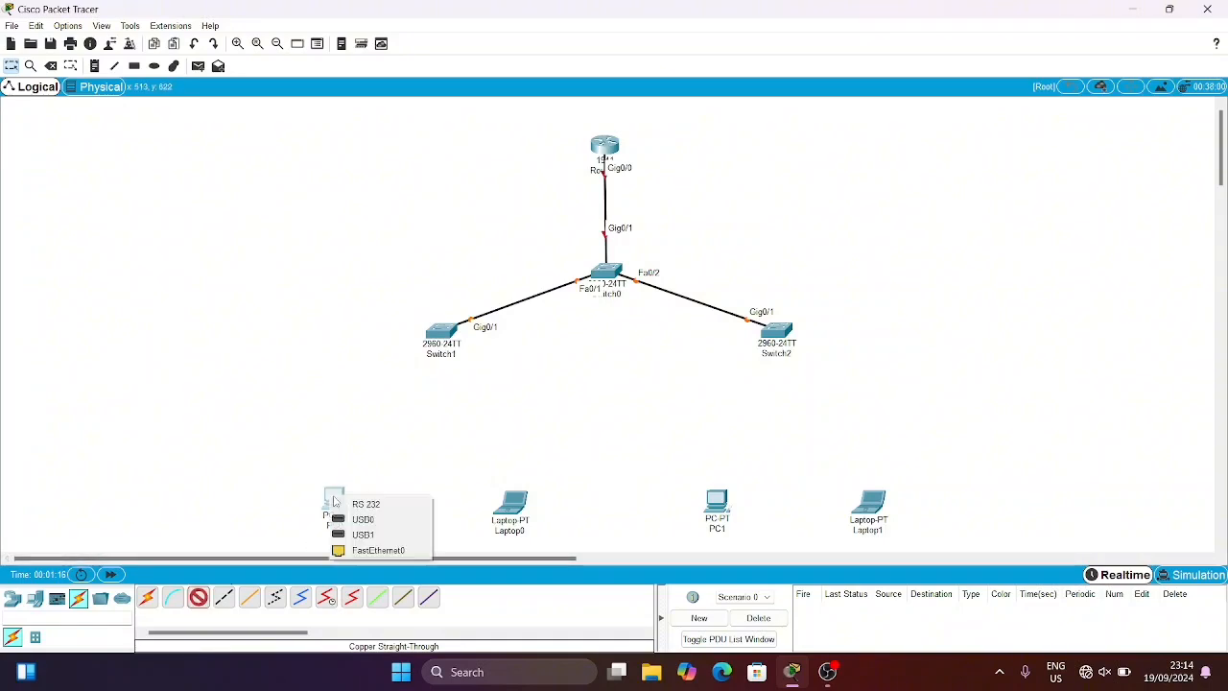
click(374, 550)
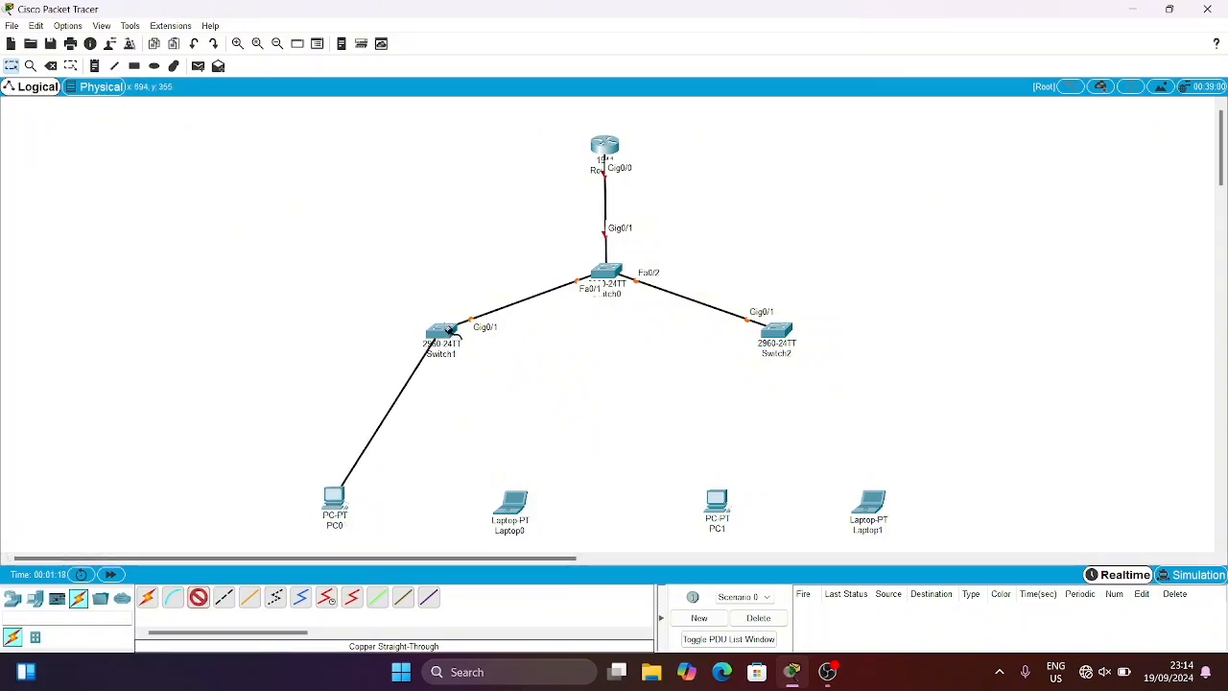
click(443, 331)
click(484, 25)
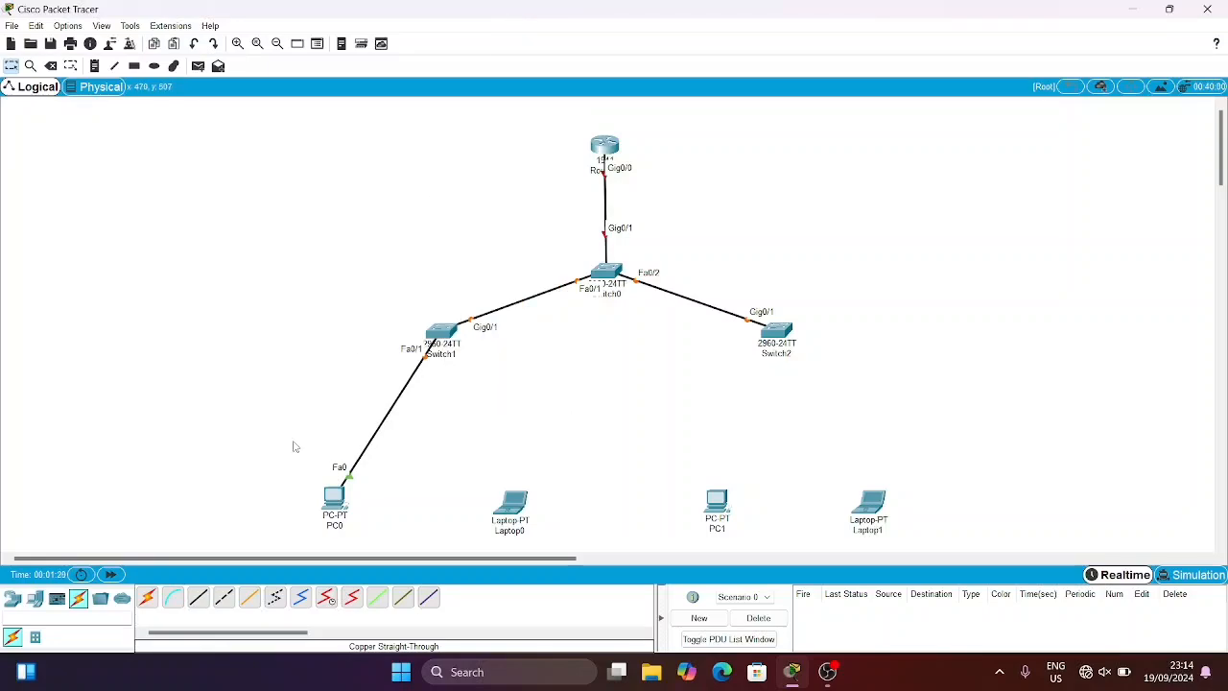
- Connect Laptop0's FastEthernet0 to Switch1's FastEthernet0/2 with a copper straight-through cable
click(198, 598)
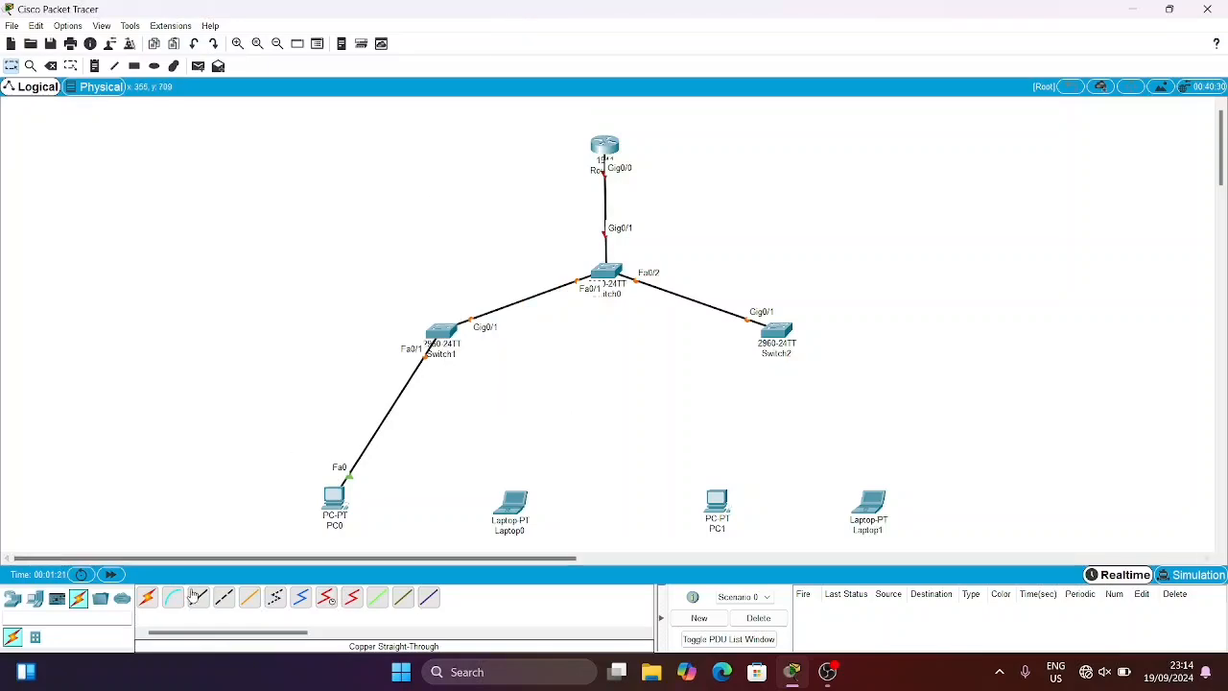
click(509, 511)
click(545, 561)
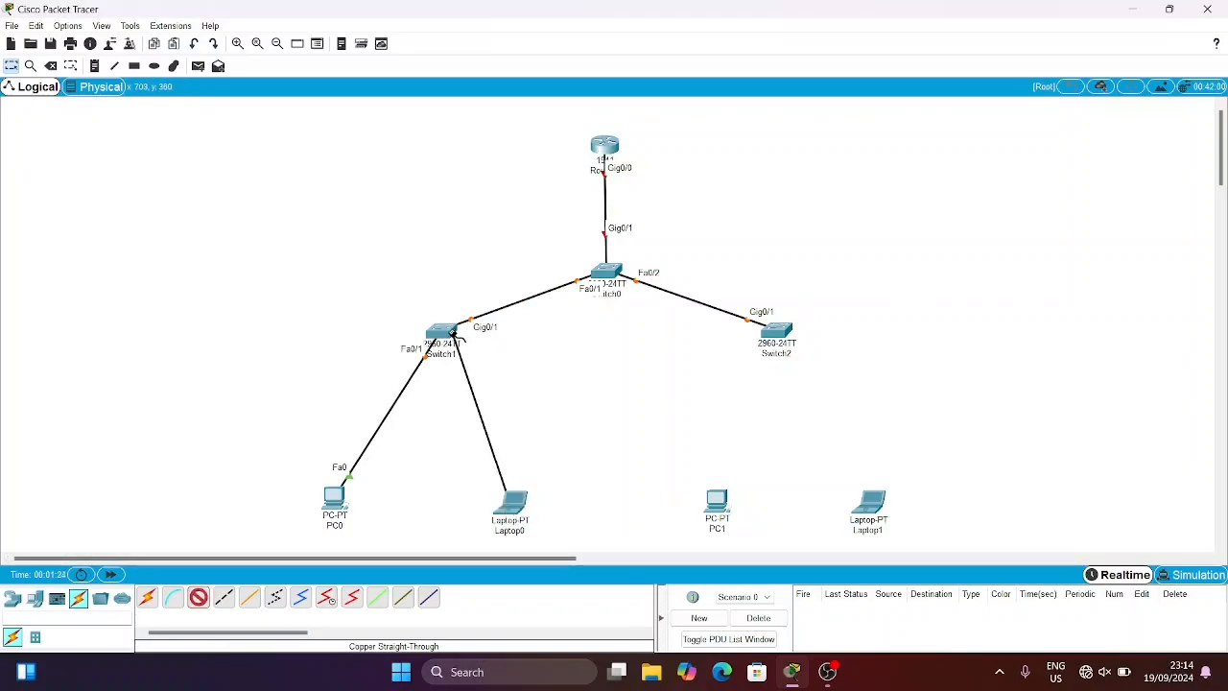
click(449, 332)
click(500, 25)
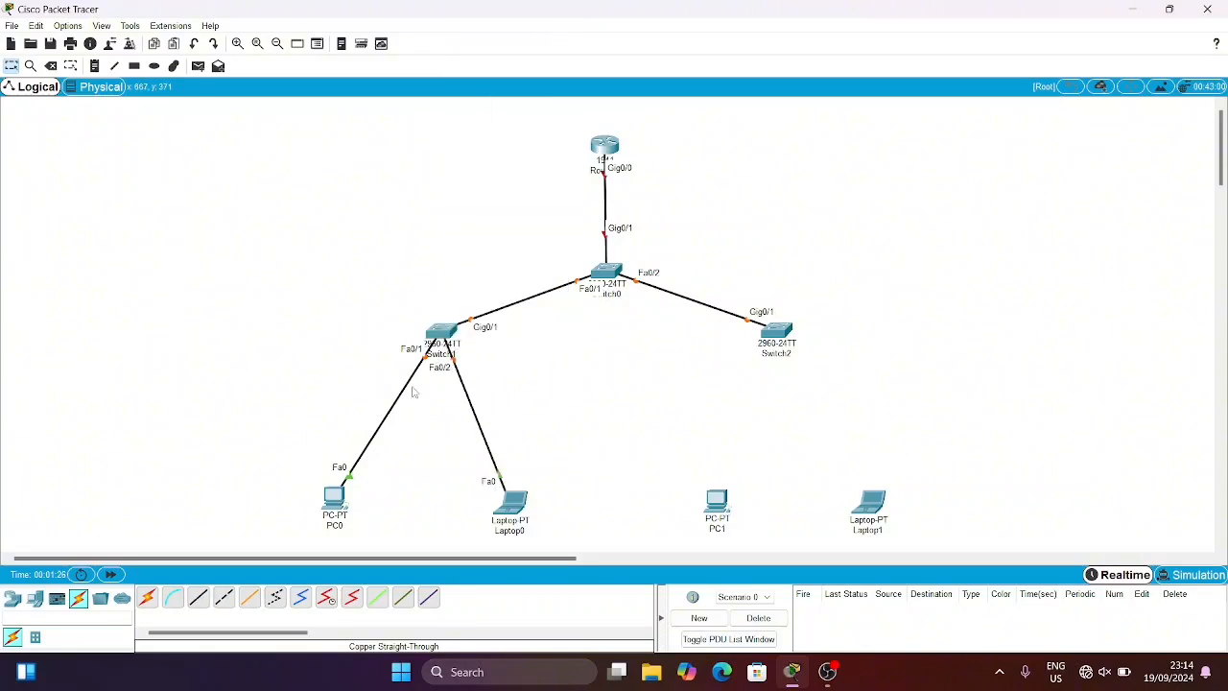
- Connect PC1's FastEthernet0 to Switch2's FastEthernet0/1 with a copper straight-through cable
click(198, 597)
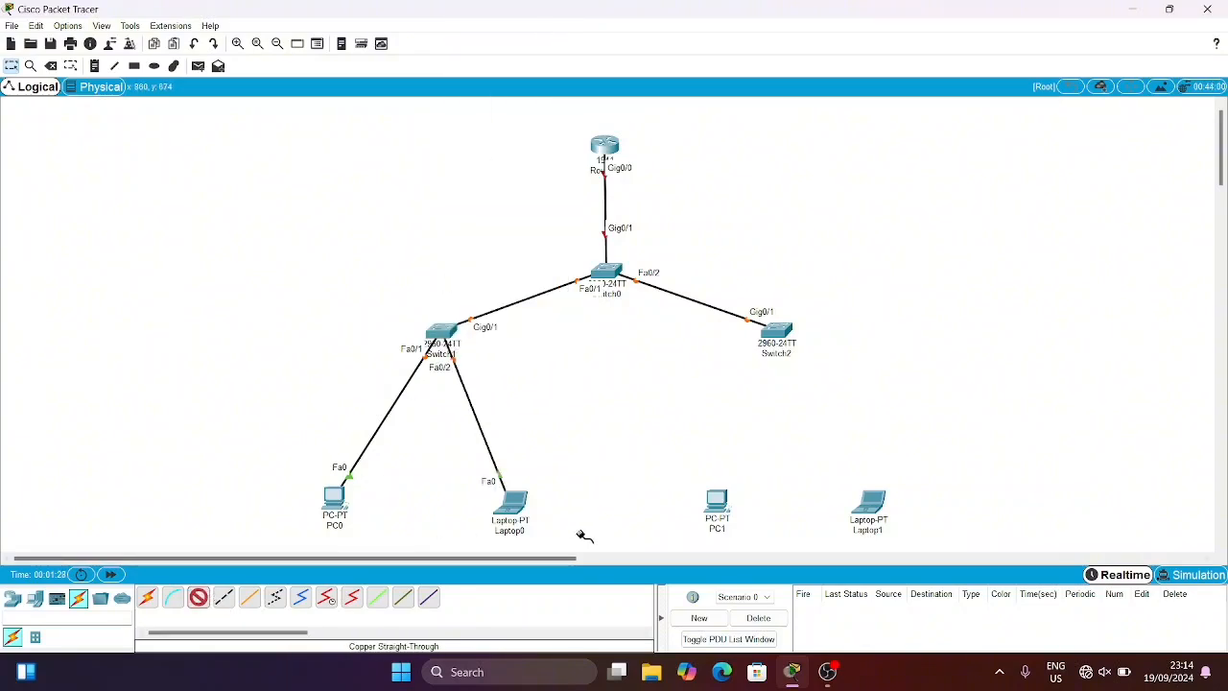
click(702, 501)
click(750, 555)
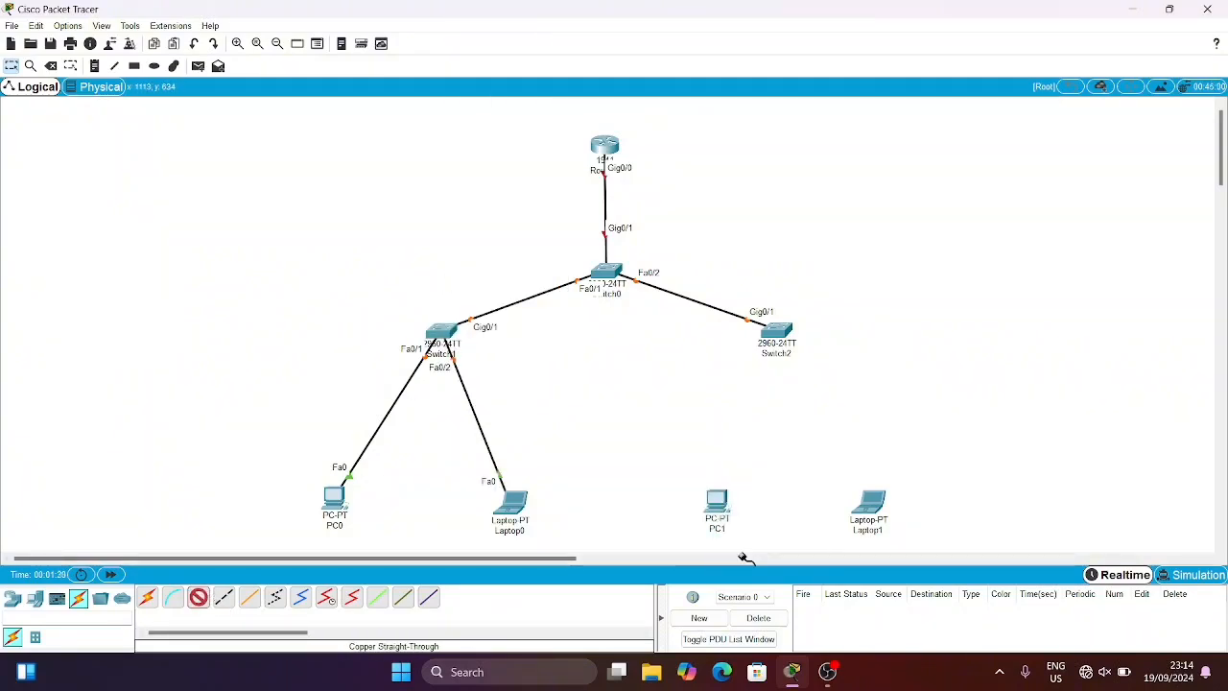
click(777, 334)
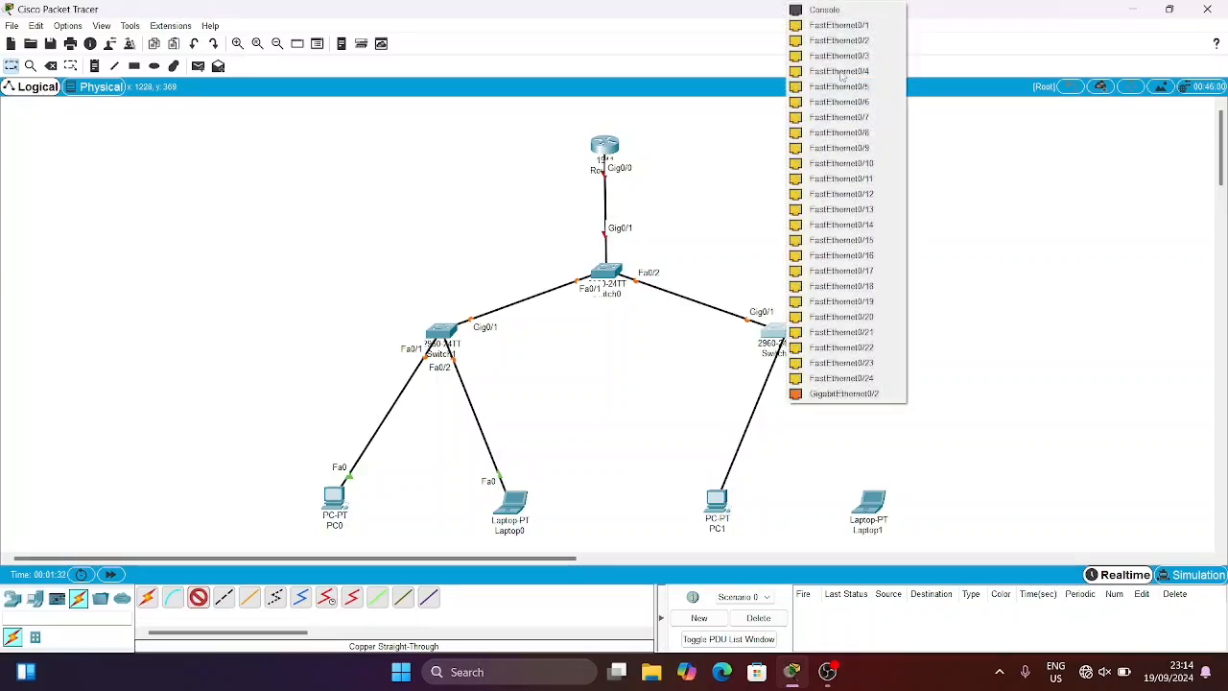
click(856, 27)
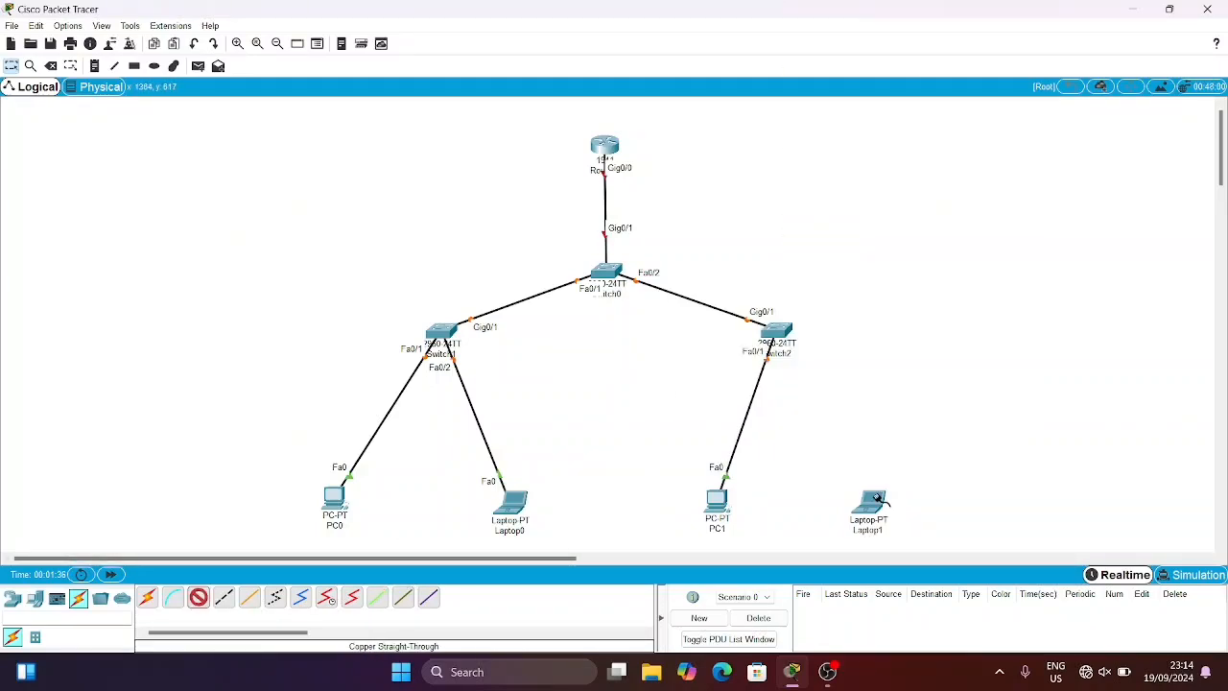
- Connect Laptop1's FastEthernet0 to Switch2's FastEthernet0/2 with a copper straight-through cable
click(879, 501)
click(906, 546)
click(776, 331)
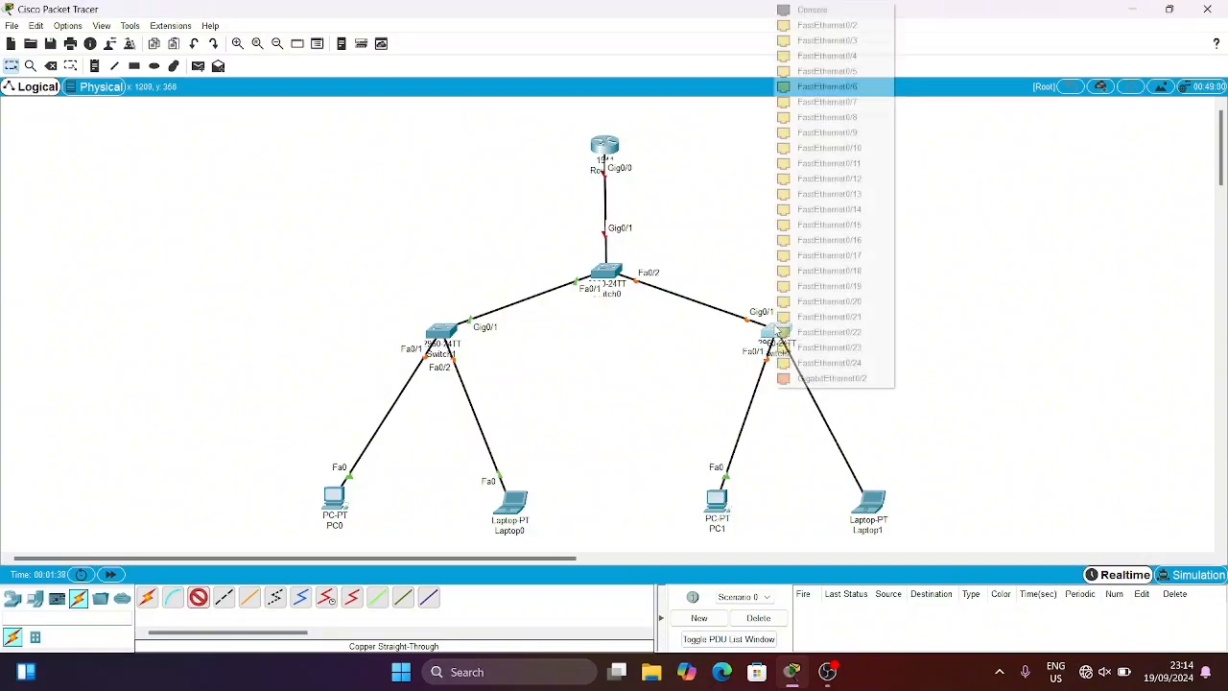
click(811, 25)
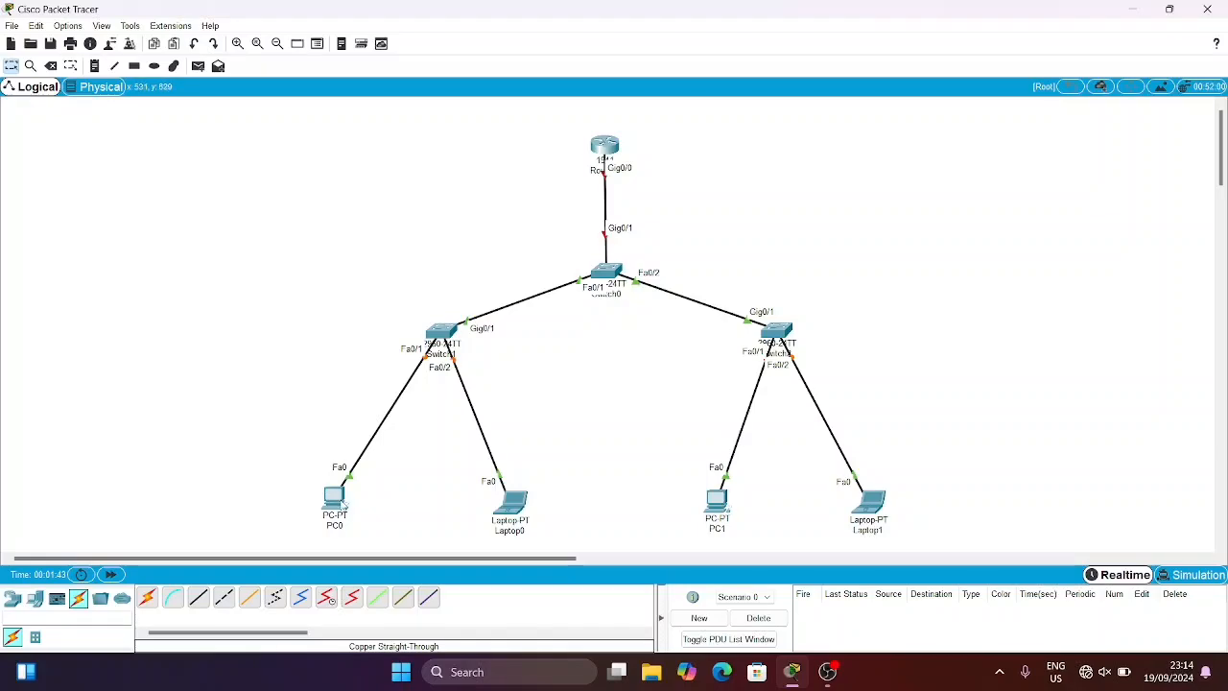
- Open PC0's IP configuration and set its static IP address to 192.168.22.1
click(333, 496)
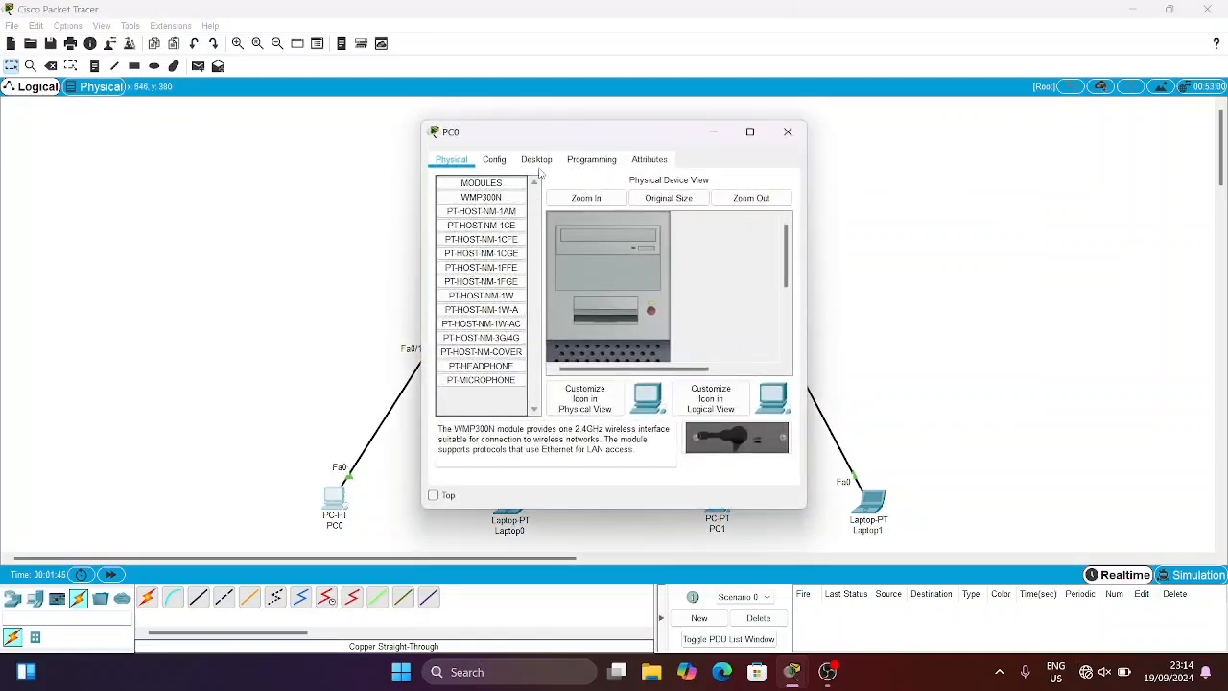
click(537, 161)
click(478, 209)
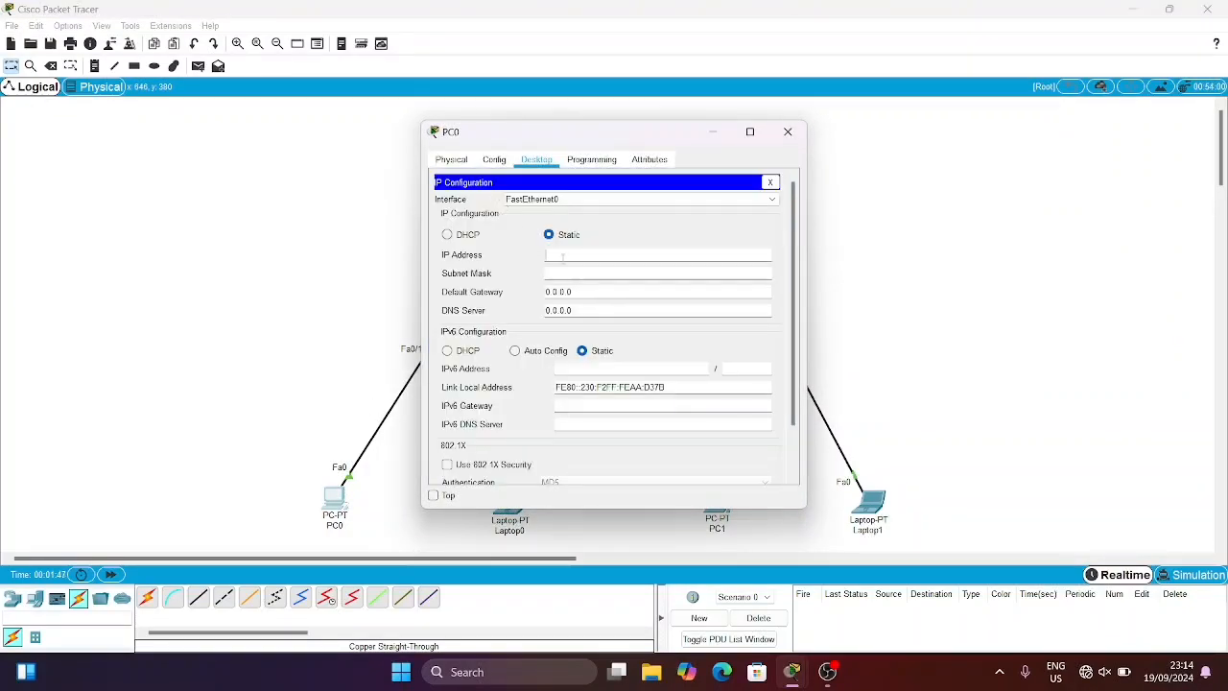
click(563, 254)
text(192.168.2)
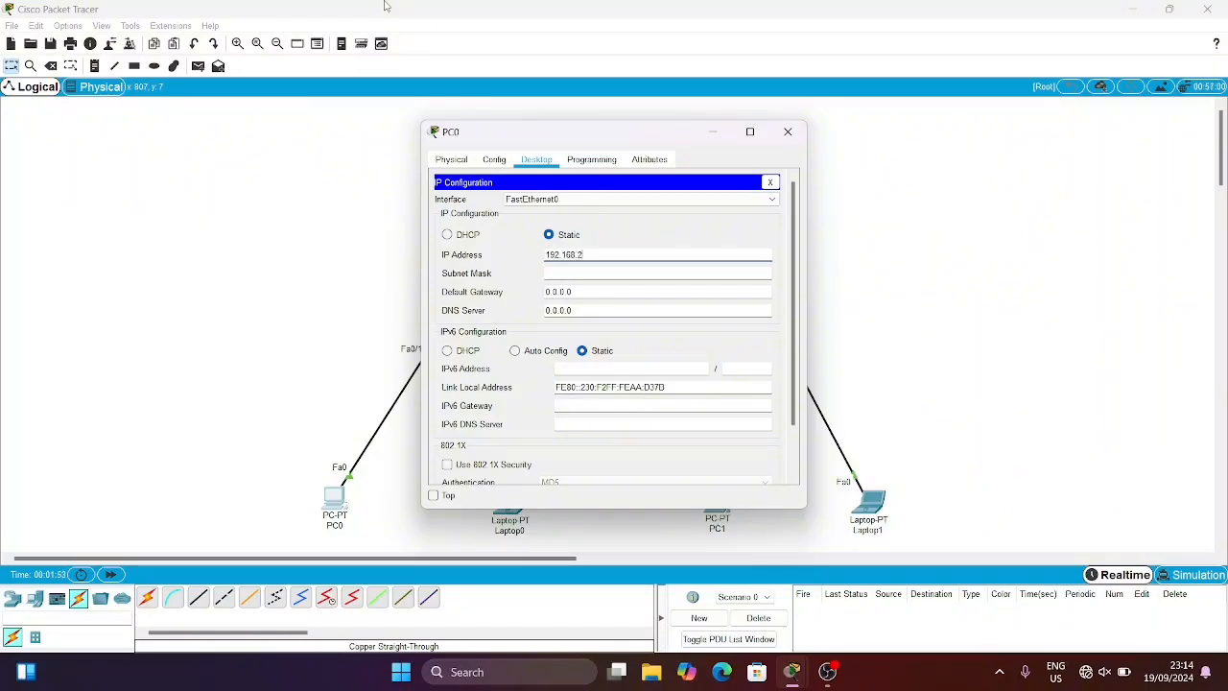
text(2.1)
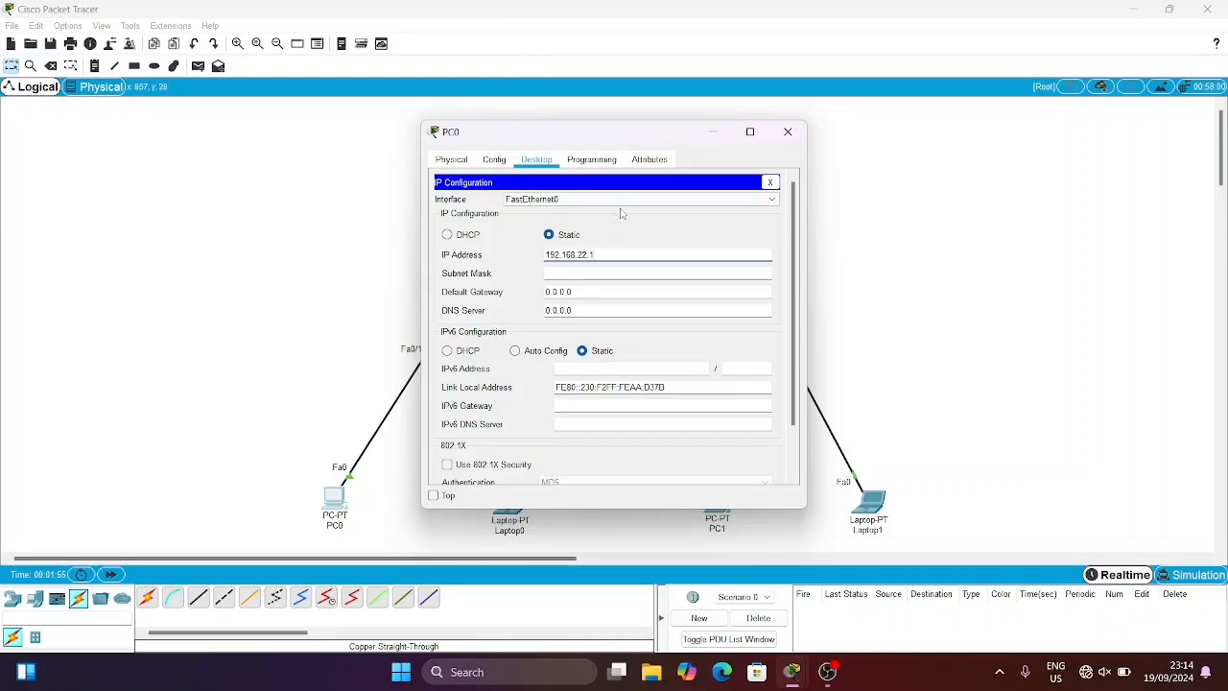
- Fill in PC0's subnet mask as 255.255.255.0 and reuse its copied IP address as the basis for the default gateway
drag(618, 254, 539, 255)
key(ctrl+c)
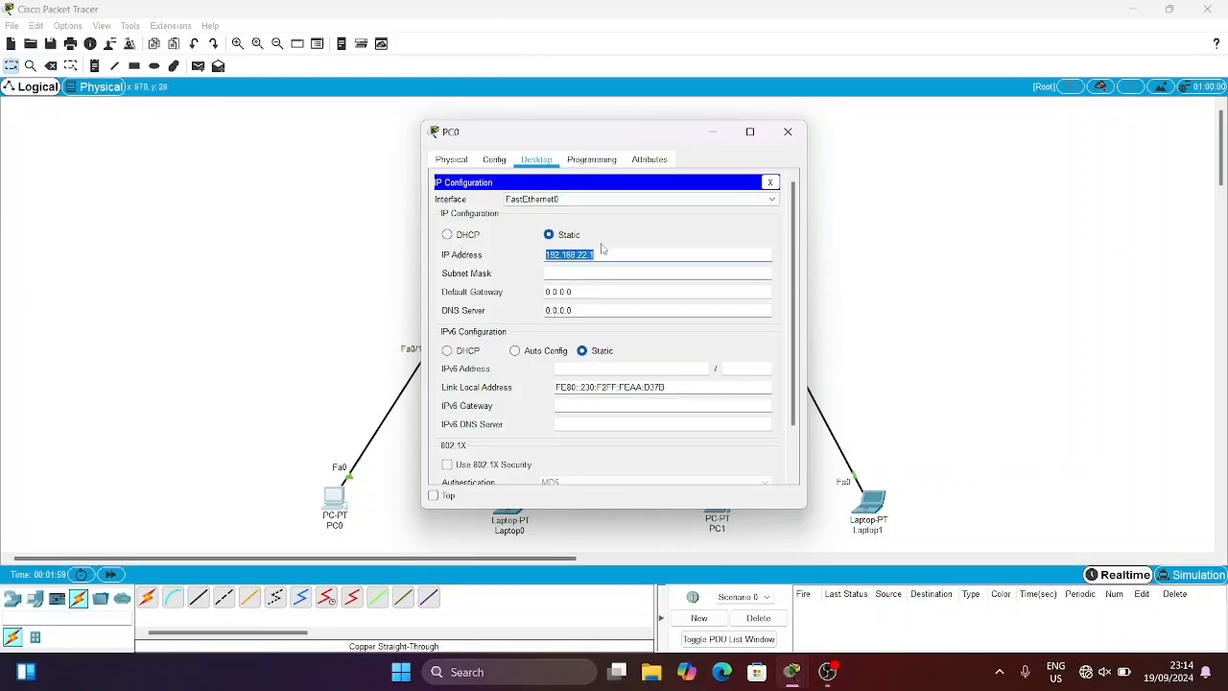
click(602, 275)
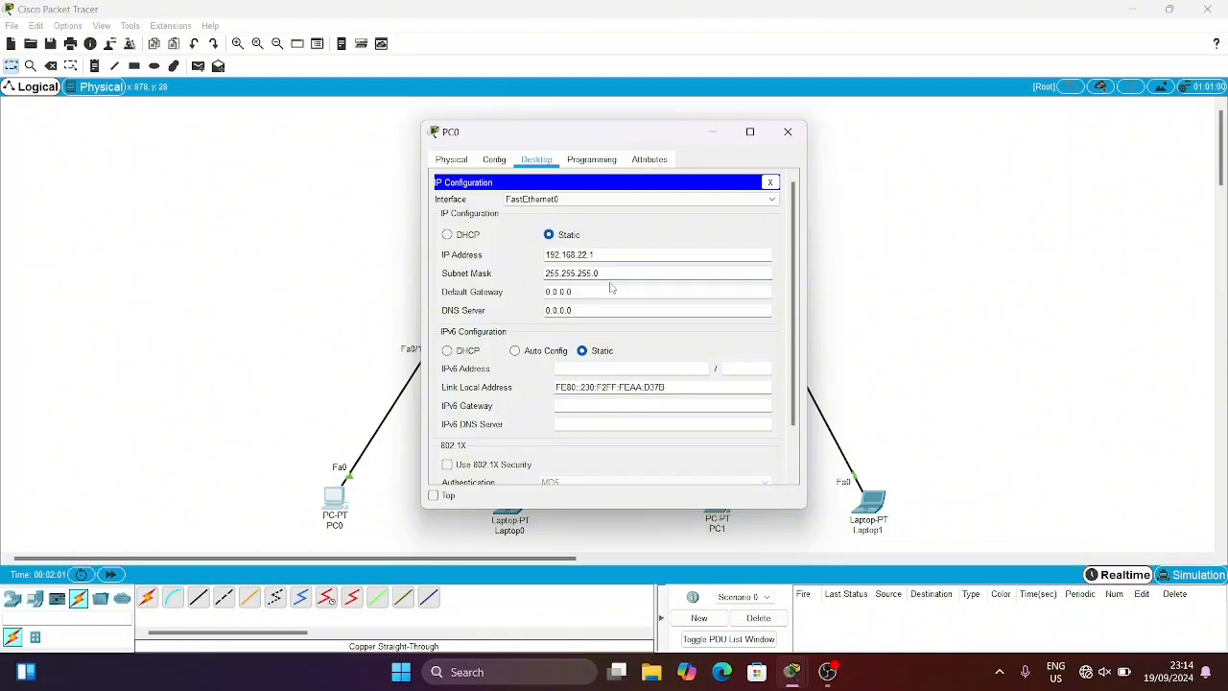
click(610, 288)
key(ctrl+v)
click(787, 131)
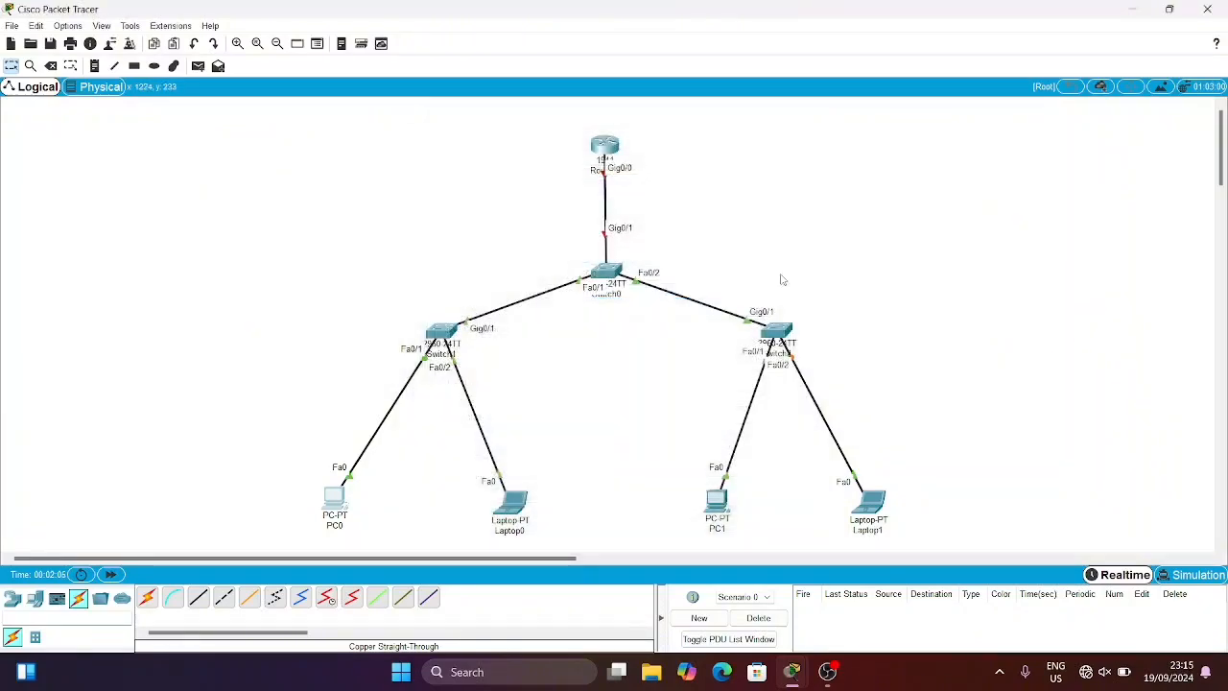
- Open PC1's IP configuration and set its static IP address to 192.168.22.2
click(717, 508)
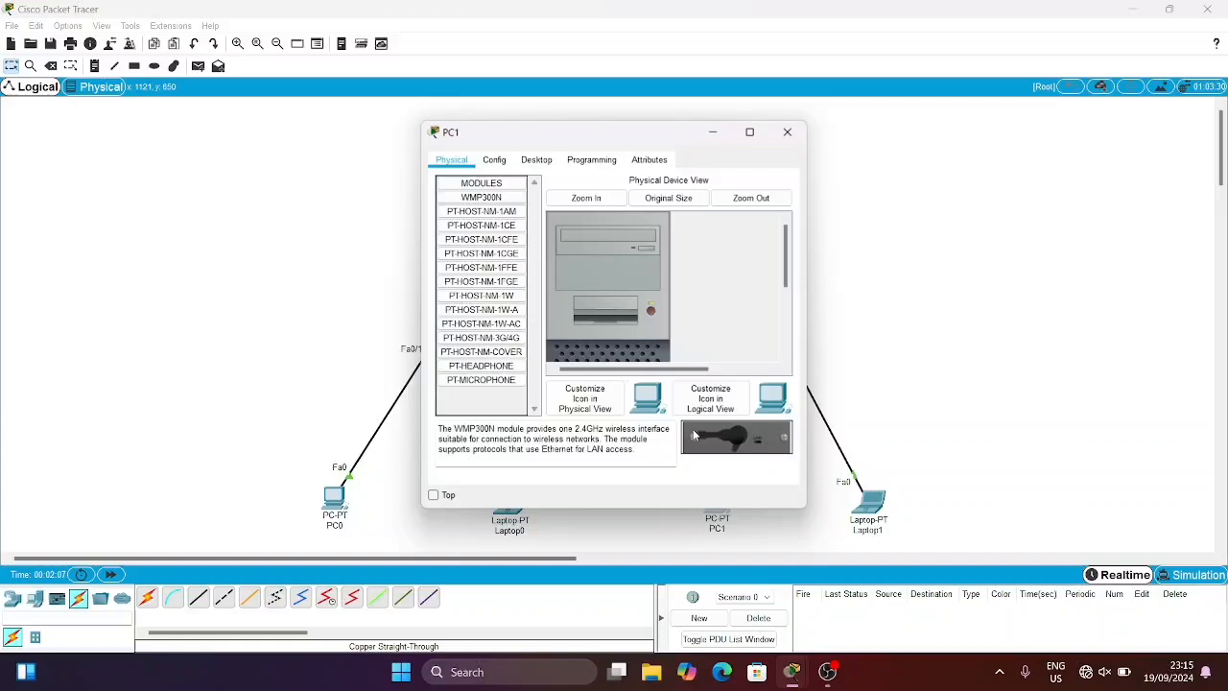
click(536, 159)
click(499, 230)
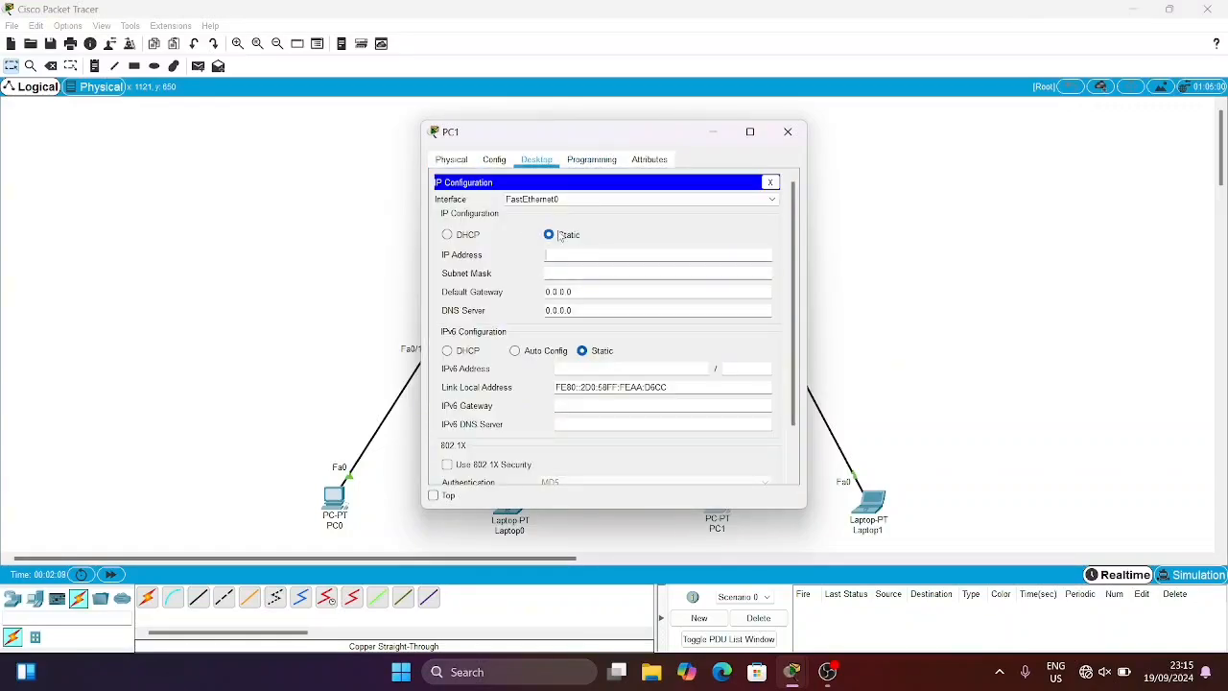
text(192.168.22.1)
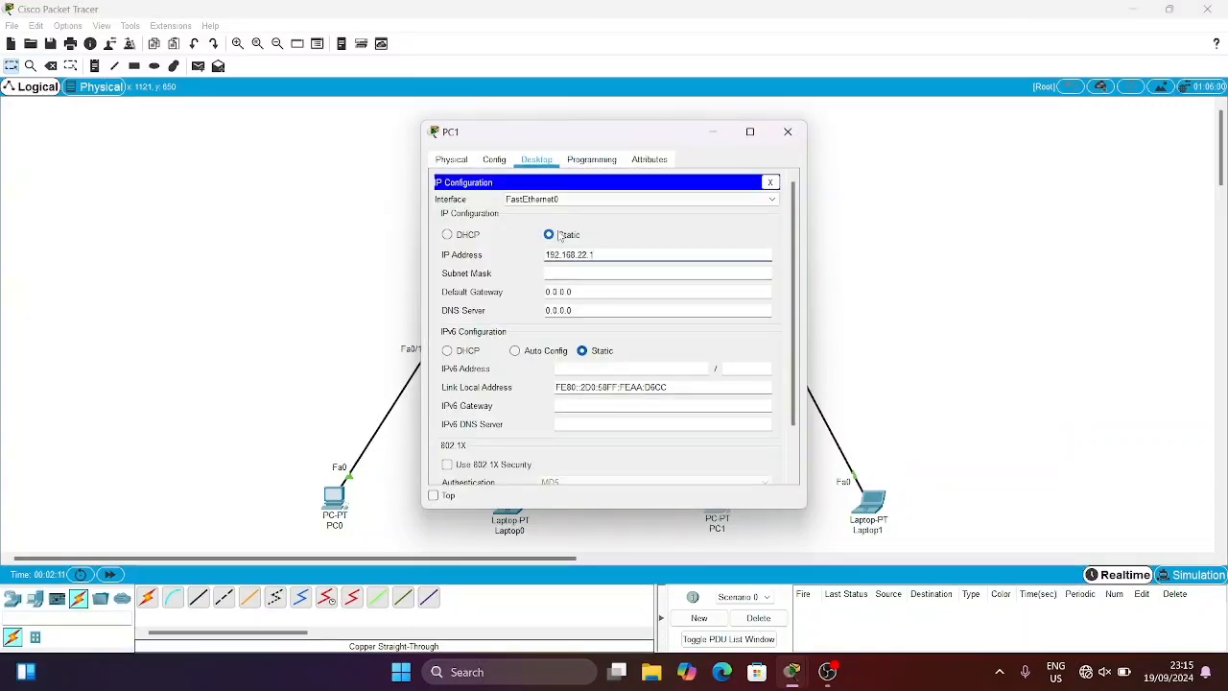
key(BackSpace)
text(2)
- Set PC1's subnet mask to 255.255.255.0 and its default gateway to 192.168.22.10, and close its settings
click(580, 273)
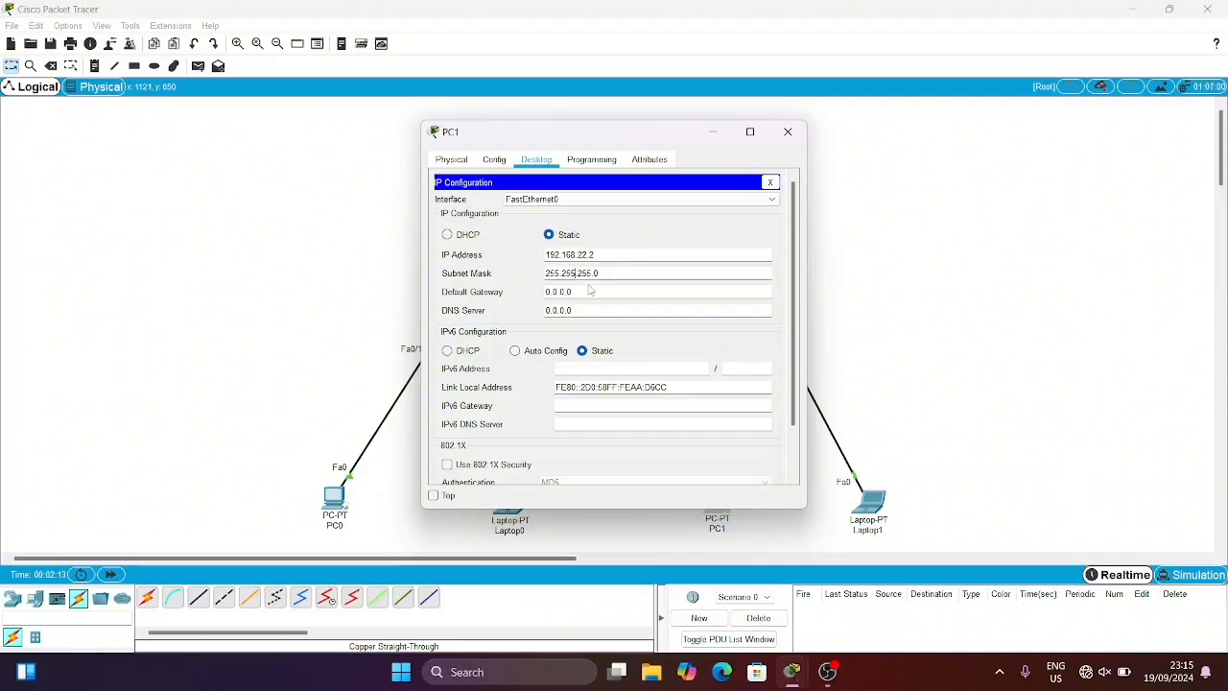
key(BackSpace)
key(BackSpace)
key(BackSpace)
key(BackSpace)
key(BackSpace)
key(BackSpace)
key(BackSpace)
text(192.168.22.10)
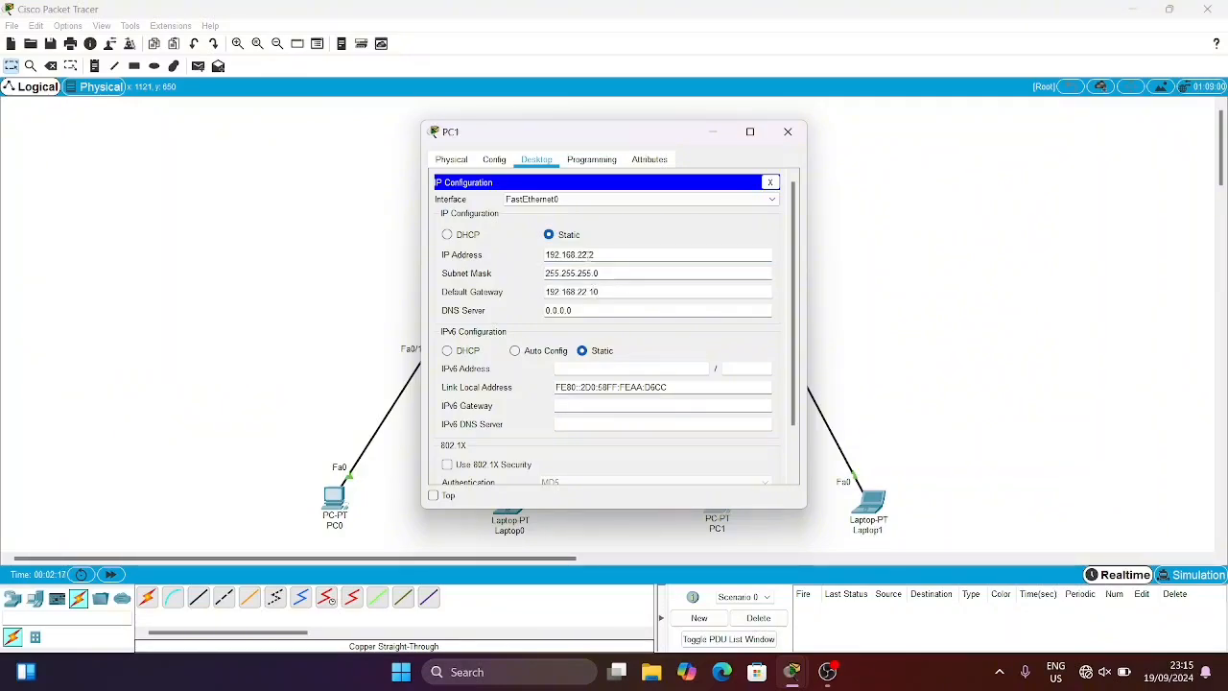
click(788, 131)
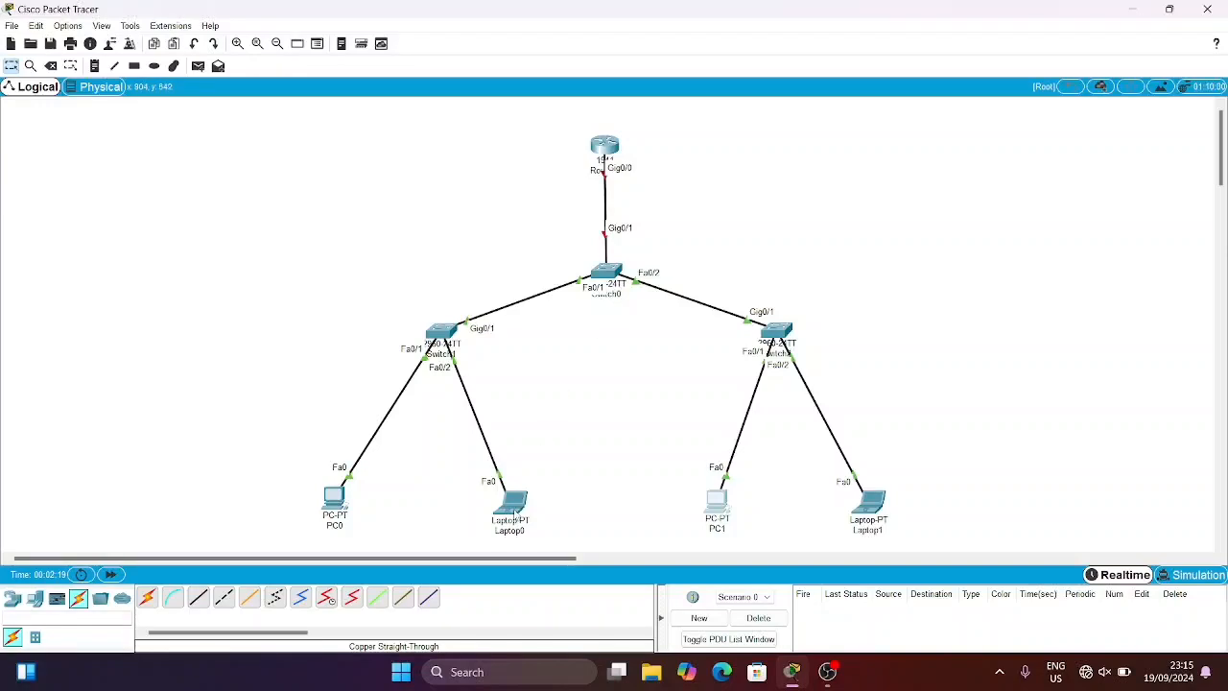
- Open Laptop0's IP configuration and set its static IP address to 192.168.25.1
click(511, 503)
click(536, 159)
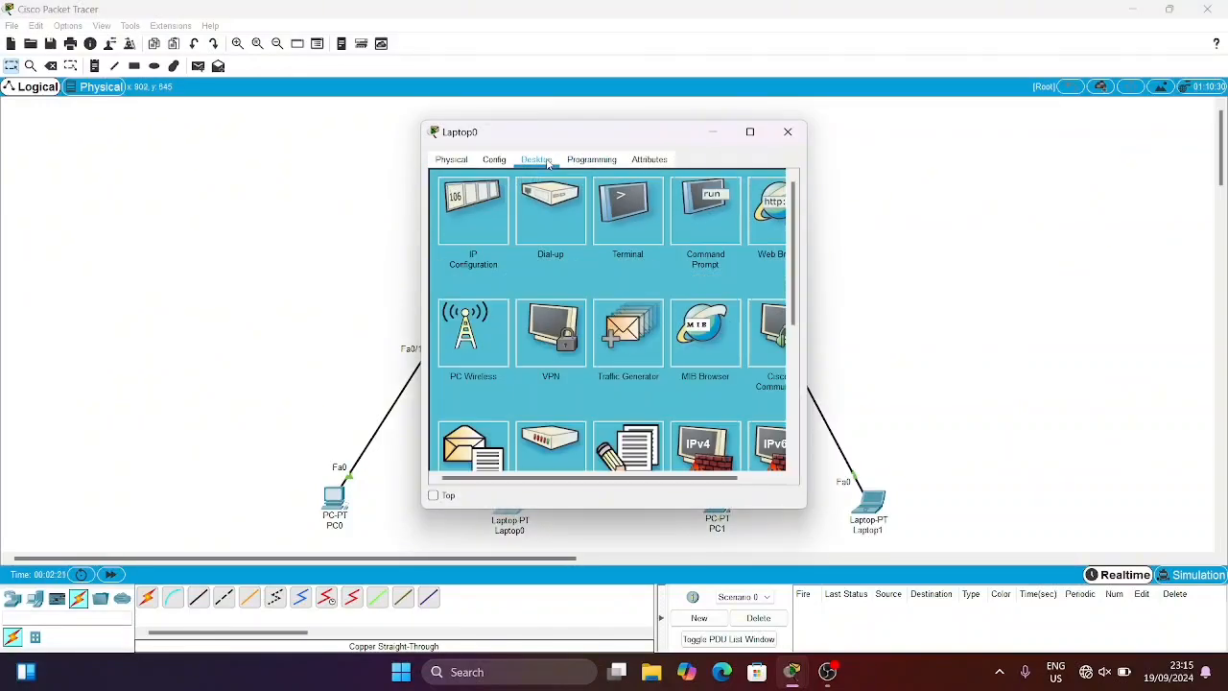
click(474, 211)
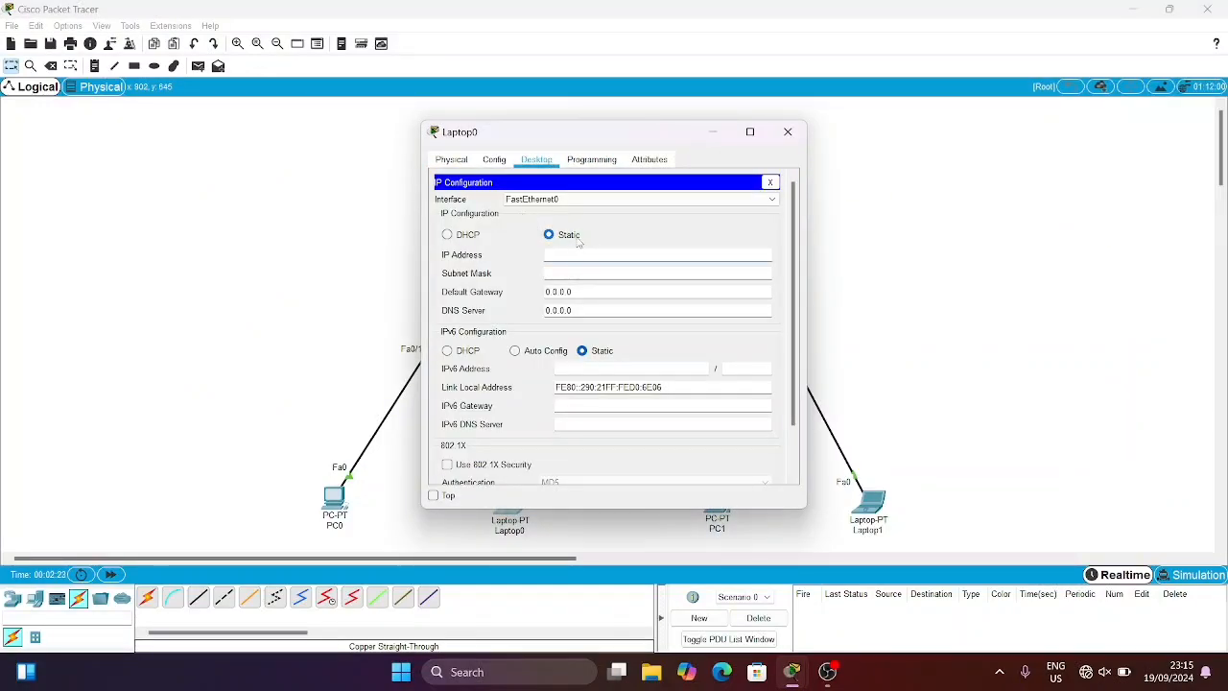
text(192.168.22.1)
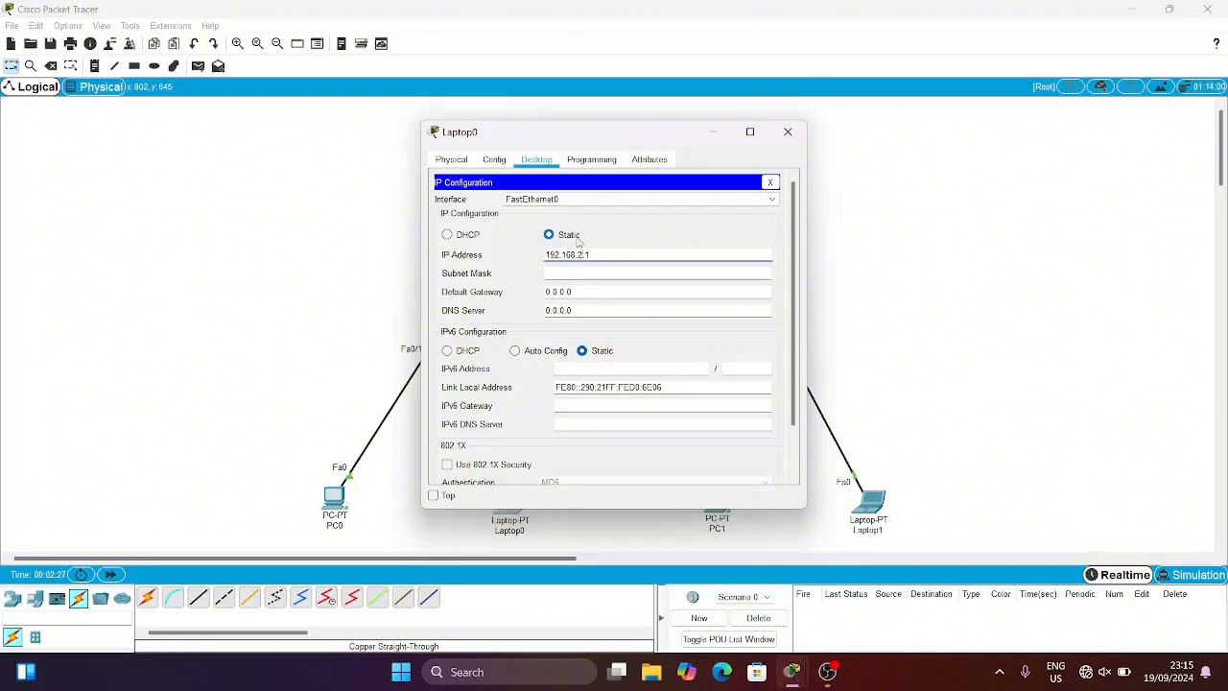
text(5)
- Set Laptop0's subnet mask to 255.255.255.0 and its default gateway to 192.168.25.10, and close its settings
click(635, 276)
key(Tab)
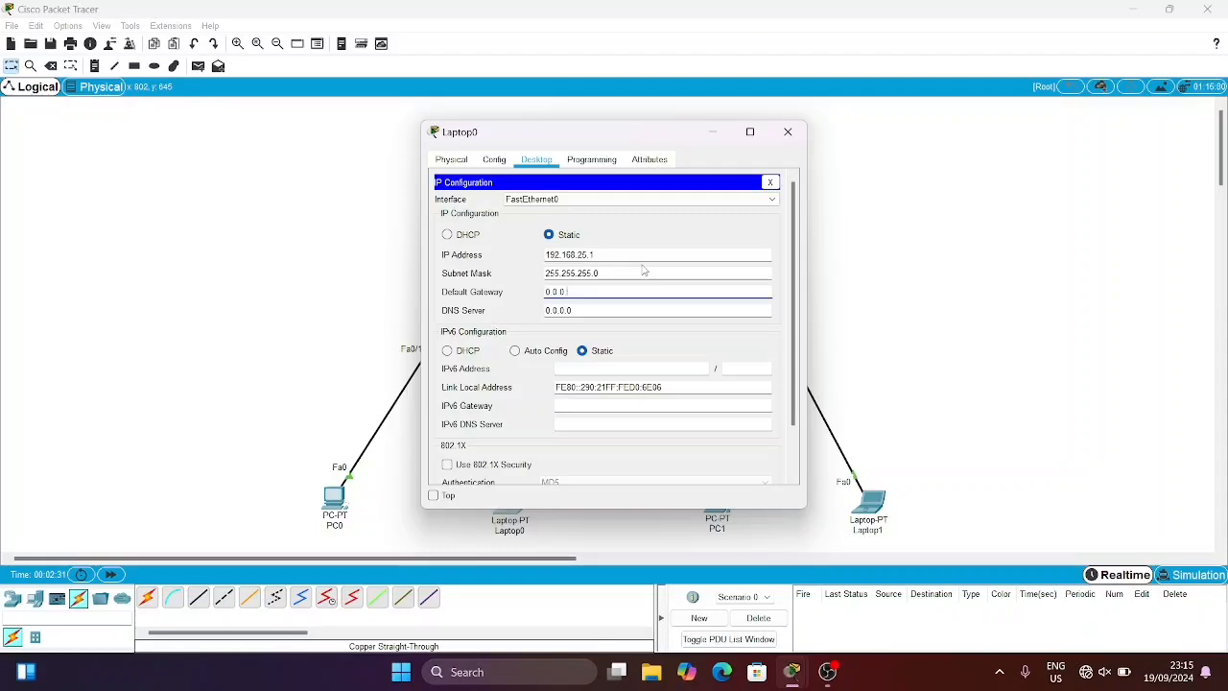
text(192.168.22.10)
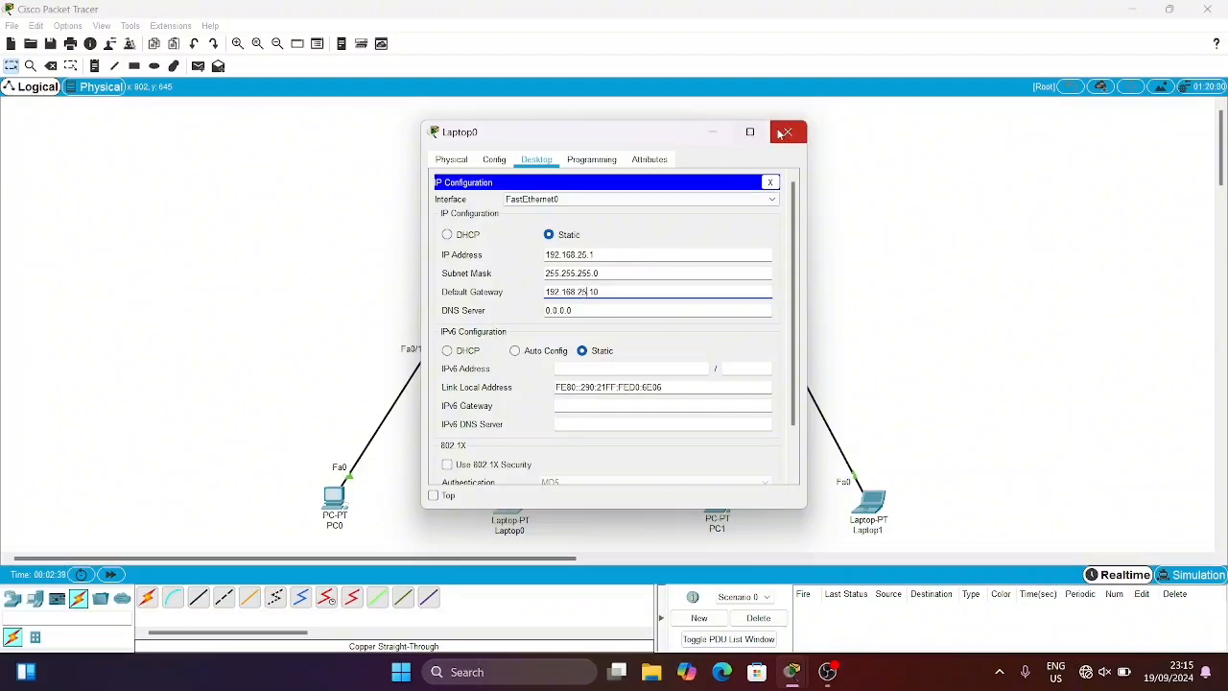
click(787, 131)
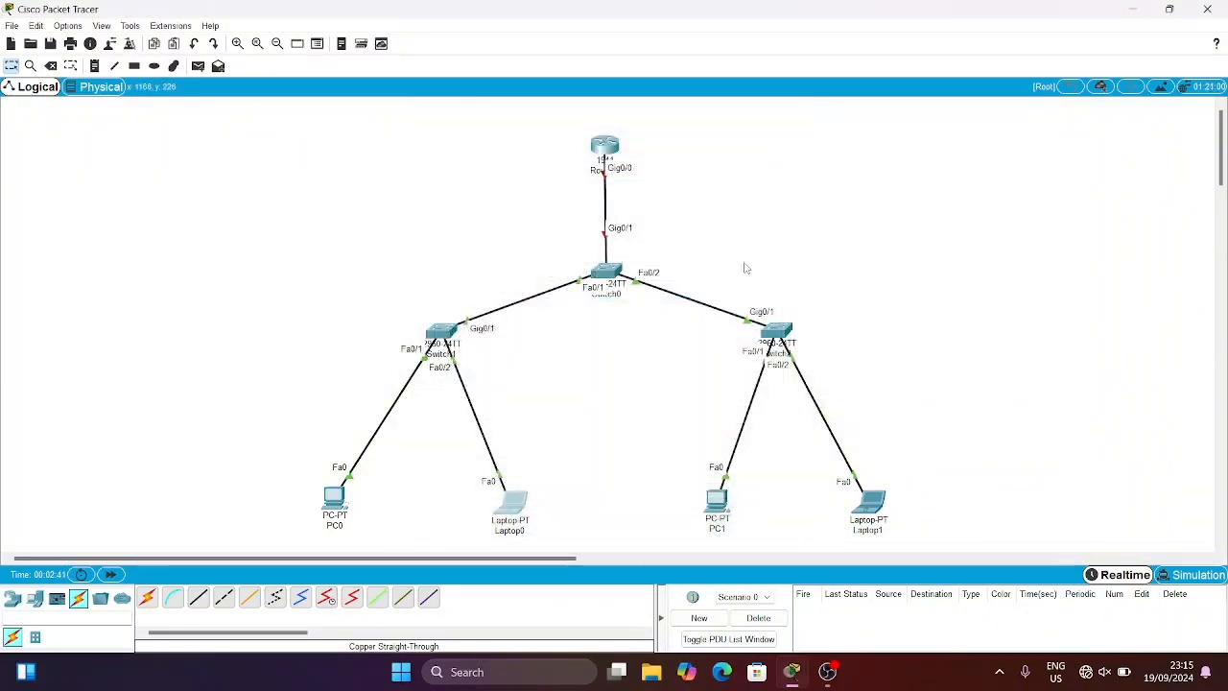
- Open Laptop1's IP configuration and set its static IP address to 192.168.25.2
click(868, 501)
click(536, 159)
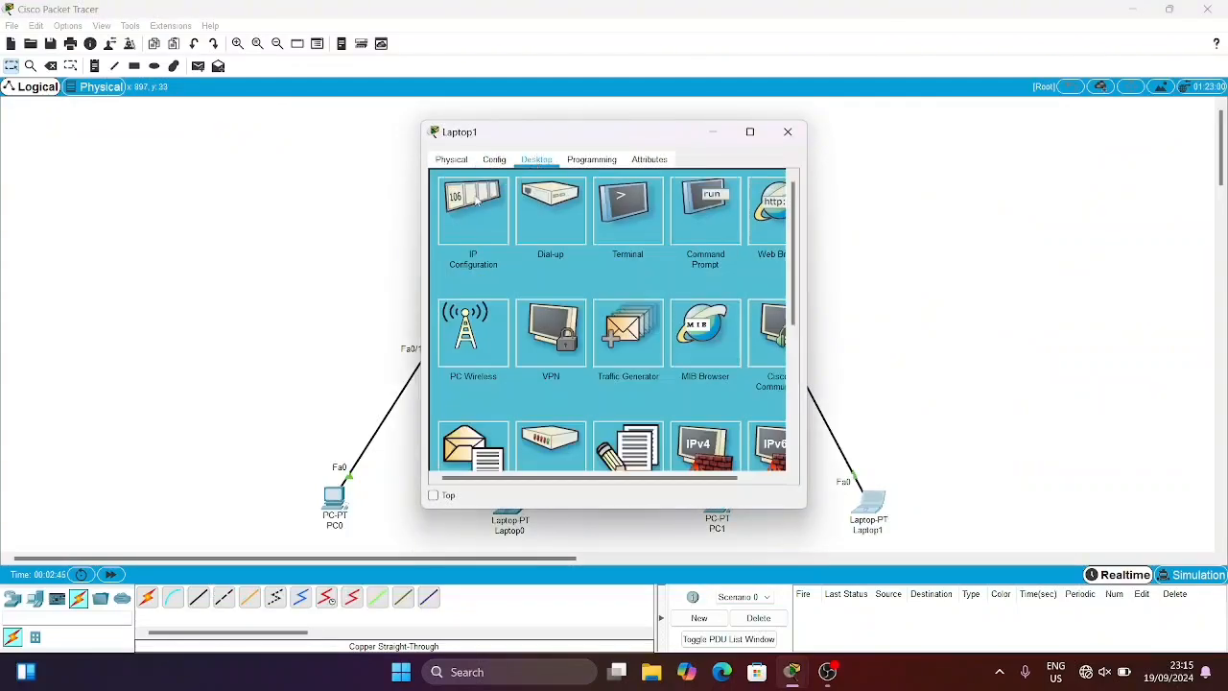
click(475, 209)
text(192.168.22.1)
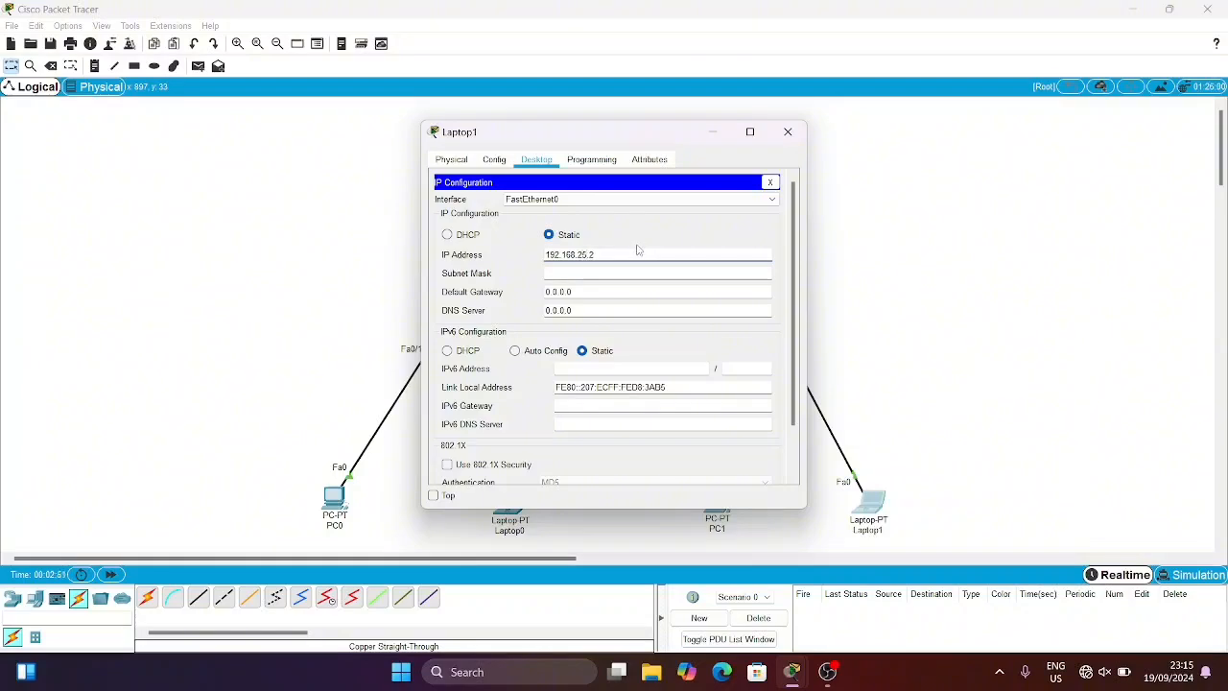
- Set Laptop1's subnet mask to 255.255.255.0, enter a default gateway ending in .10, and close its settings
click(652, 274)
click(649, 290)
key(BackSpace)
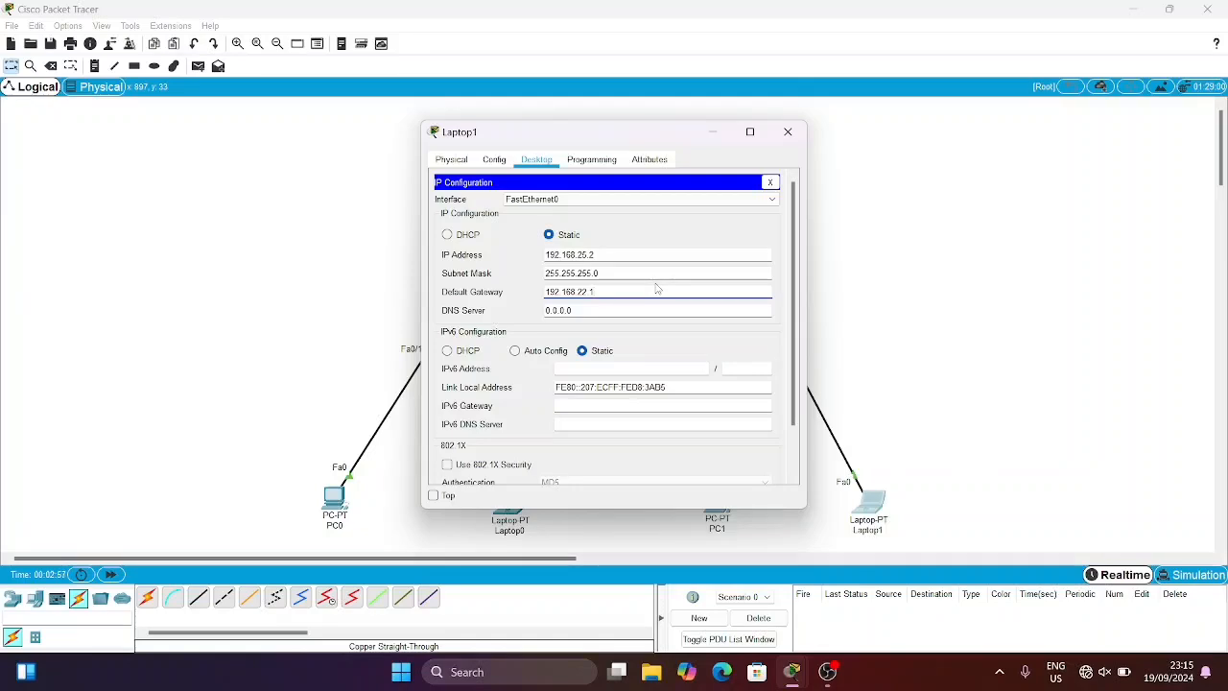
text(0)
click(788, 132)
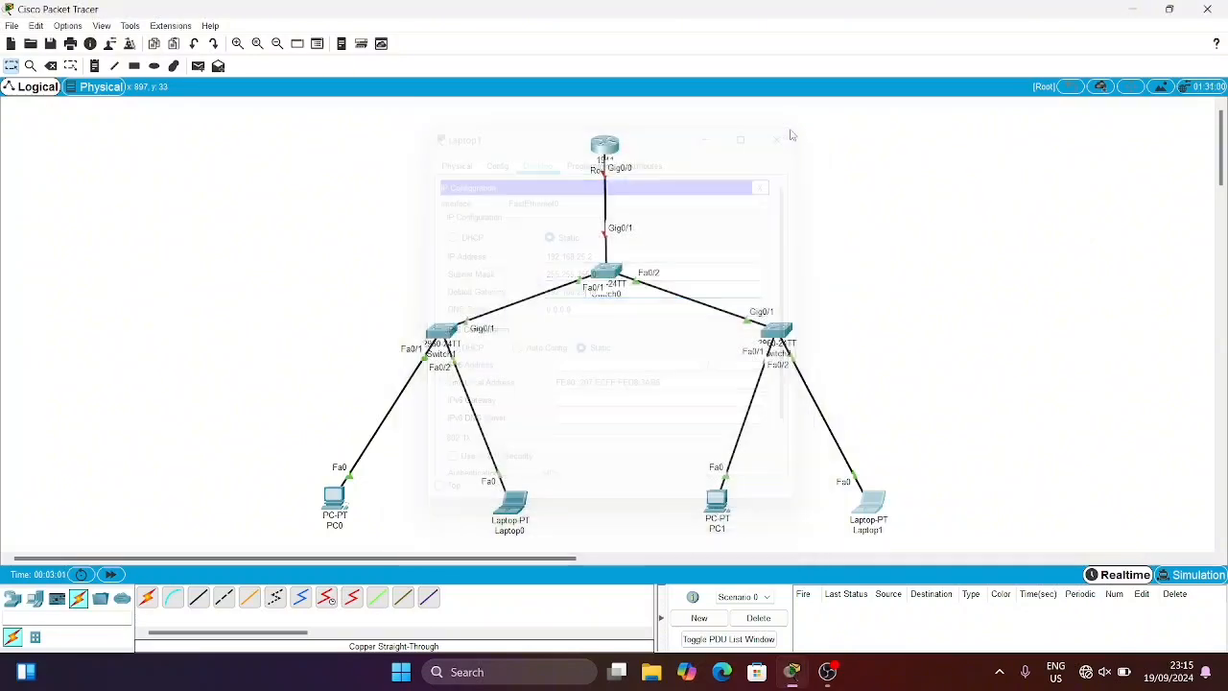
- Open Switch1's command line and enter global configuration mode with en and conf t
click(431, 331)
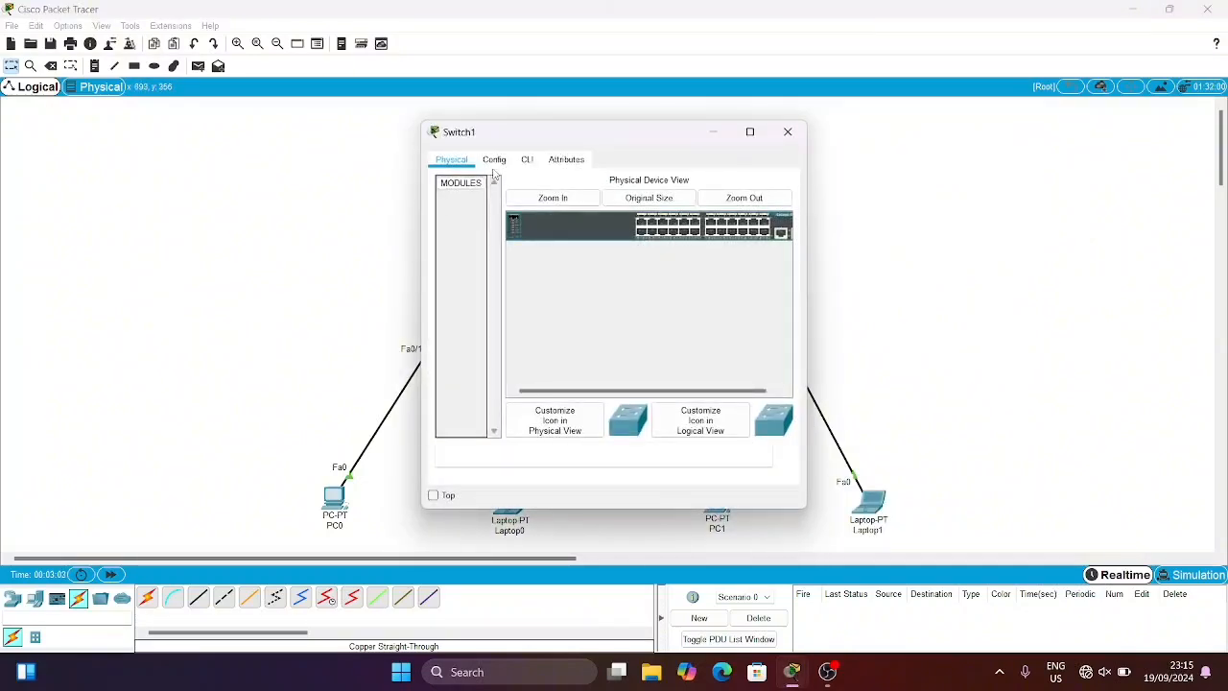
click(525, 159)
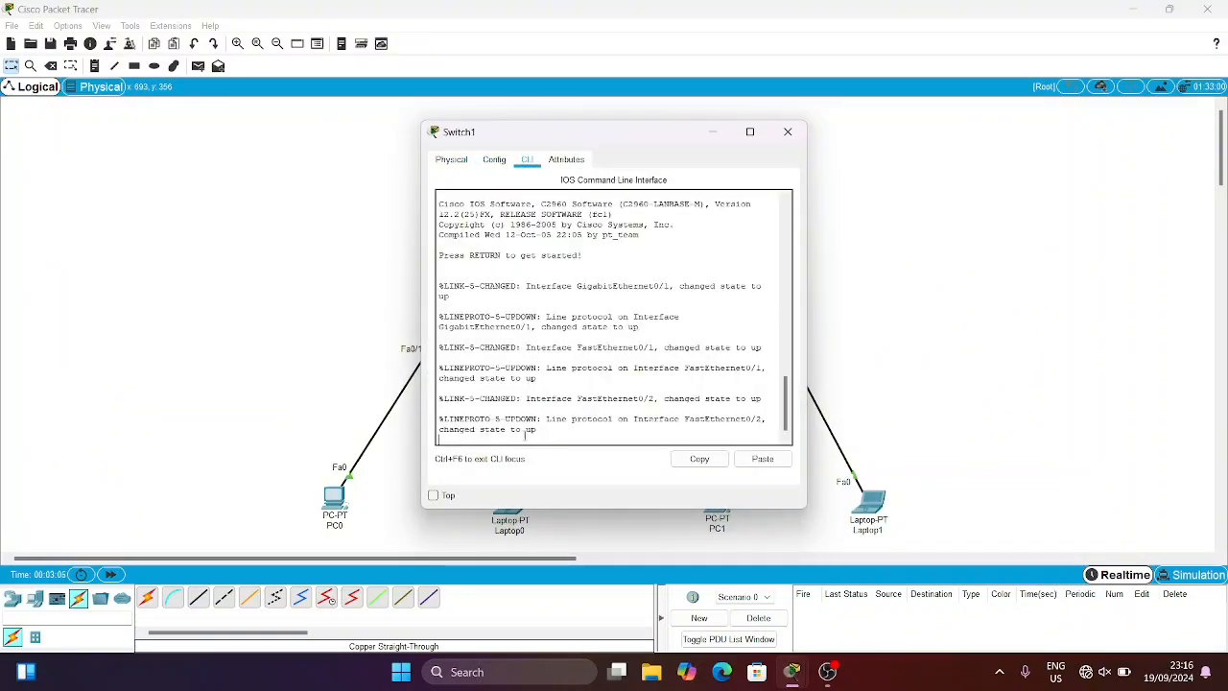
key(Return)
text(en)
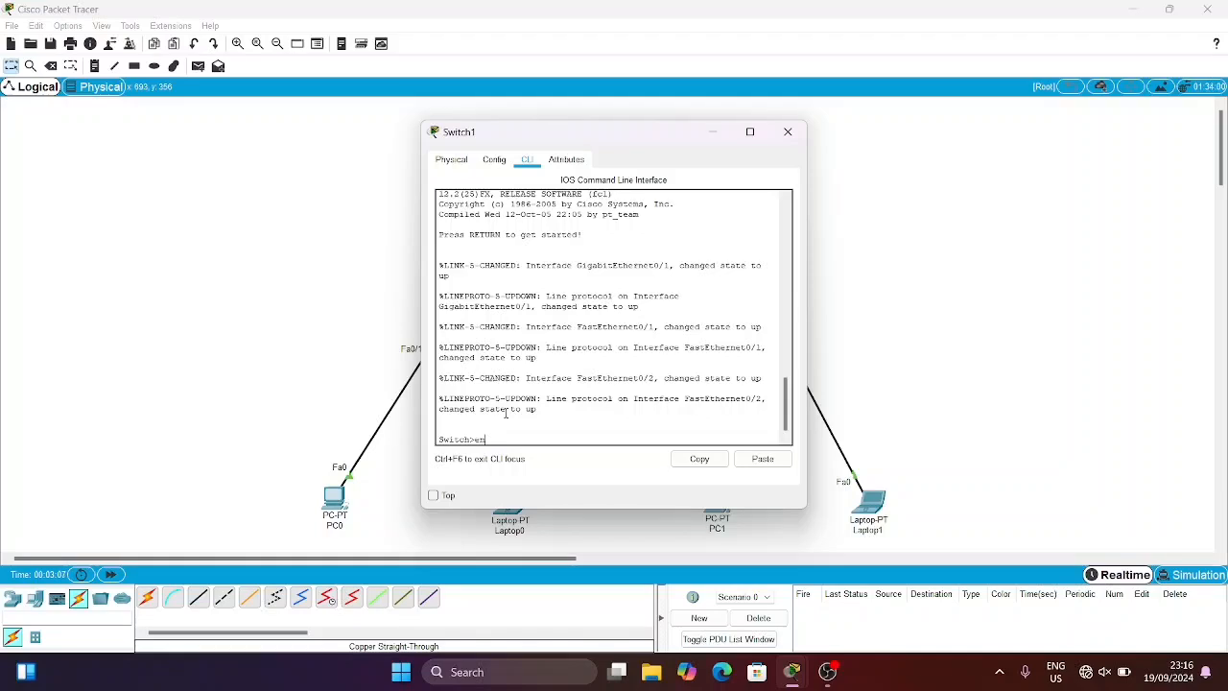
key(Return)
text(ch#conf )
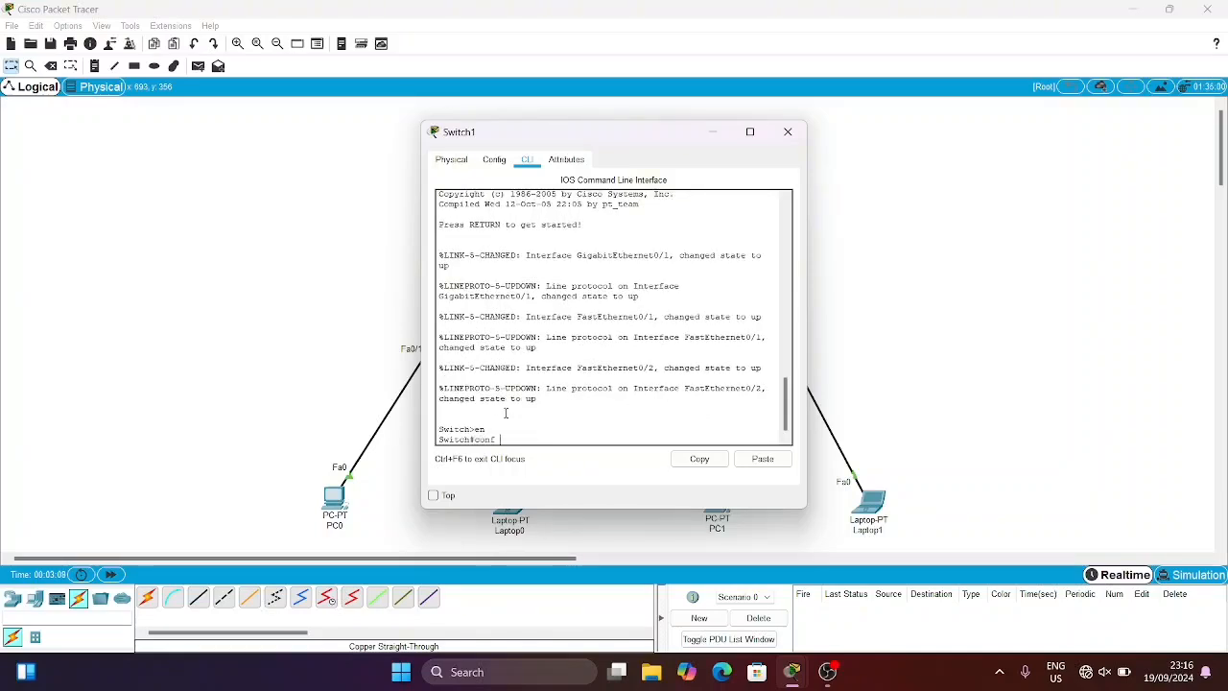
text(t)
key(Return)
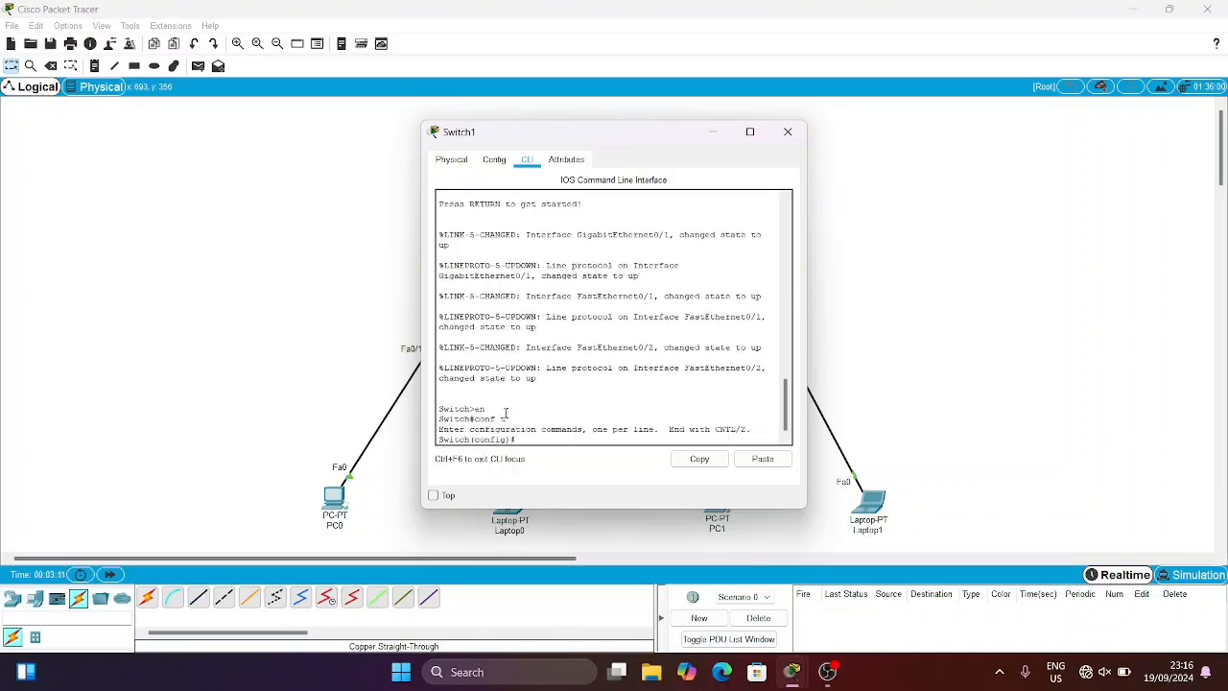
- Create VLANs 22 and 25 on Switch1
text(vl 22)
key(Return)
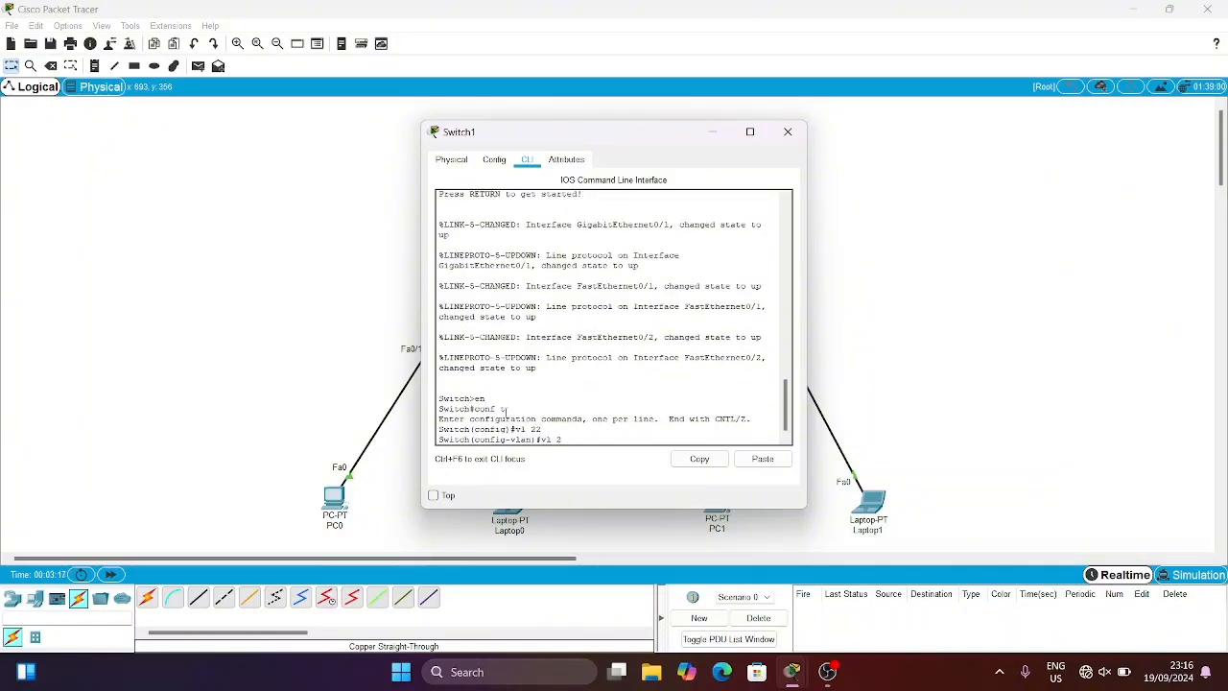
key(Return)
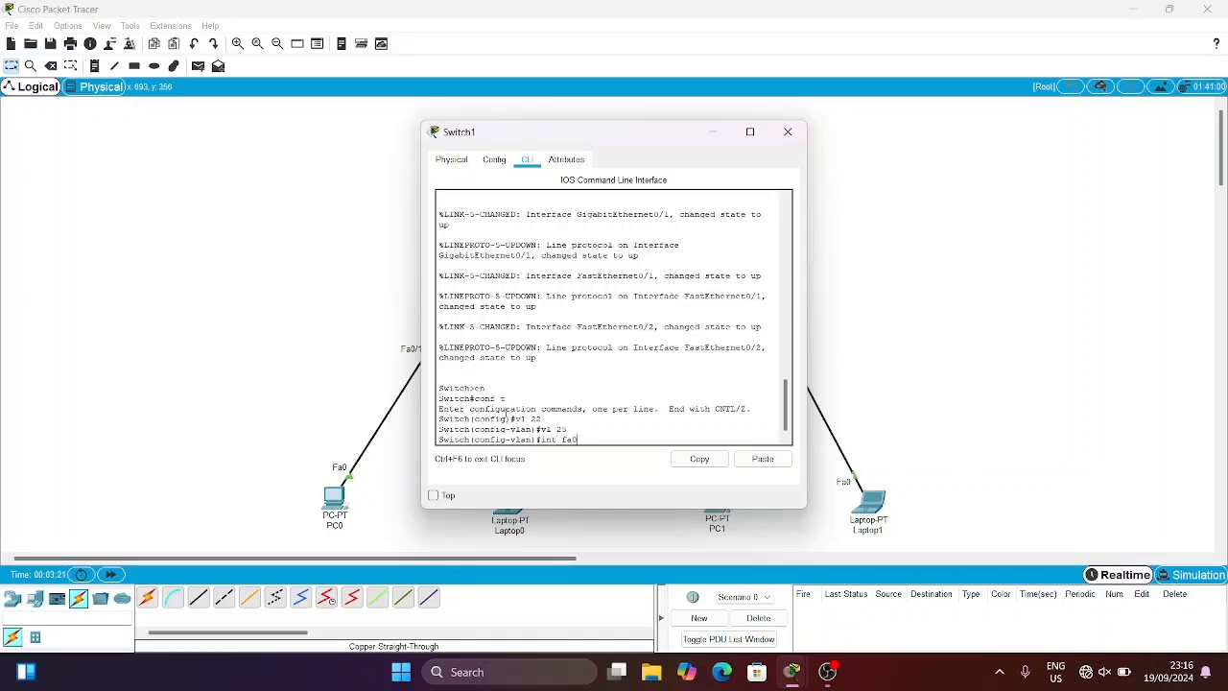
- Configure Switch1's interface fa0/1 as an access port in VLAN 22
key(Return)
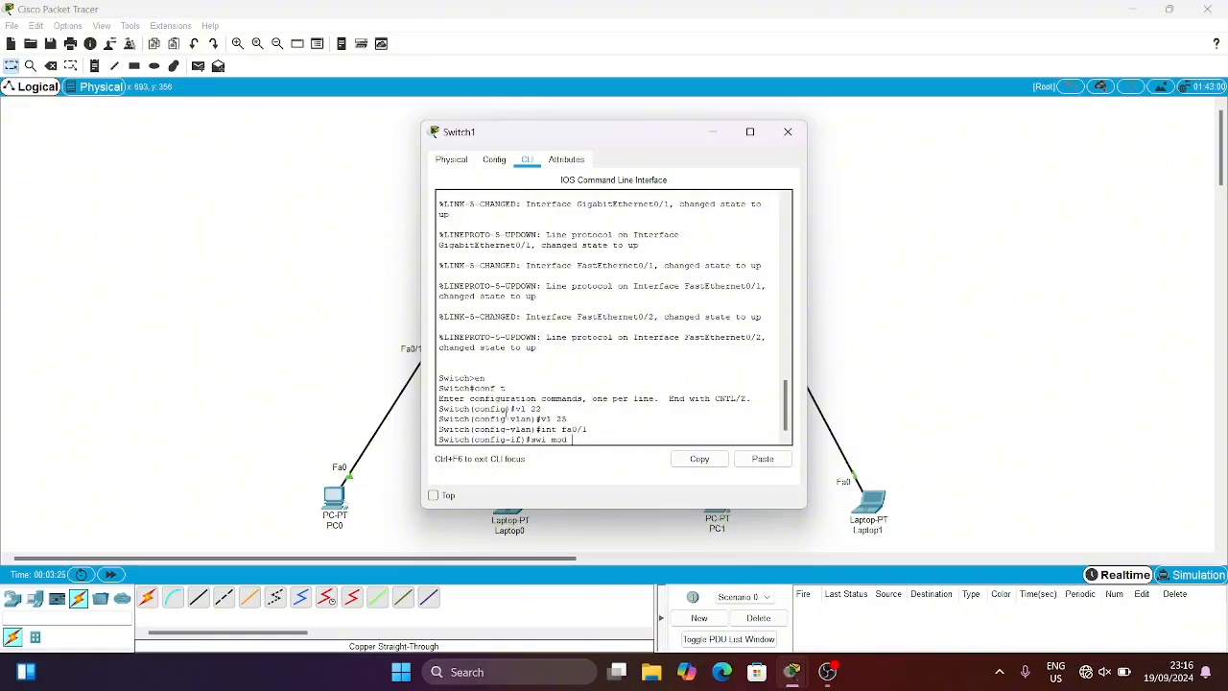
text(swi mod acc)
key(Return)
text(swi acc v)
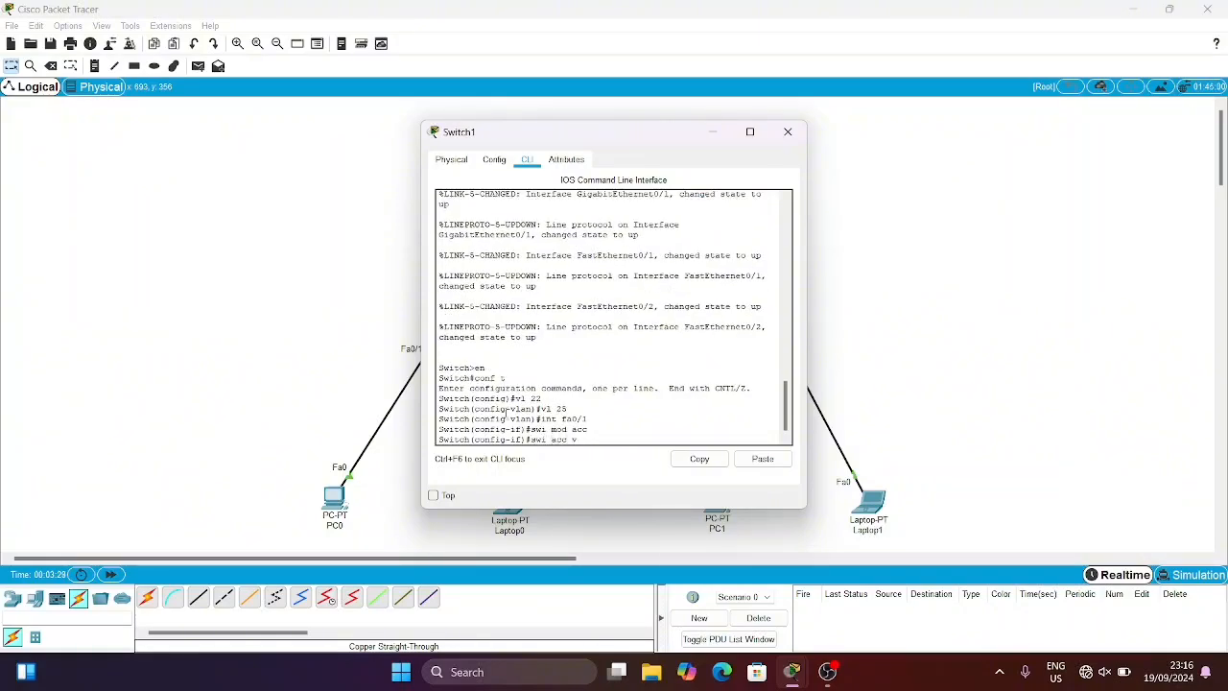
text(l 22)
key(Return)
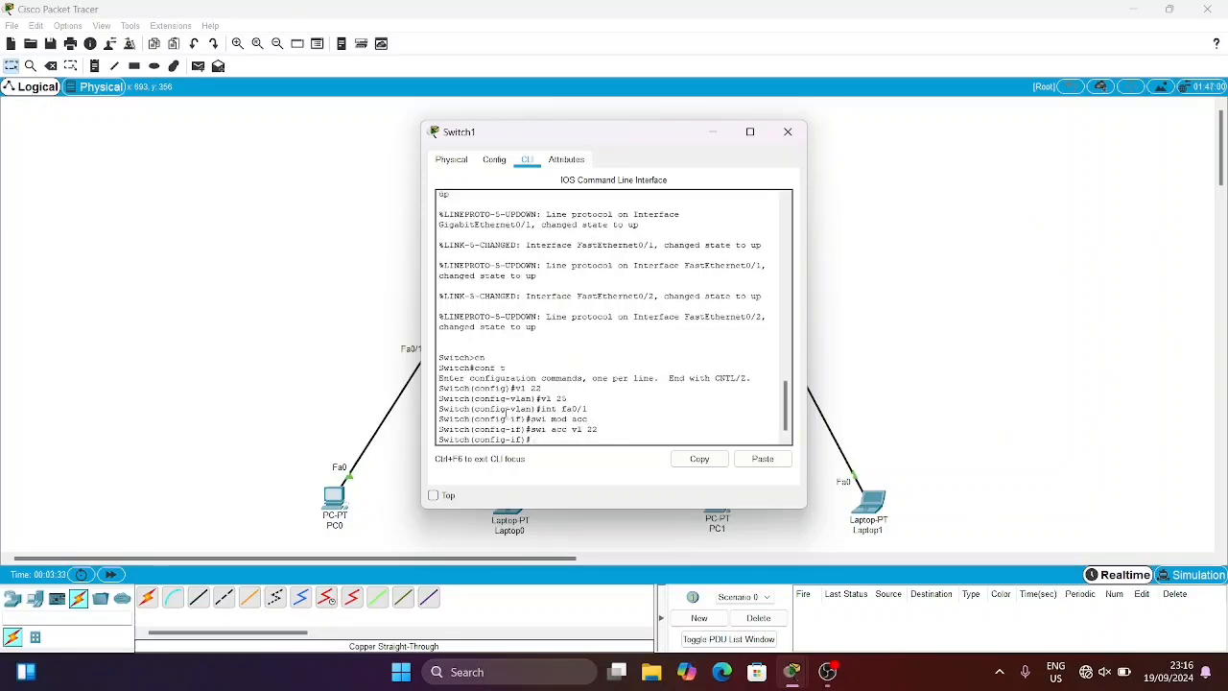
- Configure Switch1's interface fa0/2 as an access port in VLAN 25
text(int fa0/1)
key(Return)
text(swi mod acc)
key(Return)
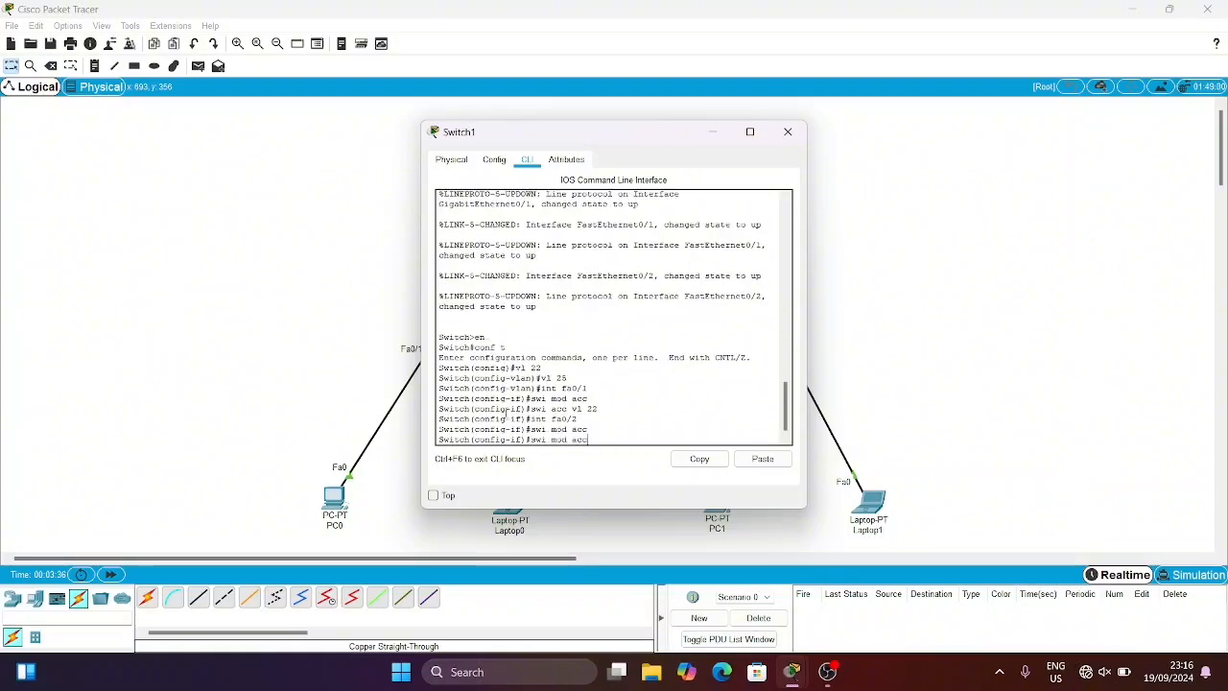
text(swi acc vl 225)
key(Return)
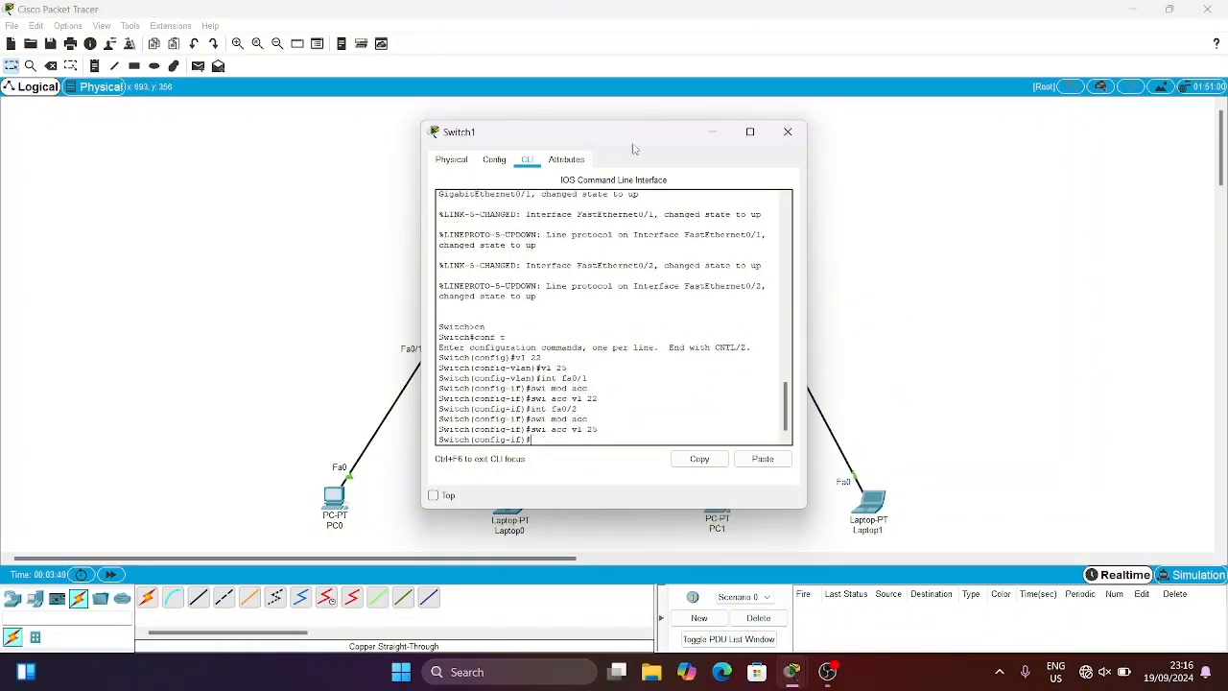
- Close Switch1's window, open Switch2's command line and enter global configuration mode with en and conf t
click(787, 131)
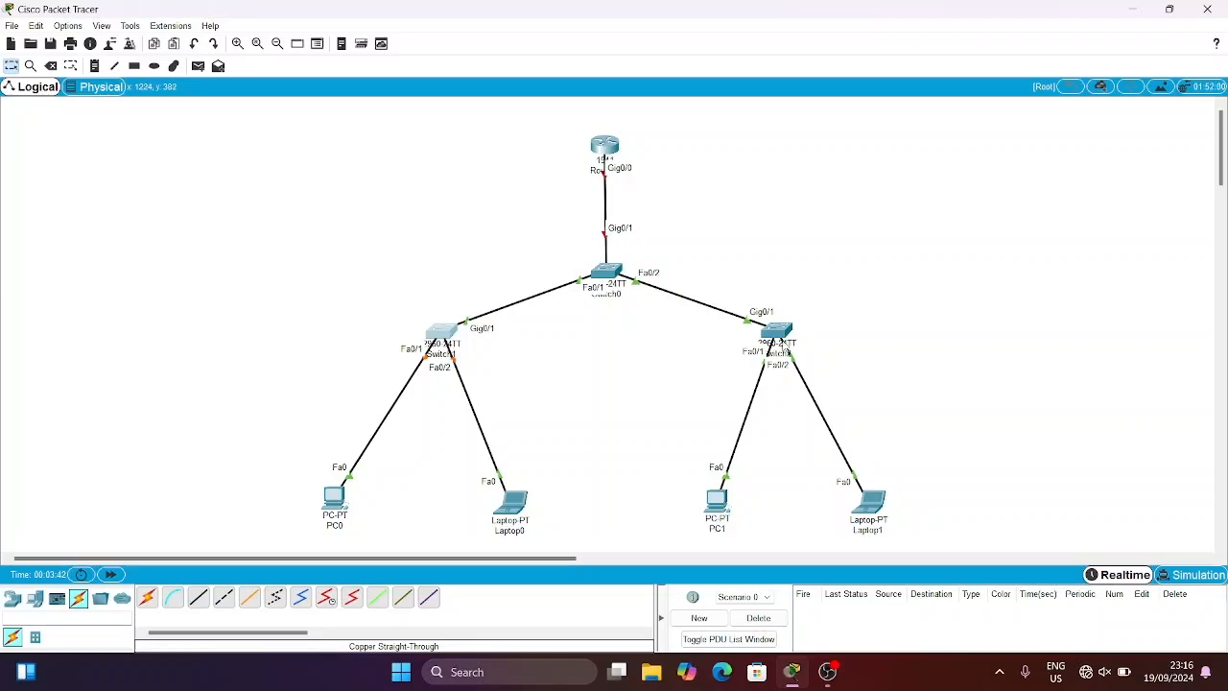
click(777, 332)
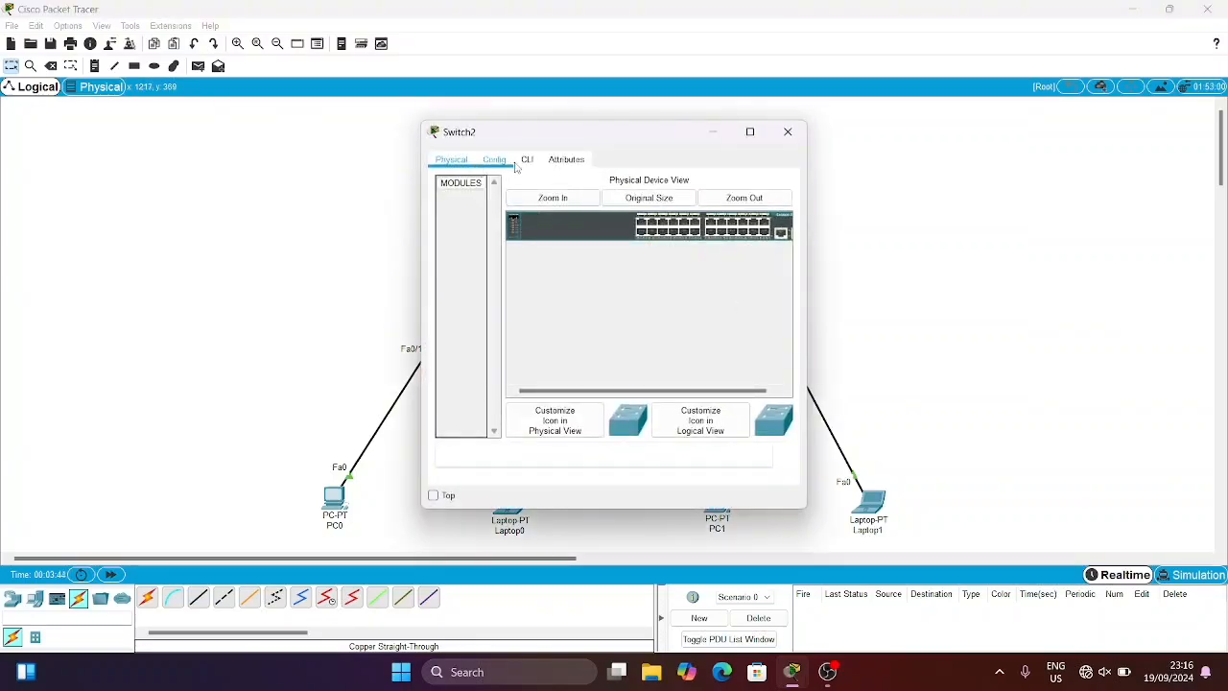
click(527, 160)
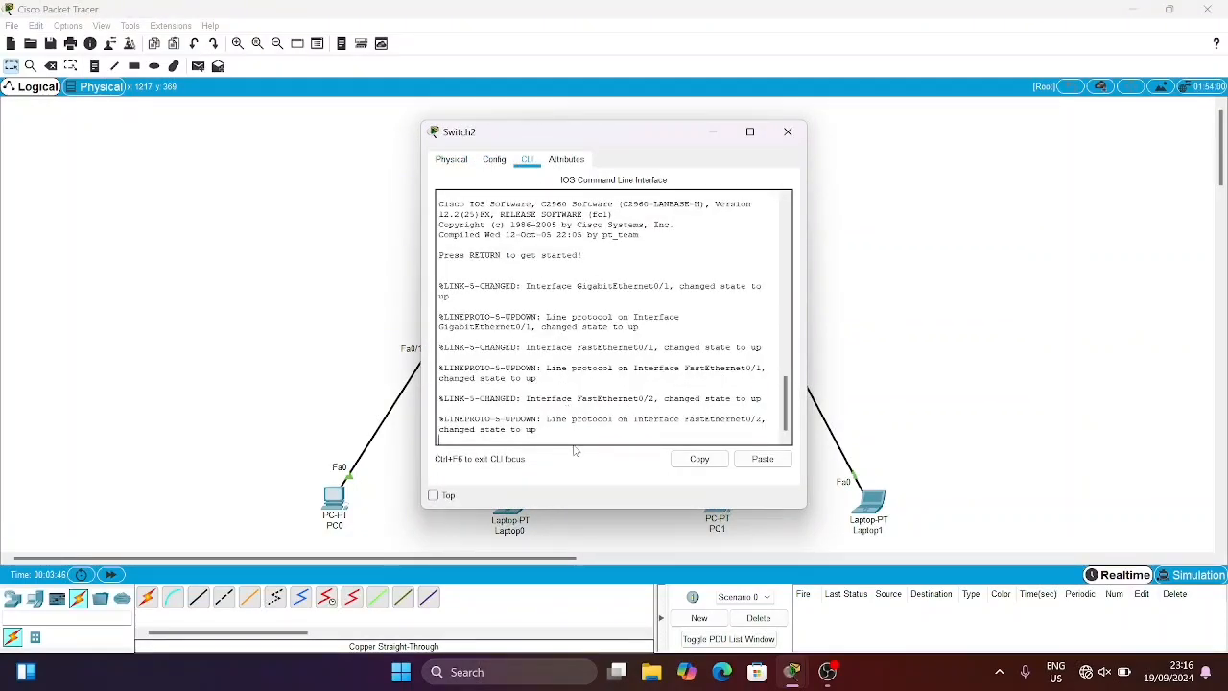
key(Return)
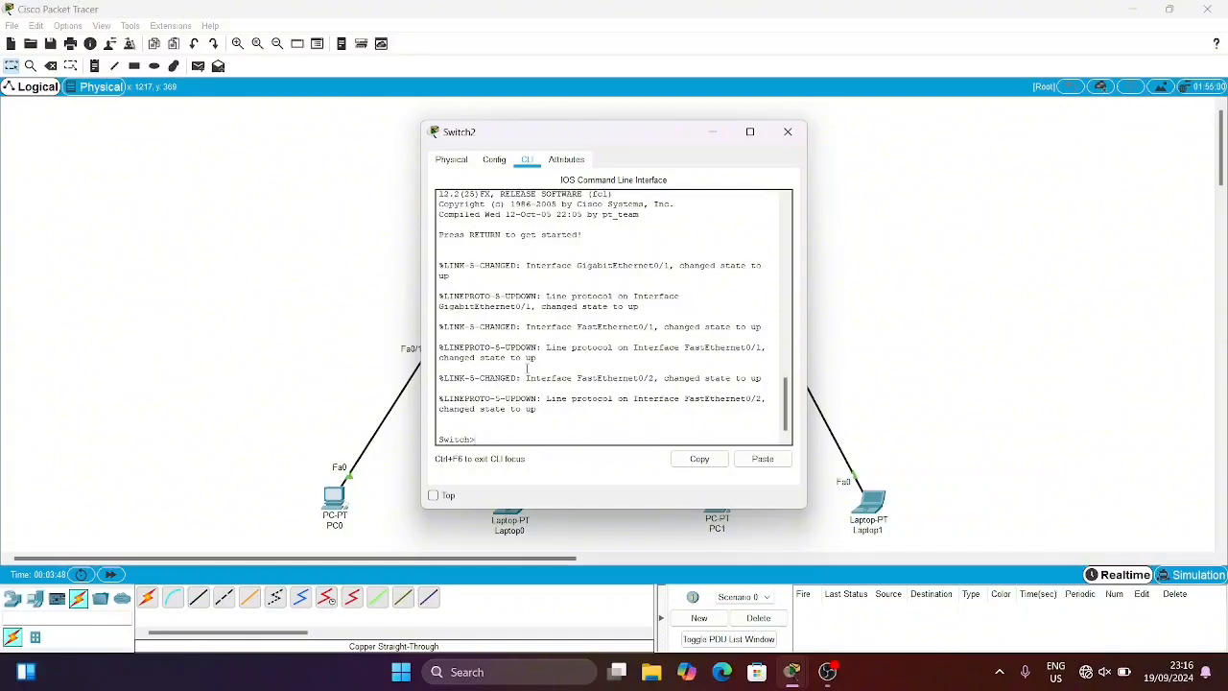
text(en)
key(Return)
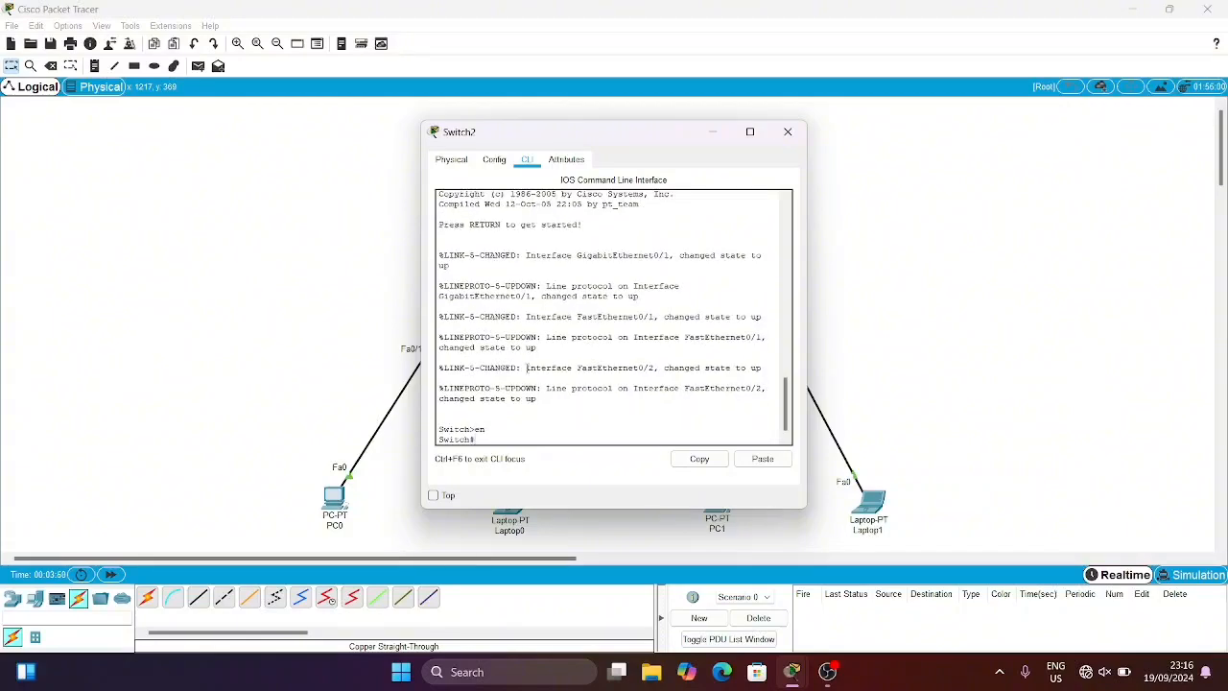
text(conf t)
key(Return)
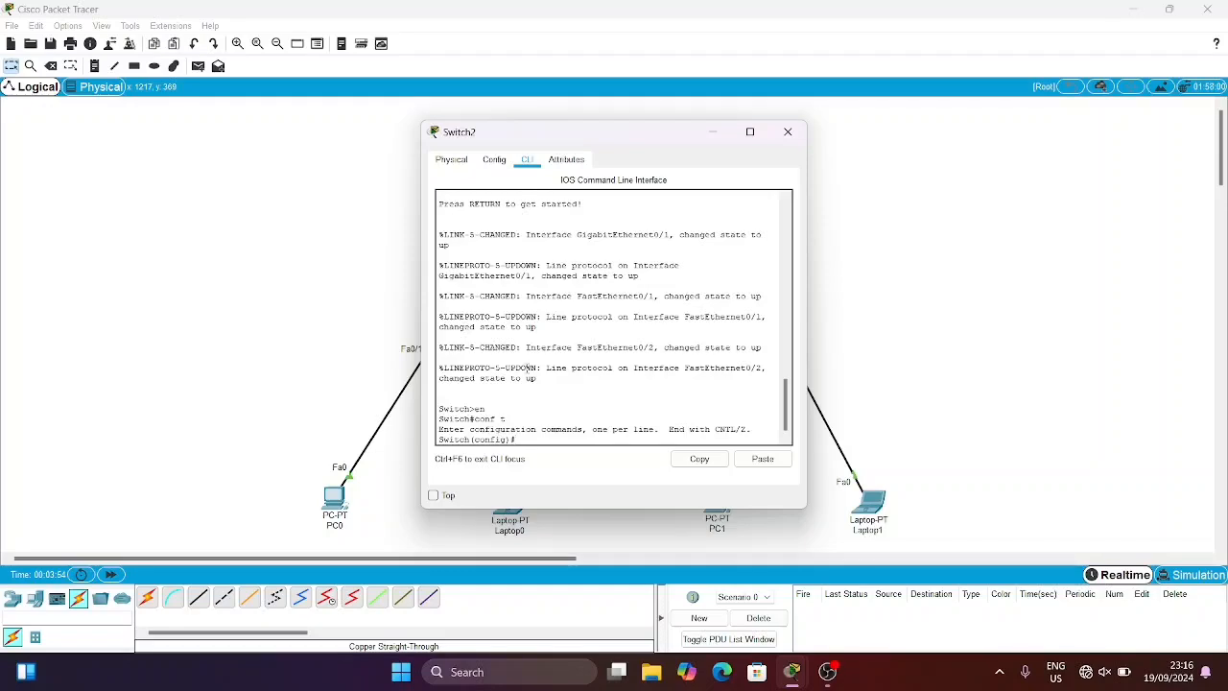
- Create VLANs 22 and 25 on Switch2
text(vl 22)
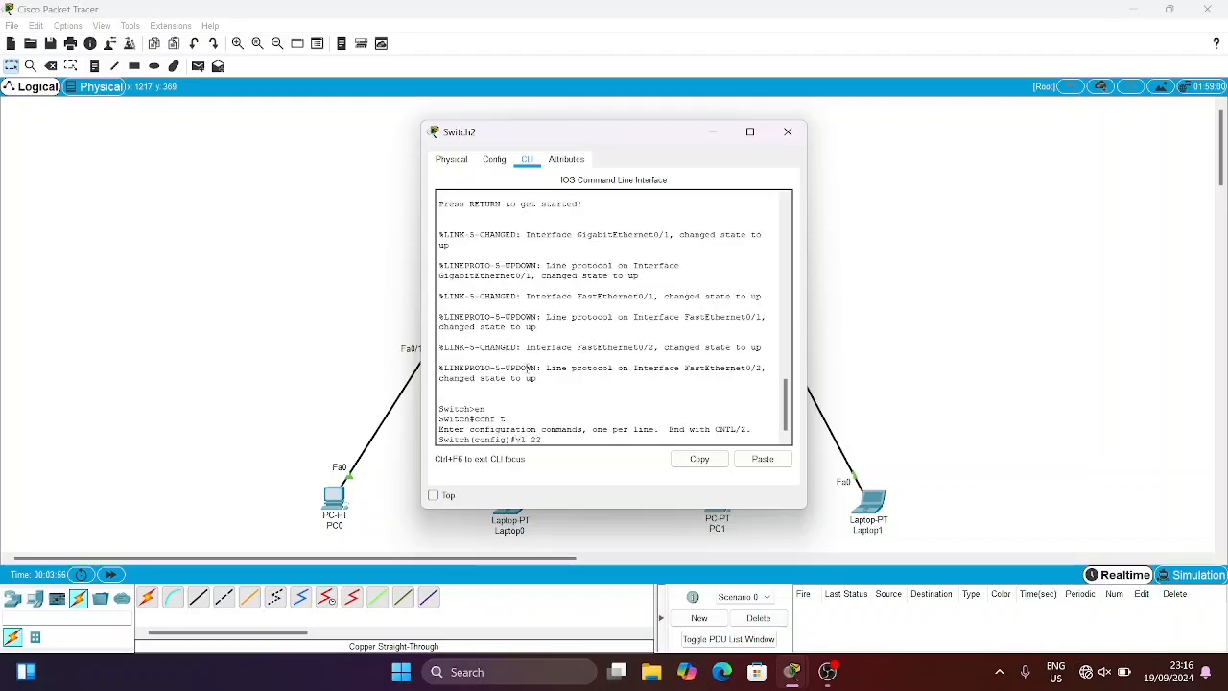
key(Return)
key(Up)
key(BackSpace)
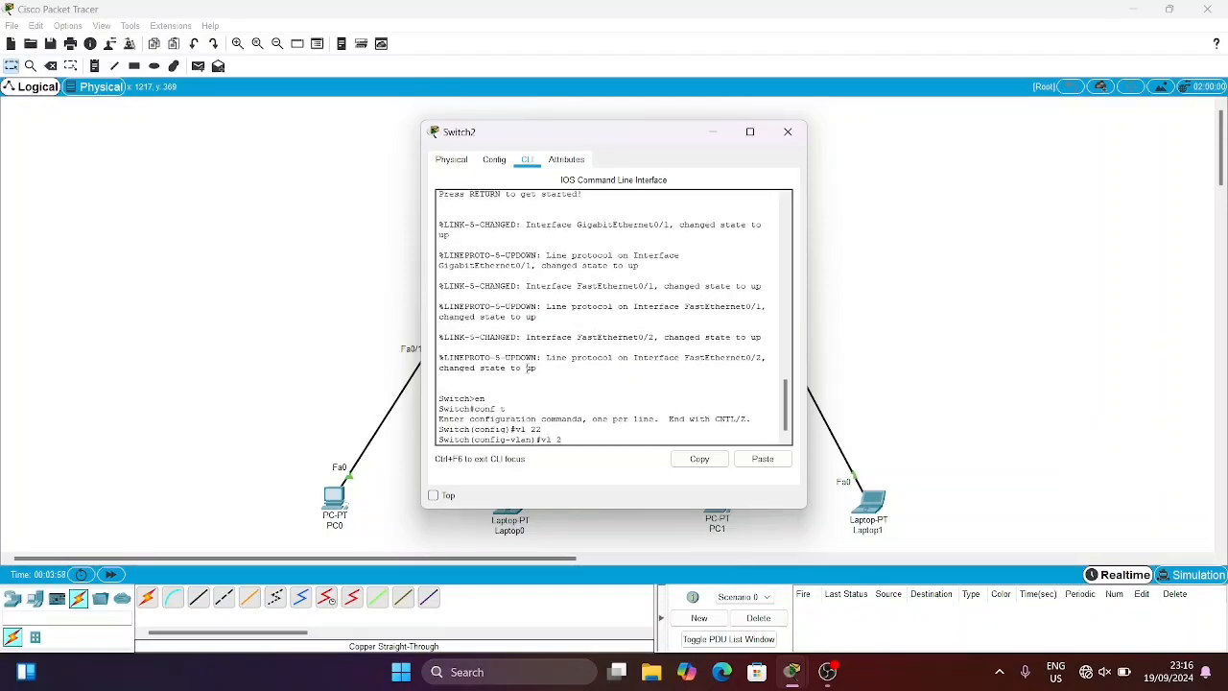
text(5)
key(Return)
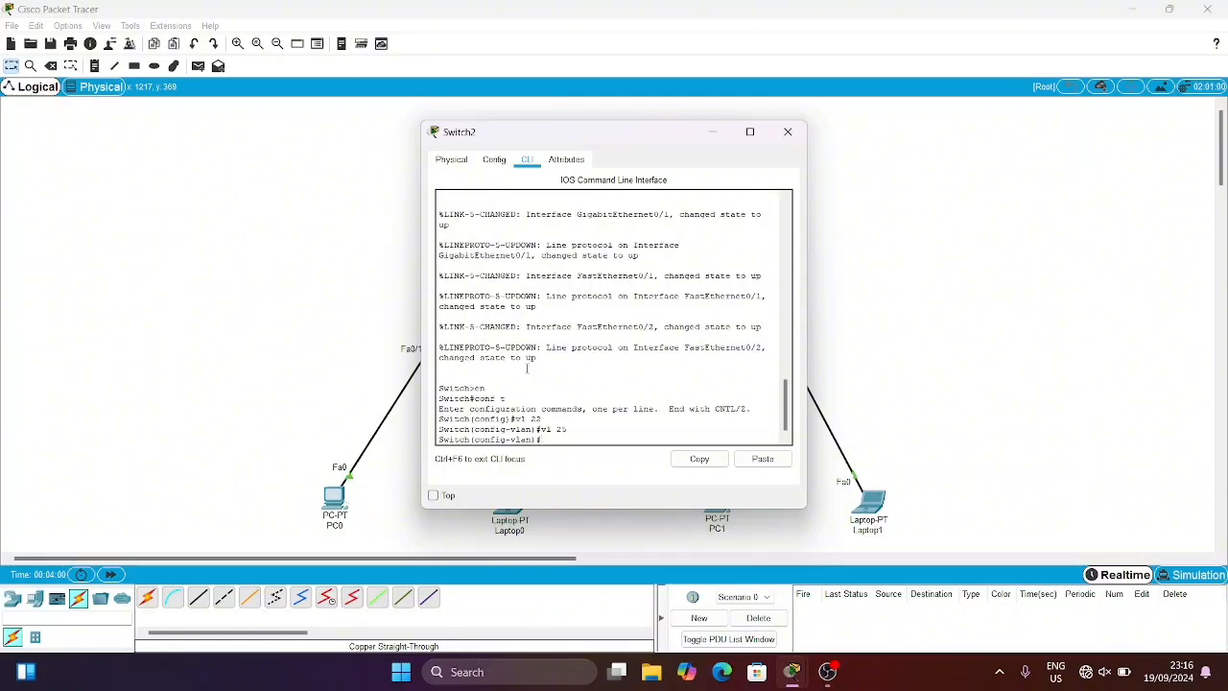
- Configure Switch2's interface fa0/1 as an access port in VLAN 22
text(int fa0/1)
key(Return)
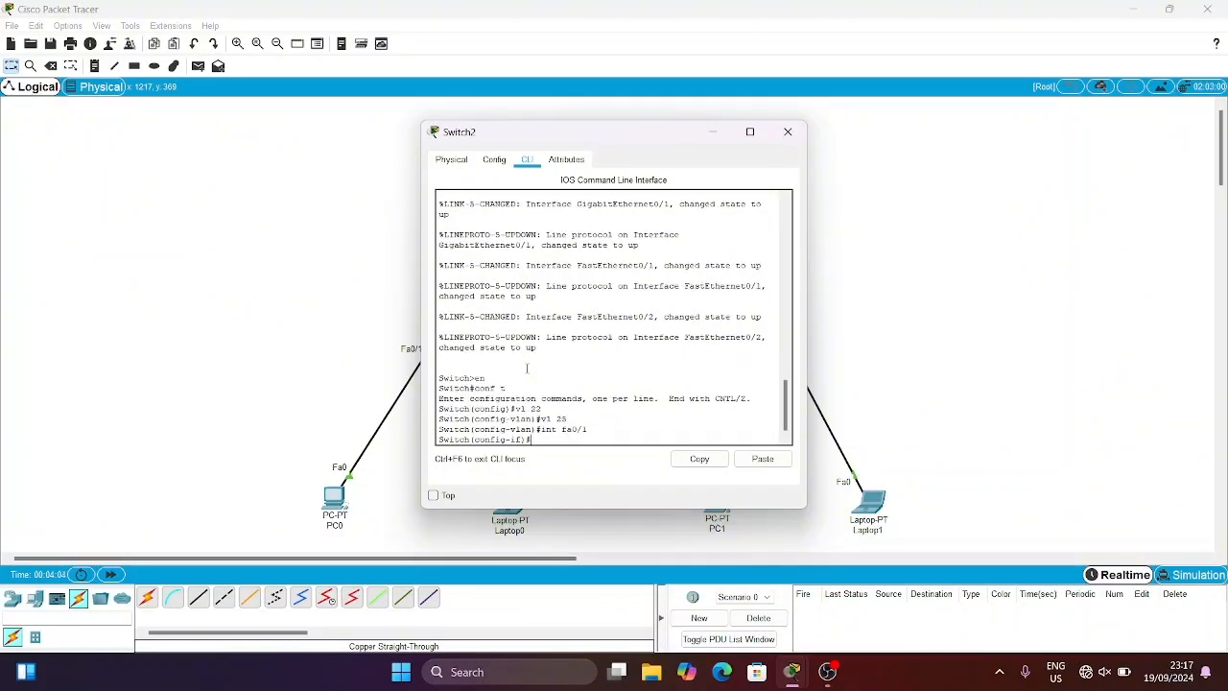
text(swi mod acc)
key(Return)
text(swi mod acc)
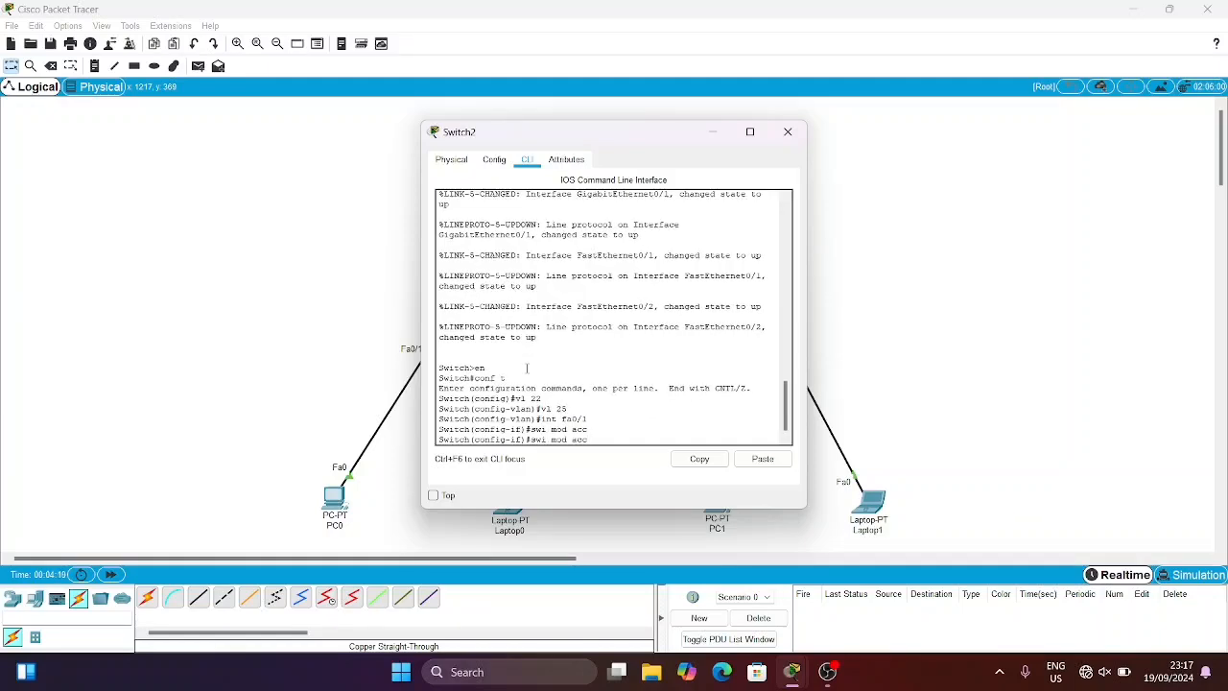
key(Left)
key(Left)
key(Left)
key(BackSpace)
key(BackSpace)
key(BackSpace)
key(BackSpace)
text(vl 22)
key(Return)
- Configure Switch2's interface fa0/2 as an access port in VLAN 25, and close the switch's window
text(int fa0/1)
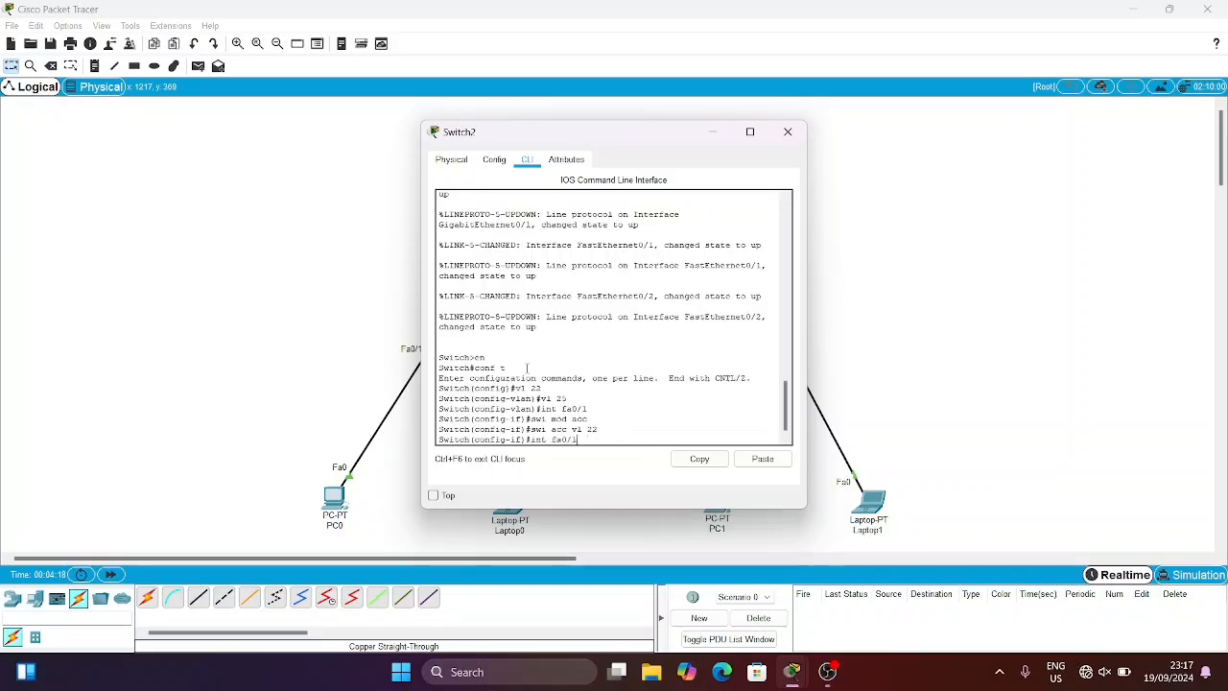
text(2)
key(Return)
key(Up)
key(Up)
key(Up)
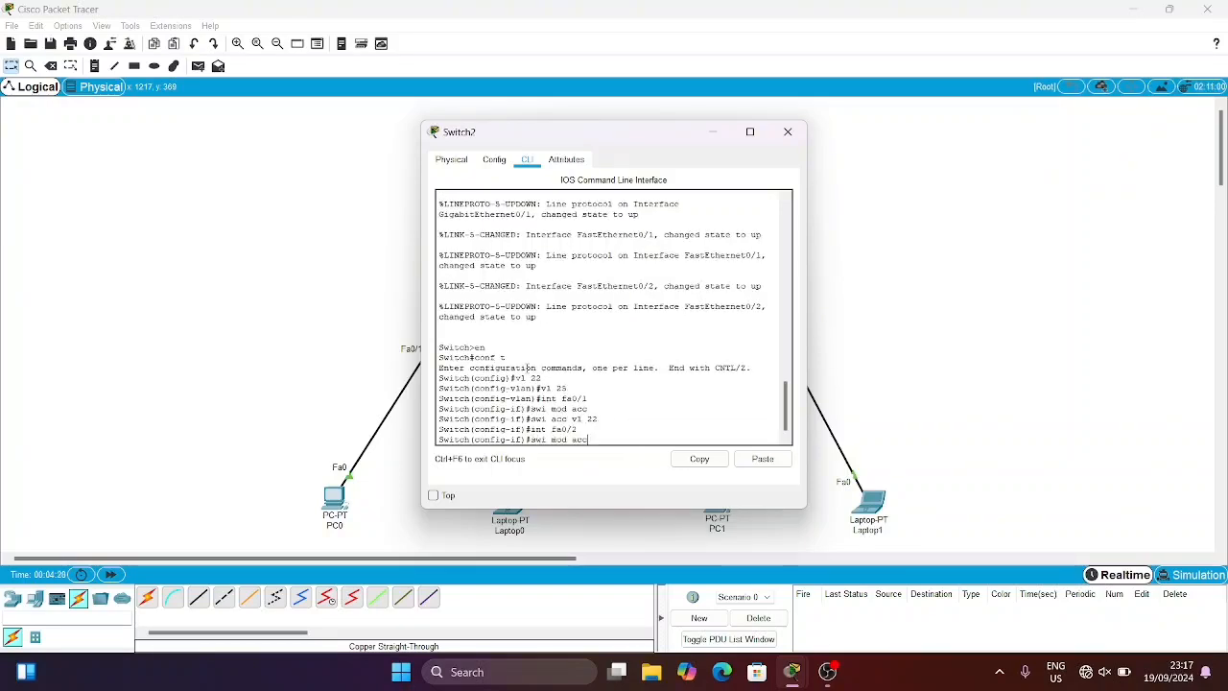
key(Return)
key(Up)
key(Up)
key(Up)
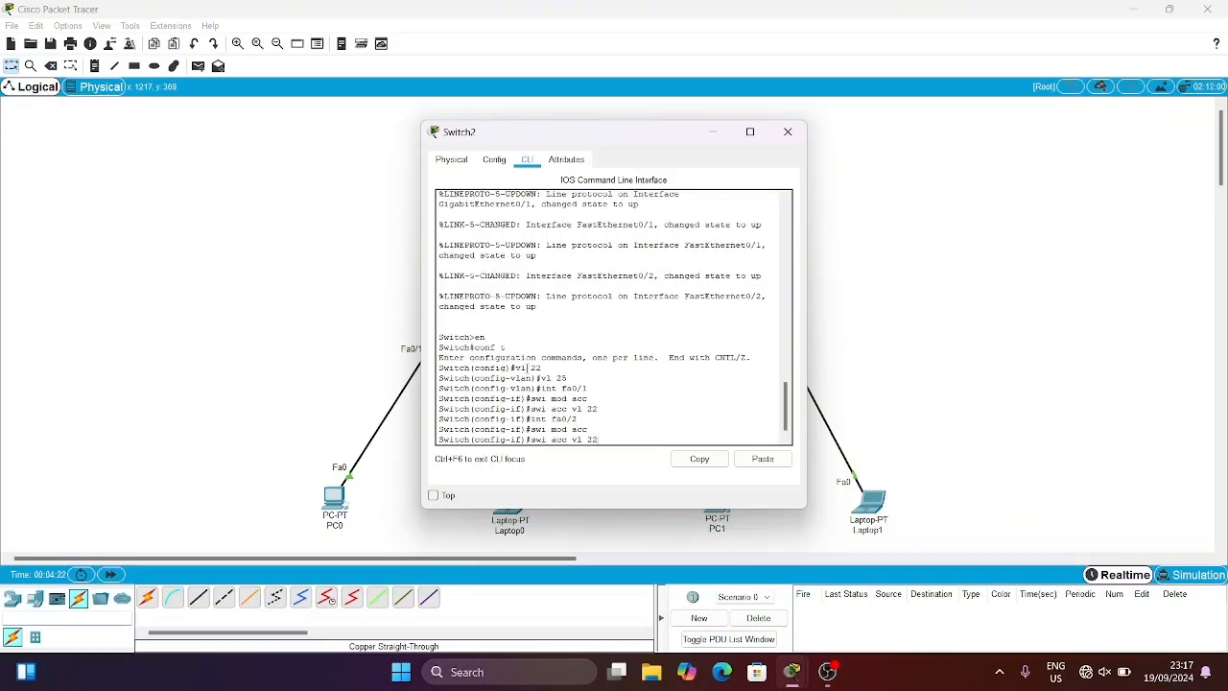
key(BackSpace)
text(5)
key(Return)
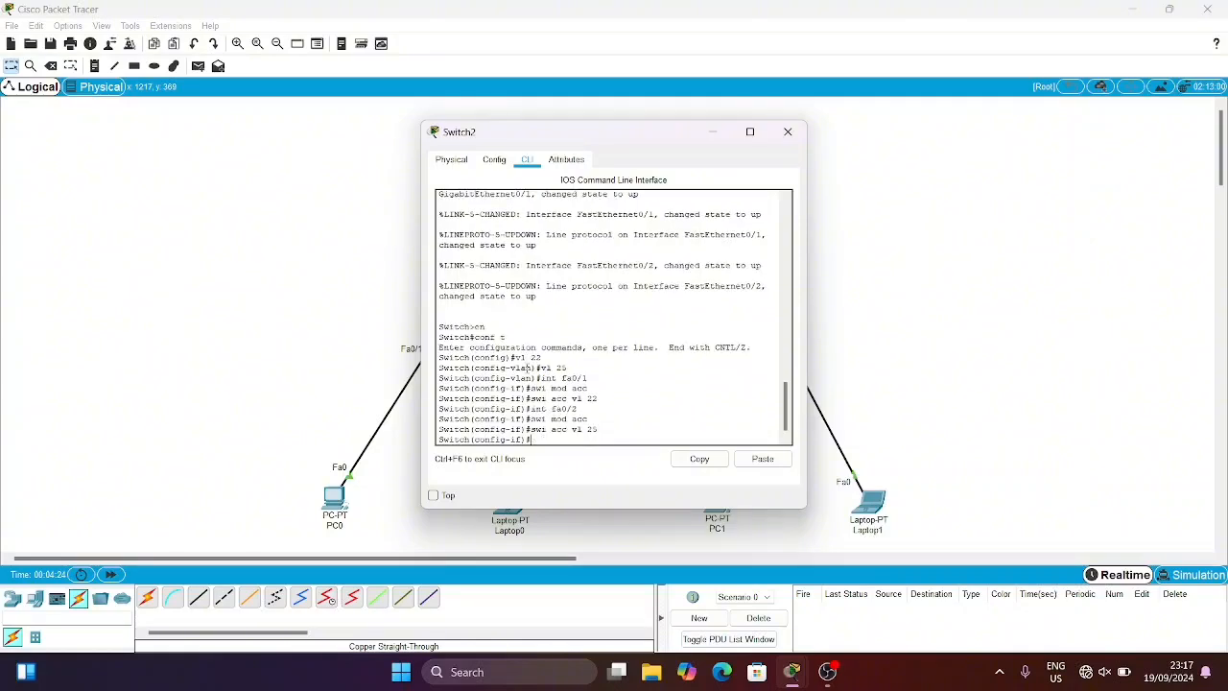
click(788, 131)
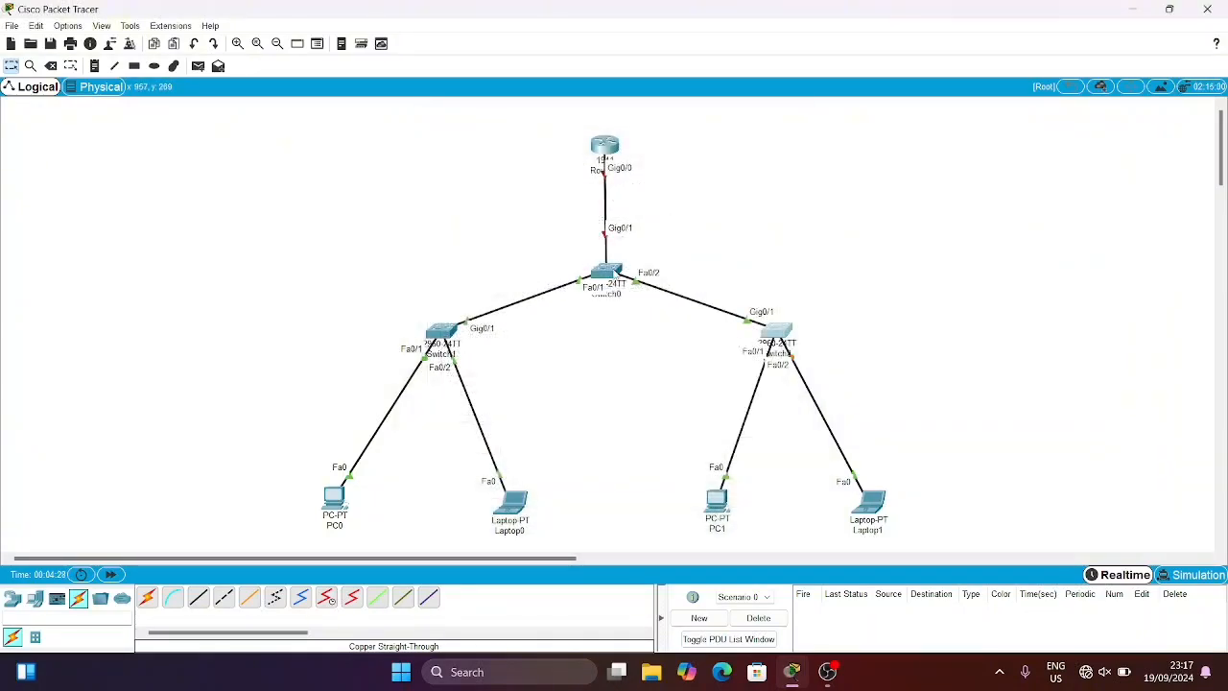
- Open Switch0's command line and enter global configuration mode with en and conf t
click(606, 271)
click(529, 160)
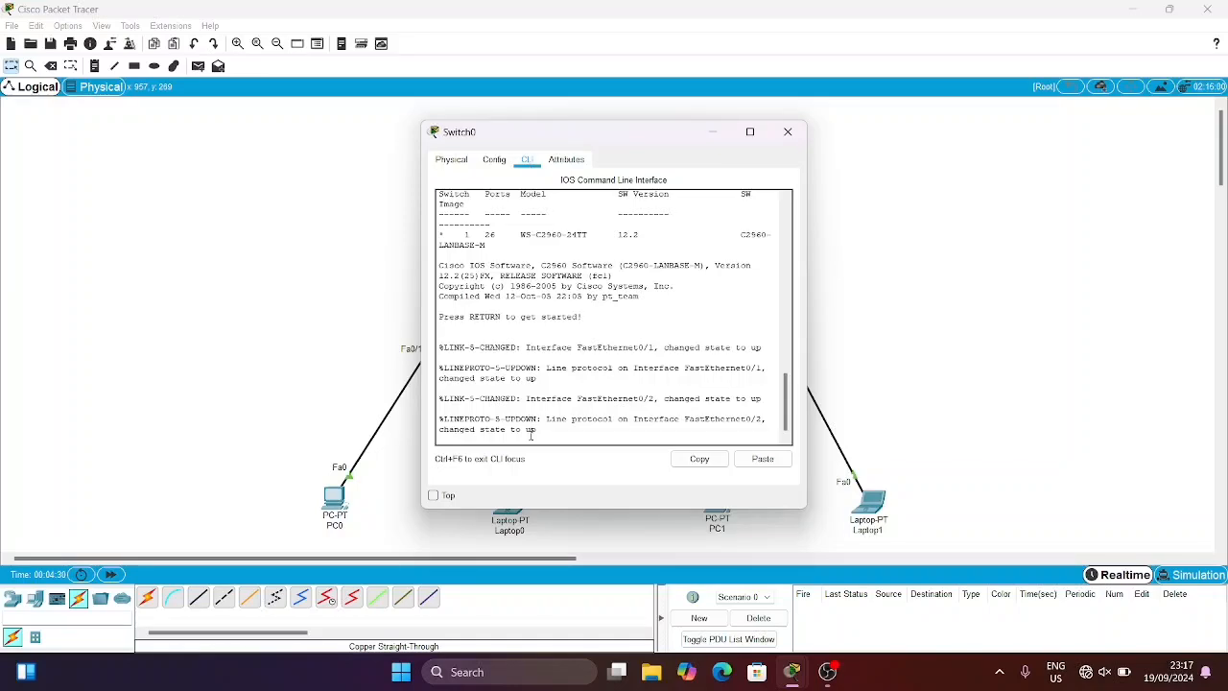
key(Return)
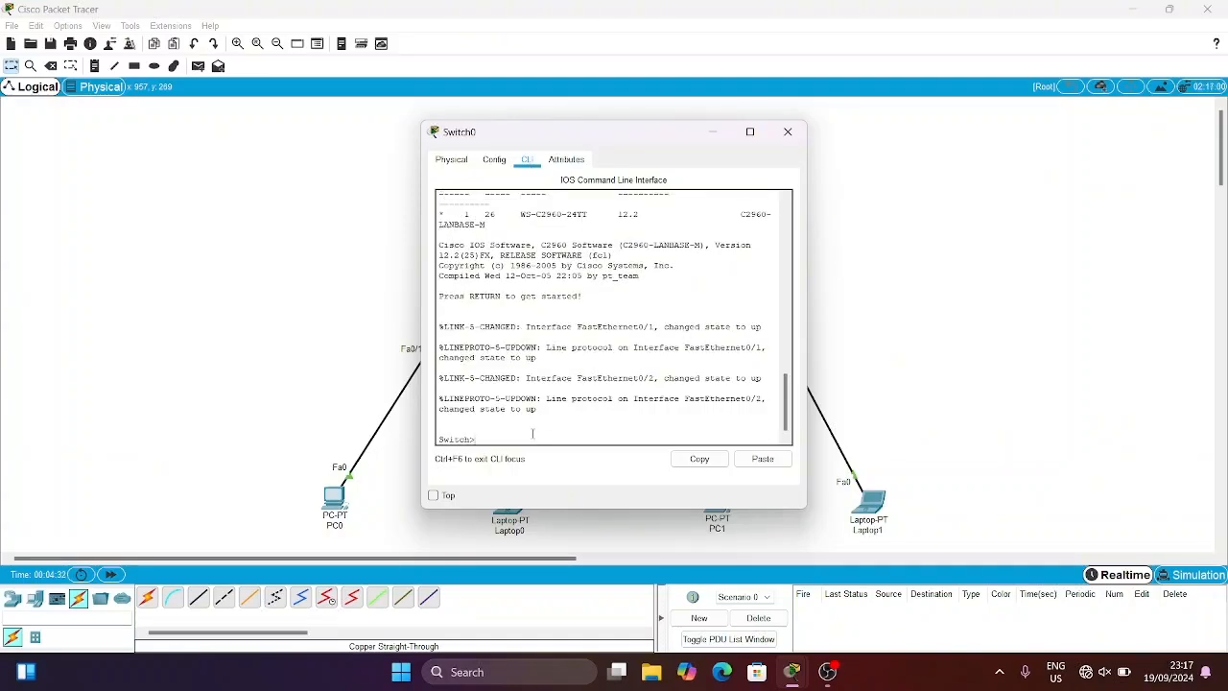
text(en)
key(Return)
text(c)
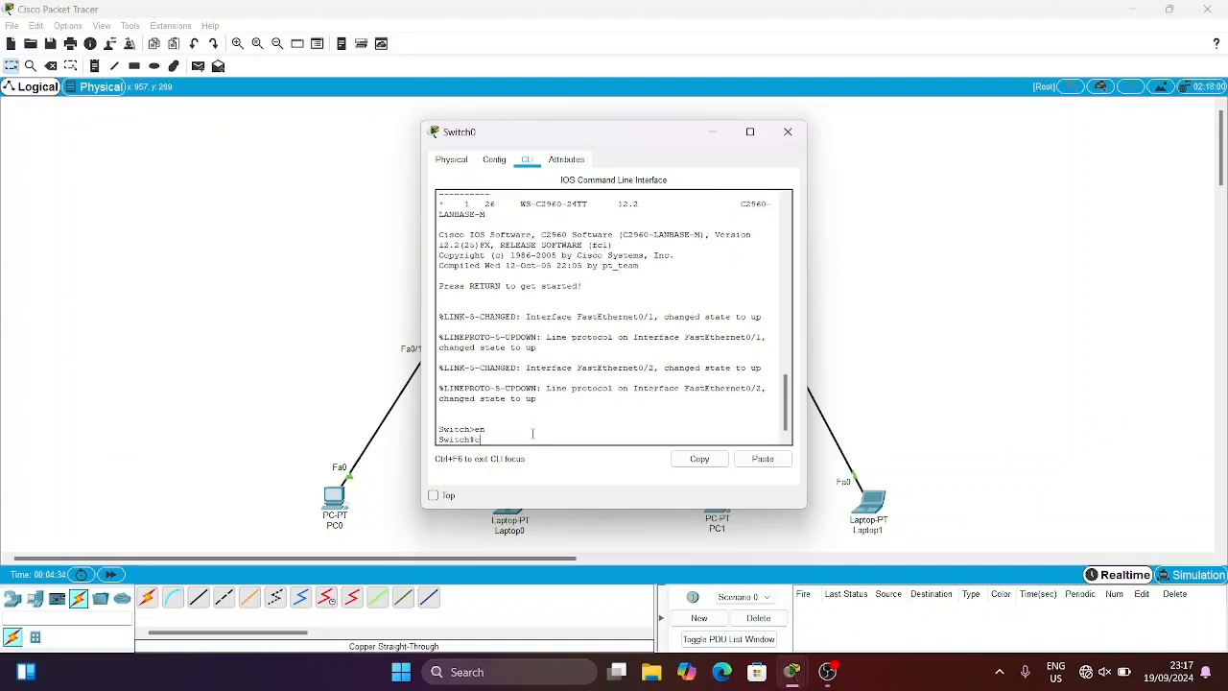
text(onf t)
key(Return)
- Create VLANs 22 and 25 on Switch0
text(v)
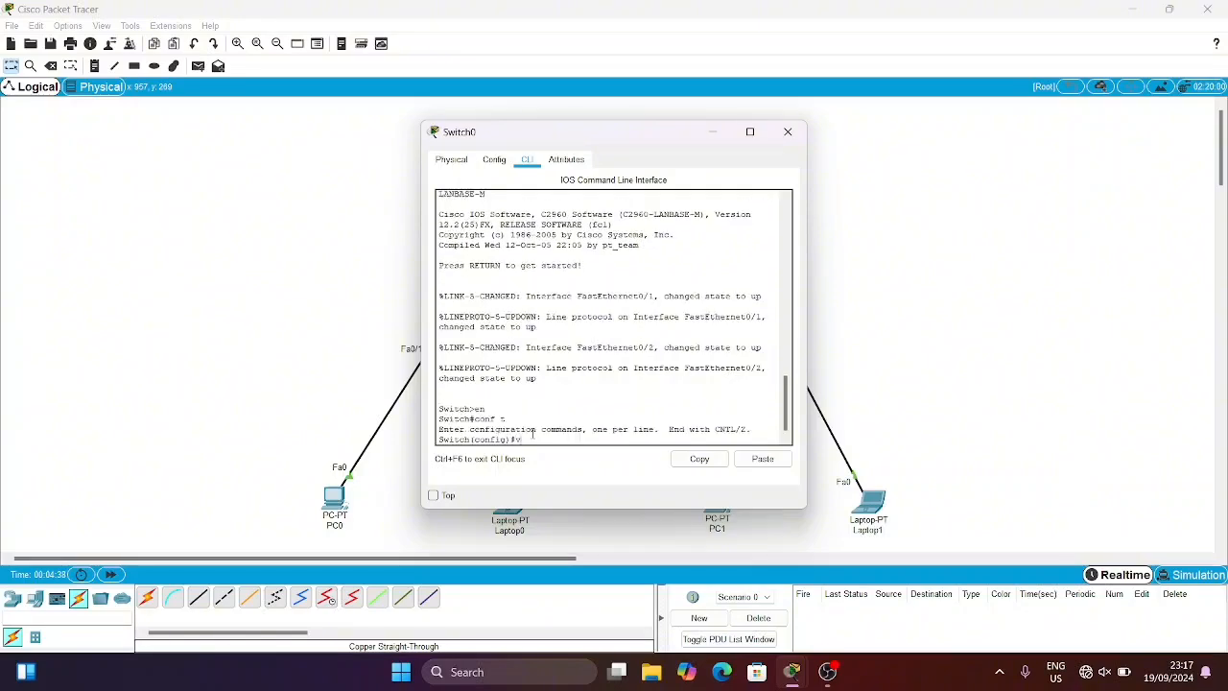
text(l 22)
key(Return)
key(Up)
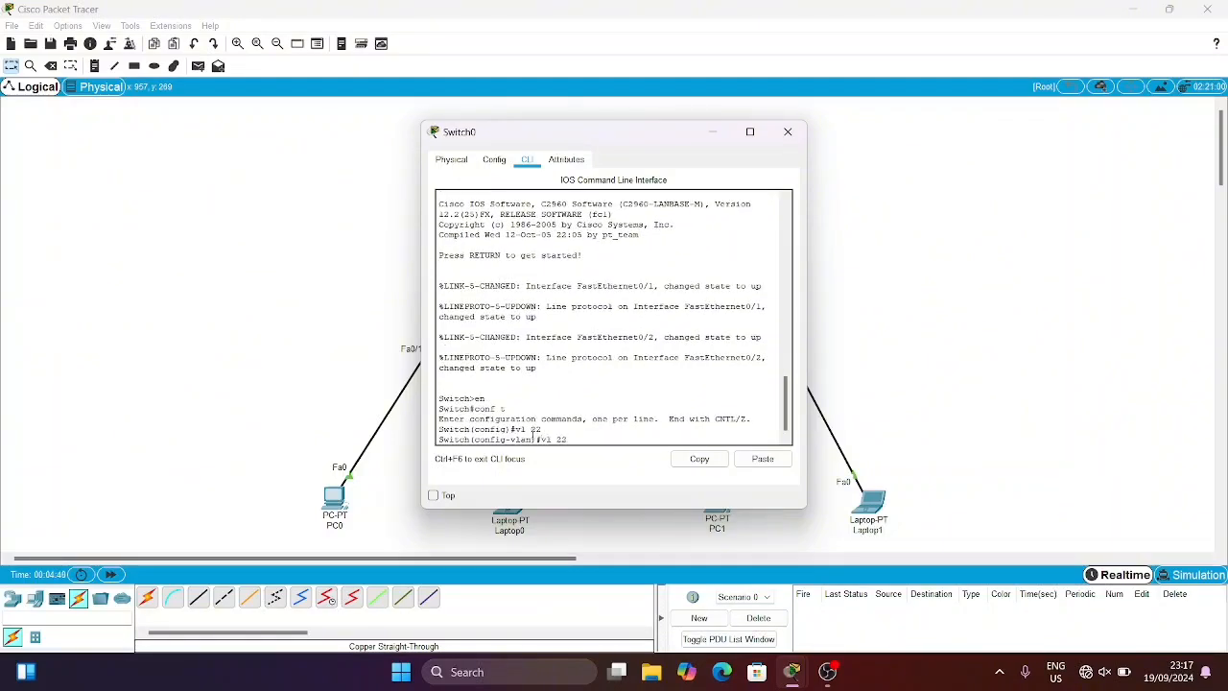
key(BackSpace)
text(5)
key(Return)
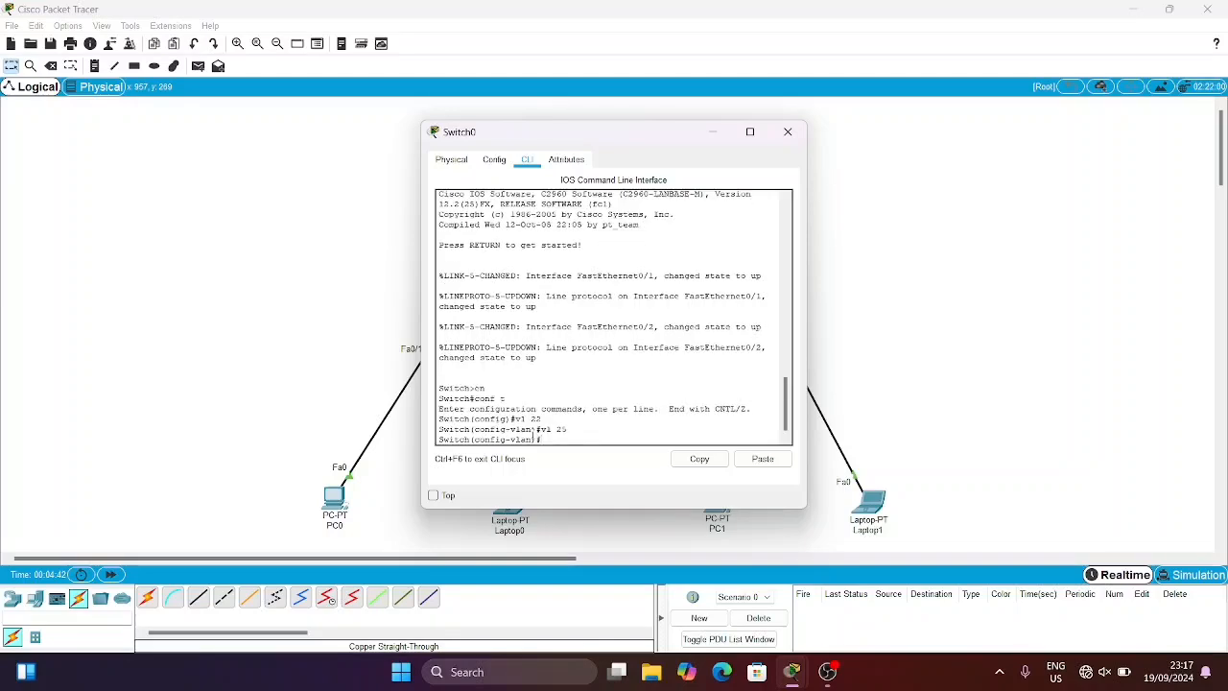
- Set Switch0's interface range fa0/1-2 to trunk mode, and close the switch's window
text(int ra fa0/1-2)
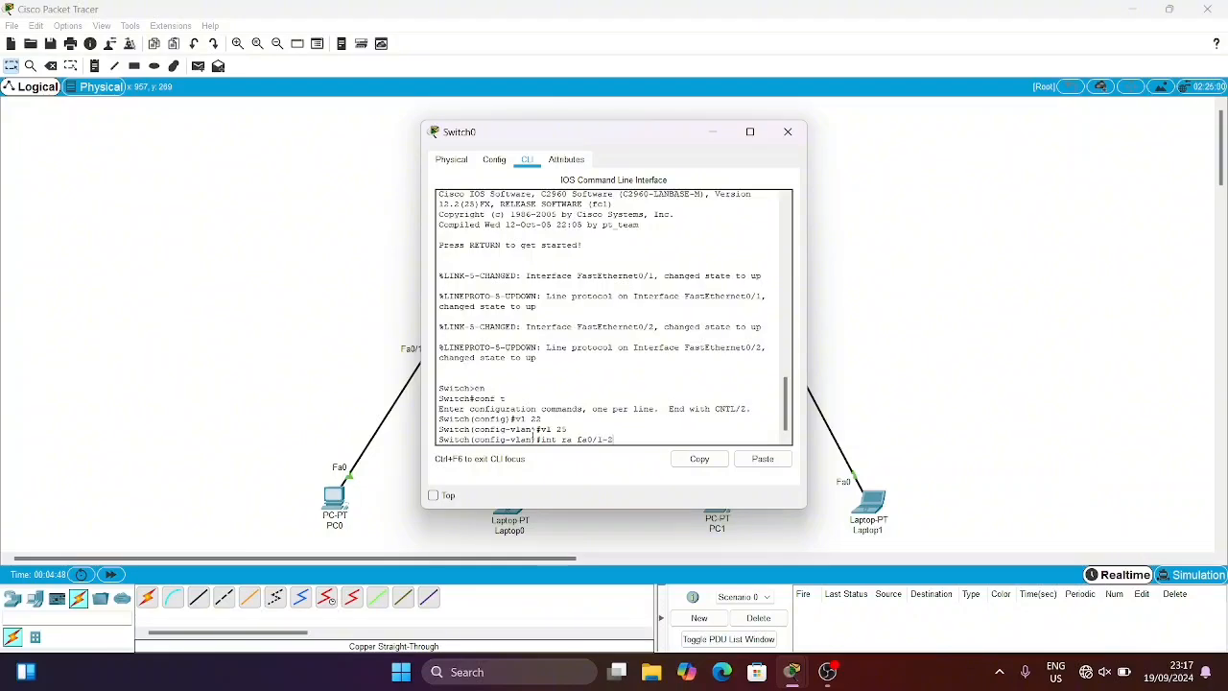
key(Return)
text(s)
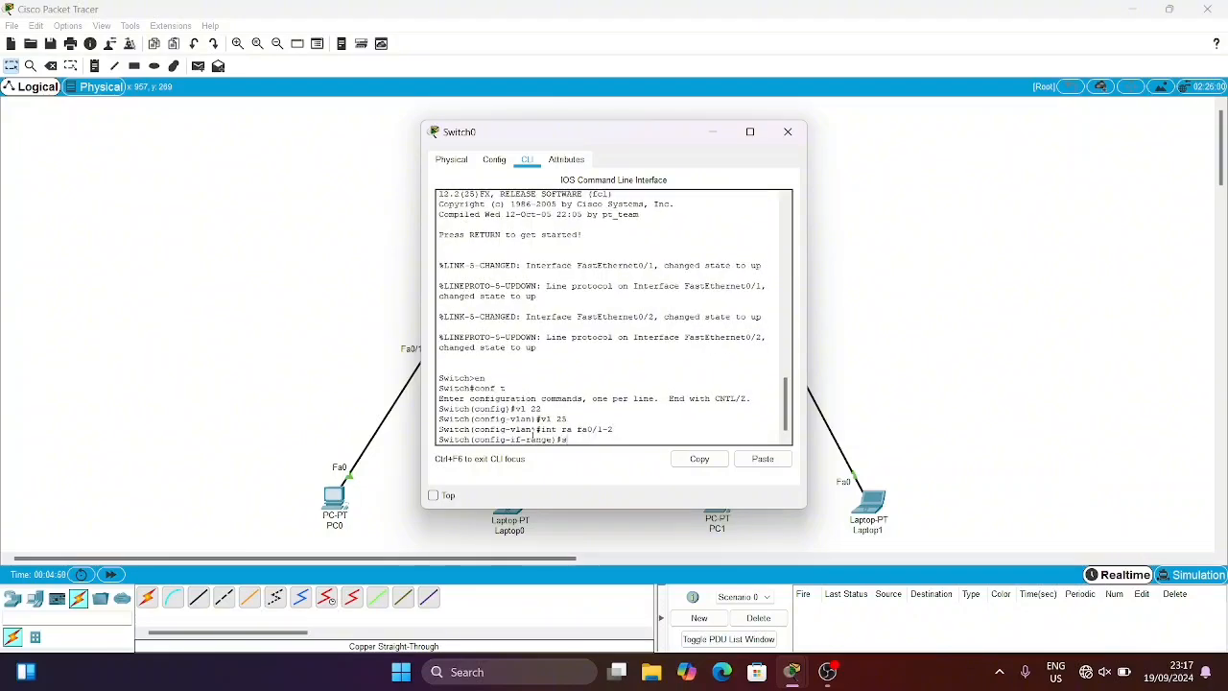
text(wi mod)
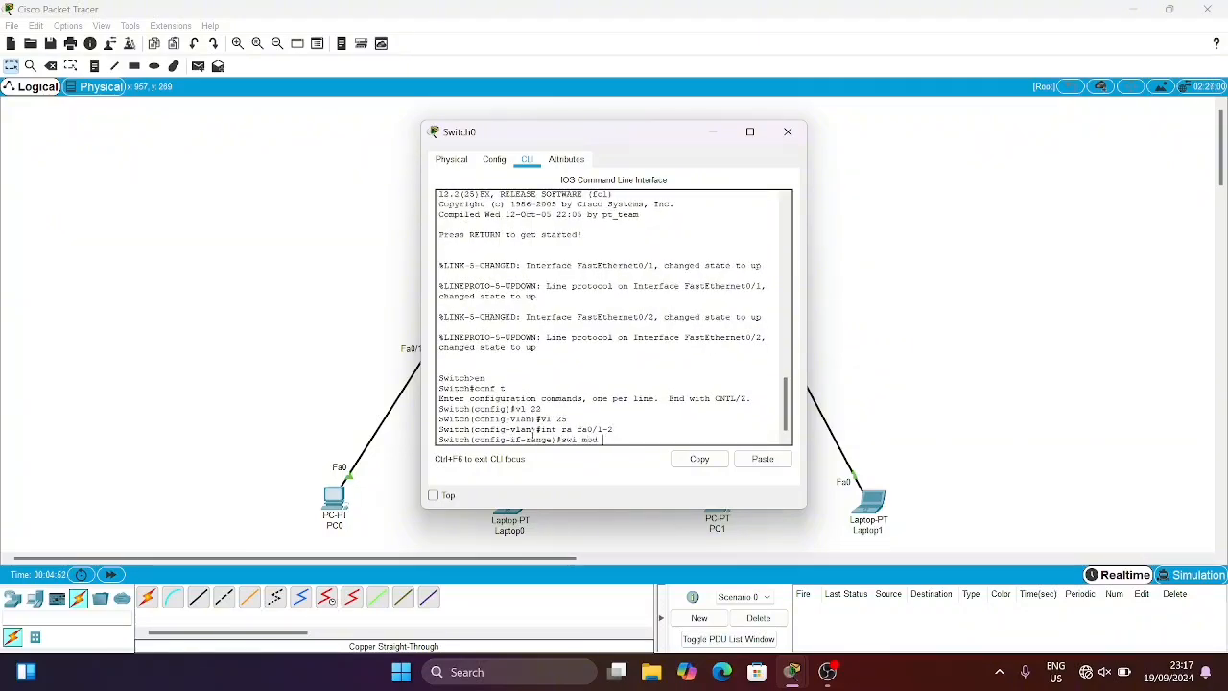
text( trunk)
key(Return)
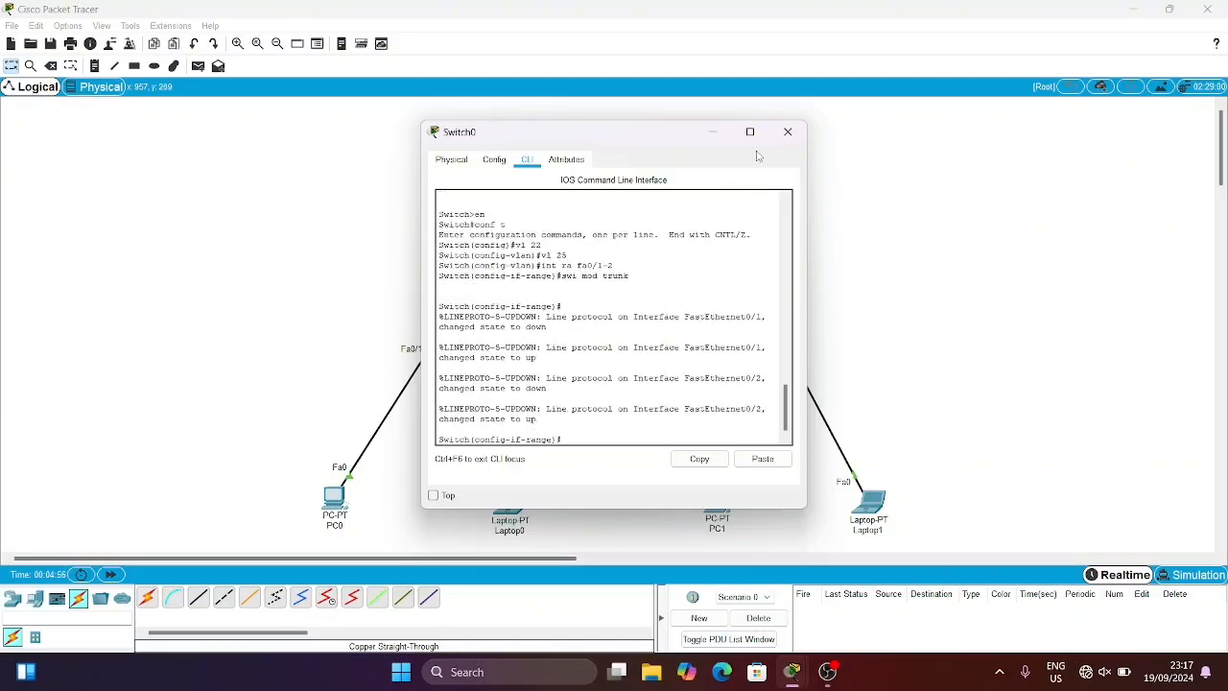
click(788, 131)
- Open Router0's command line, answer no to the initial configuration dialog, and enter global configuration mode with en and conf t
click(603, 153)
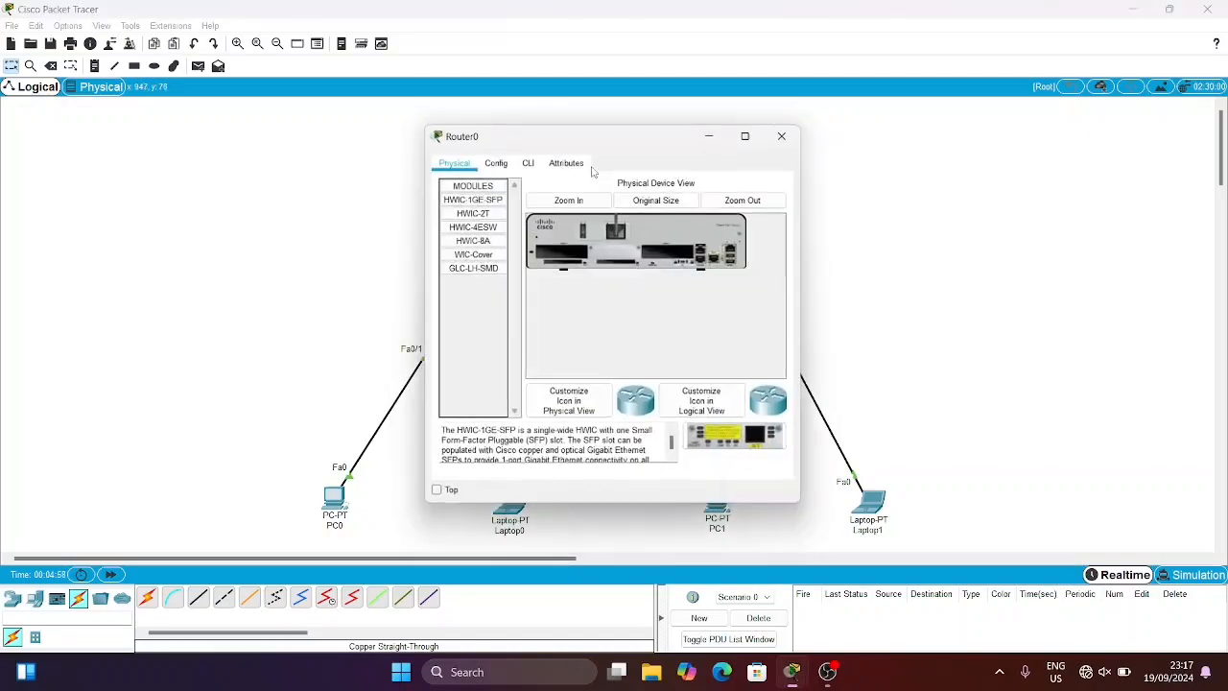
click(526, 159)
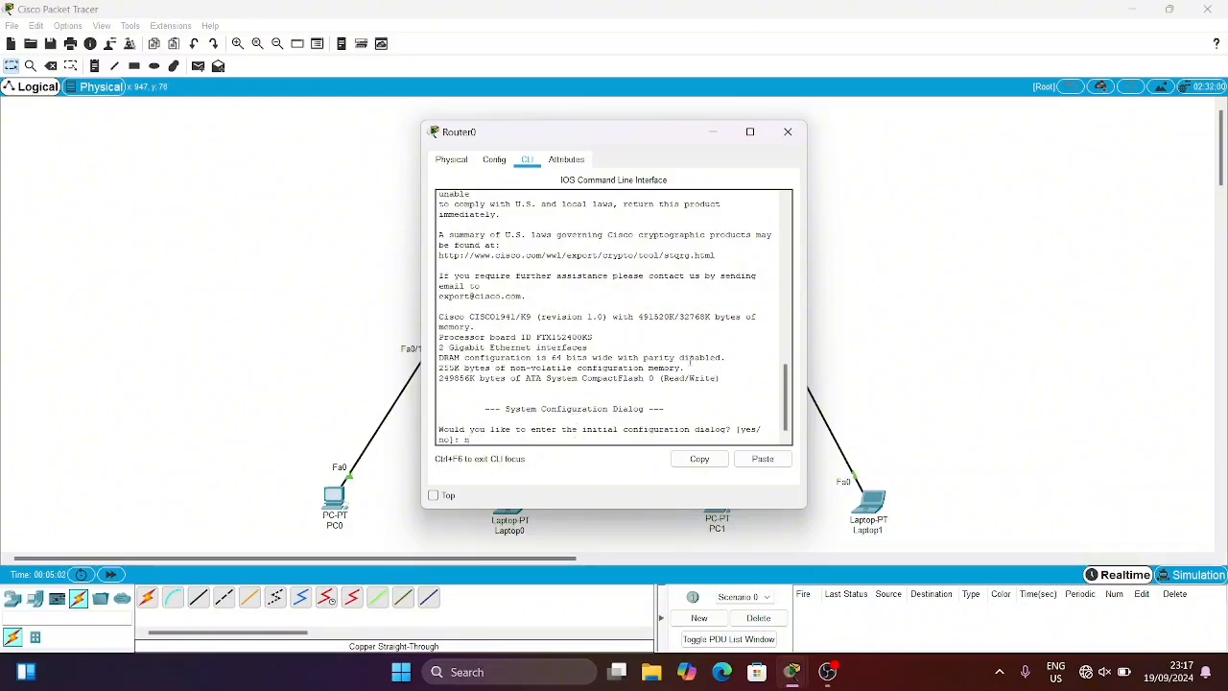
key(Return)
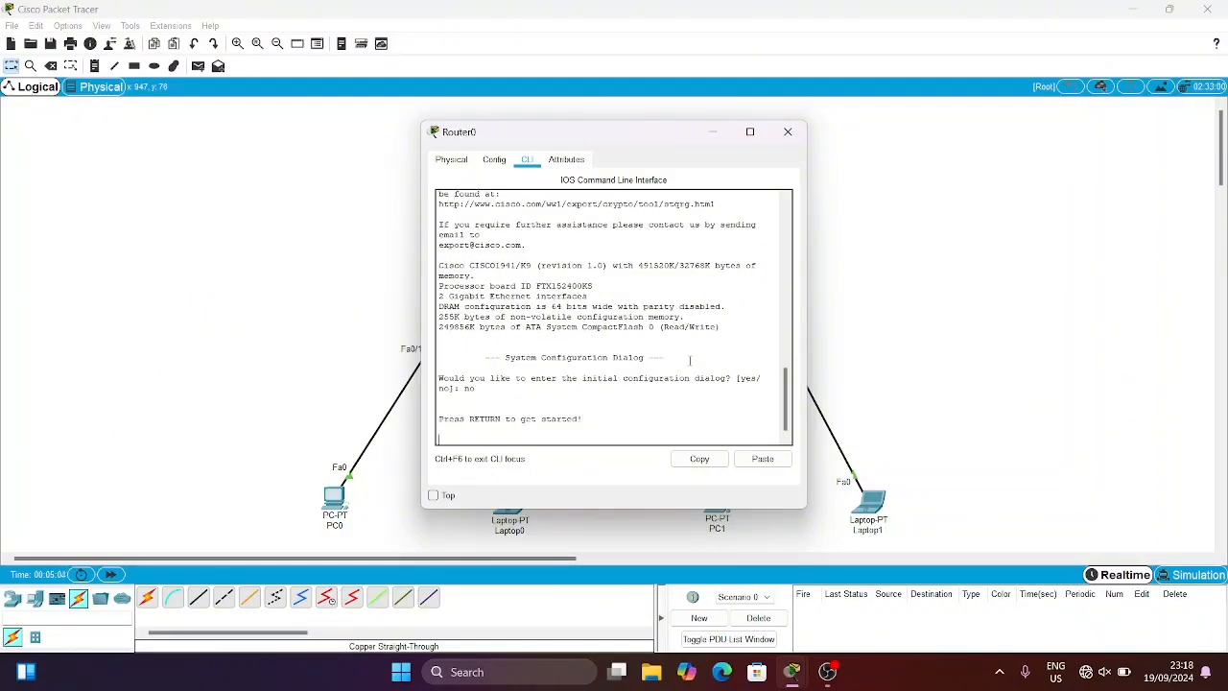
key(Return)
text(er>e)
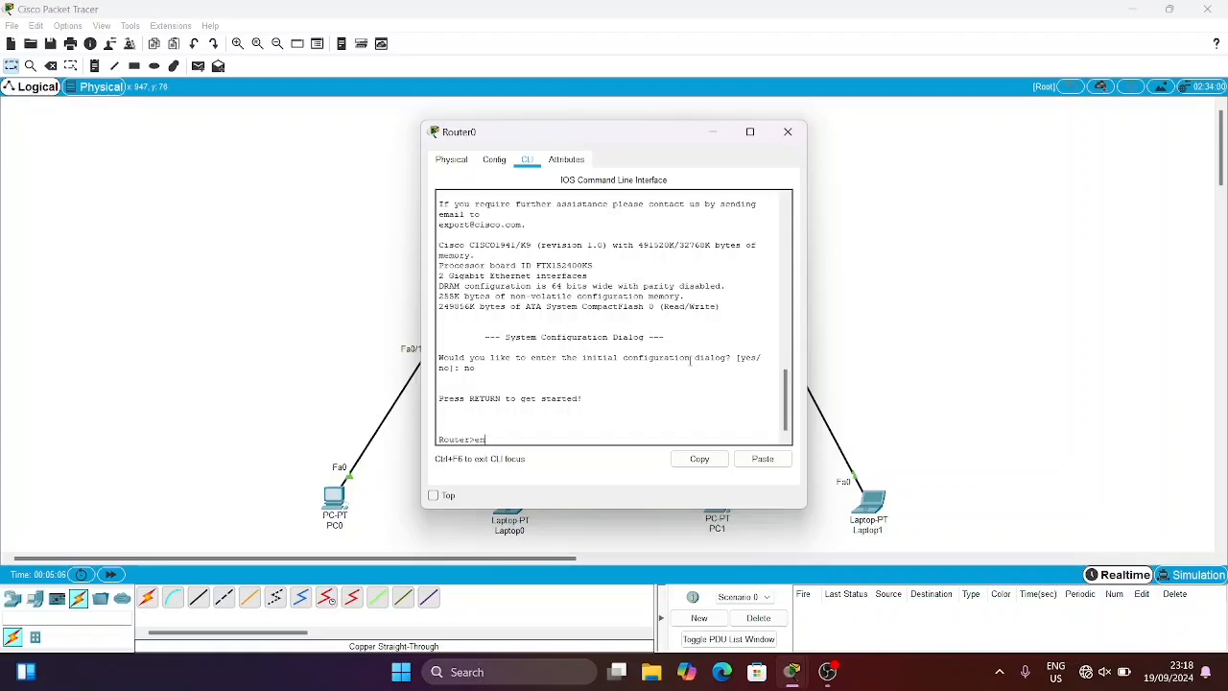
text(n)
key(Return)
text(co)
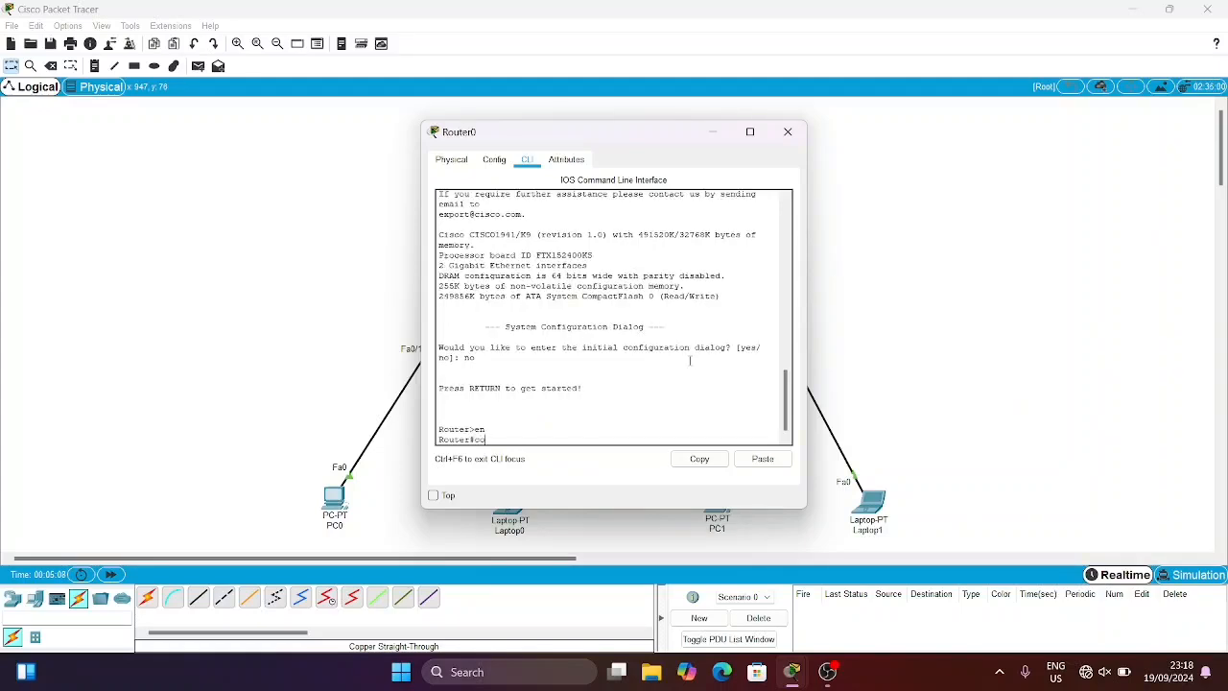
text(nf t)
key(Return)
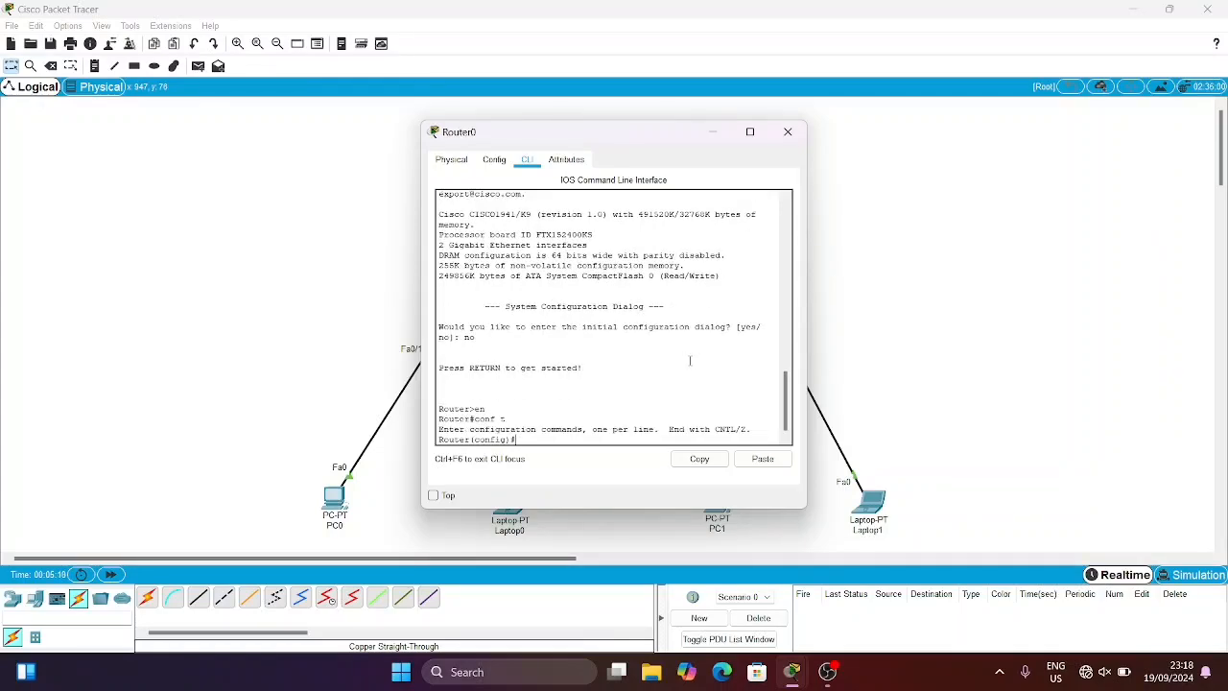
- Create subinterface gig0/0.22 on Router0 and set its encapsulation to dot1Q 22
text(int gig0/0.22)
key(Return)
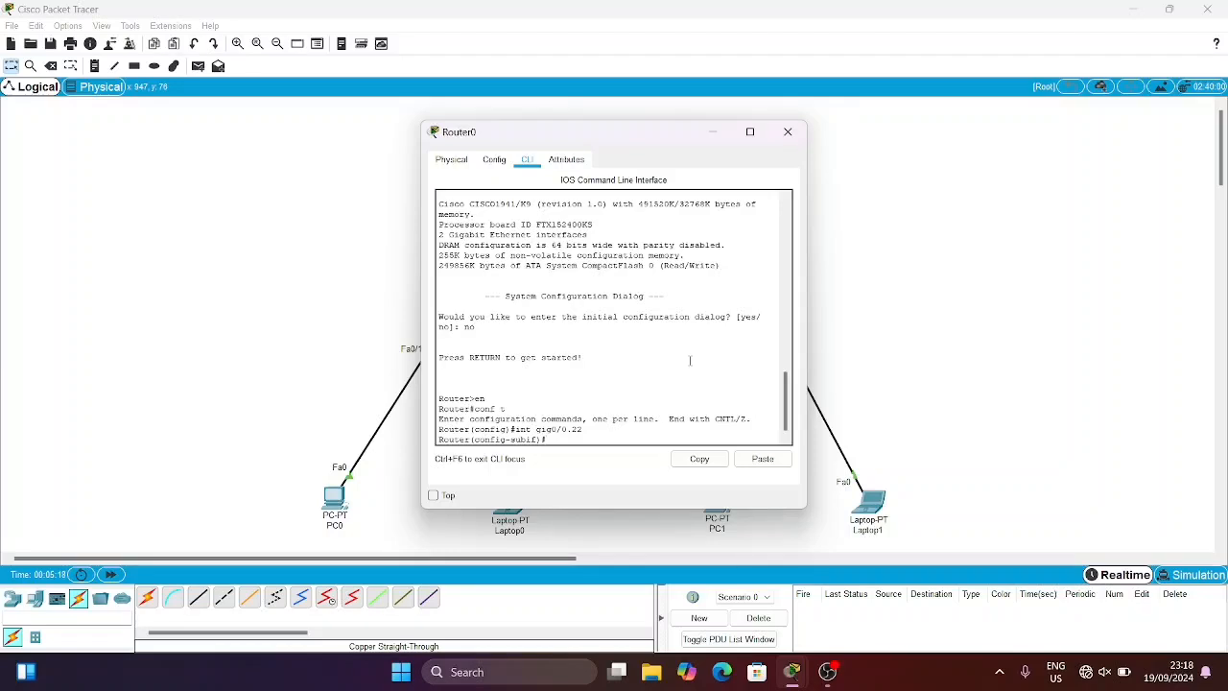
text(enca)
key(Tab)
text(d)
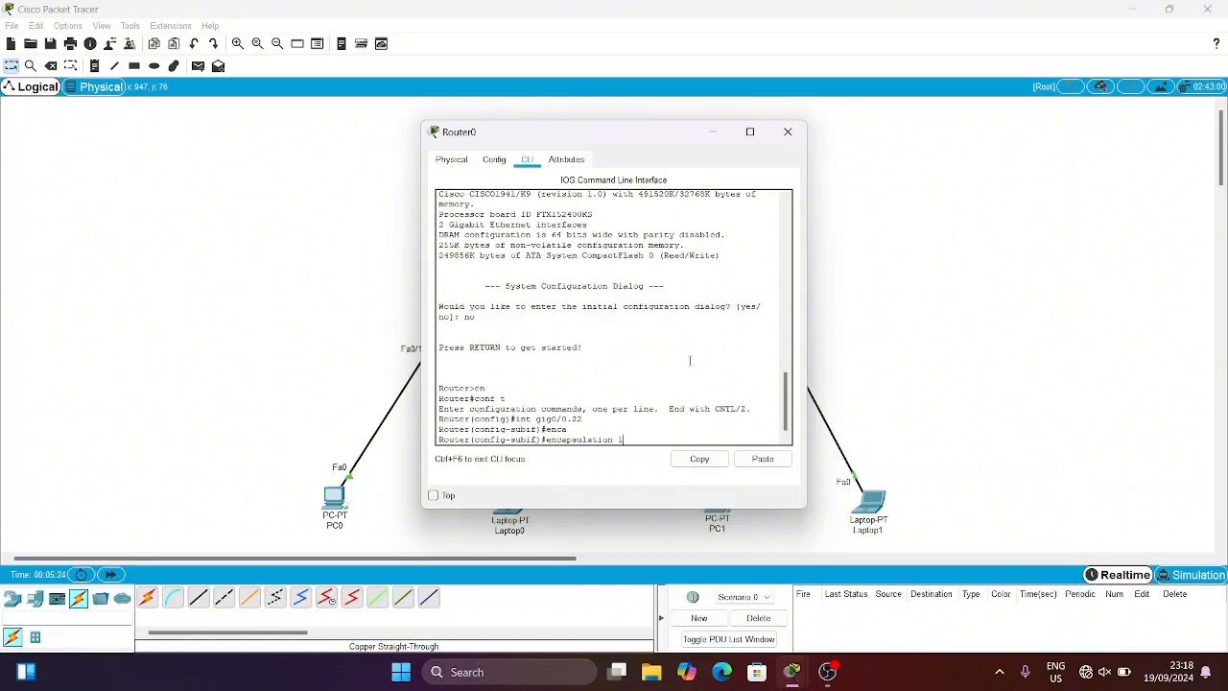
text(dot1)
key(Caps_Lock)
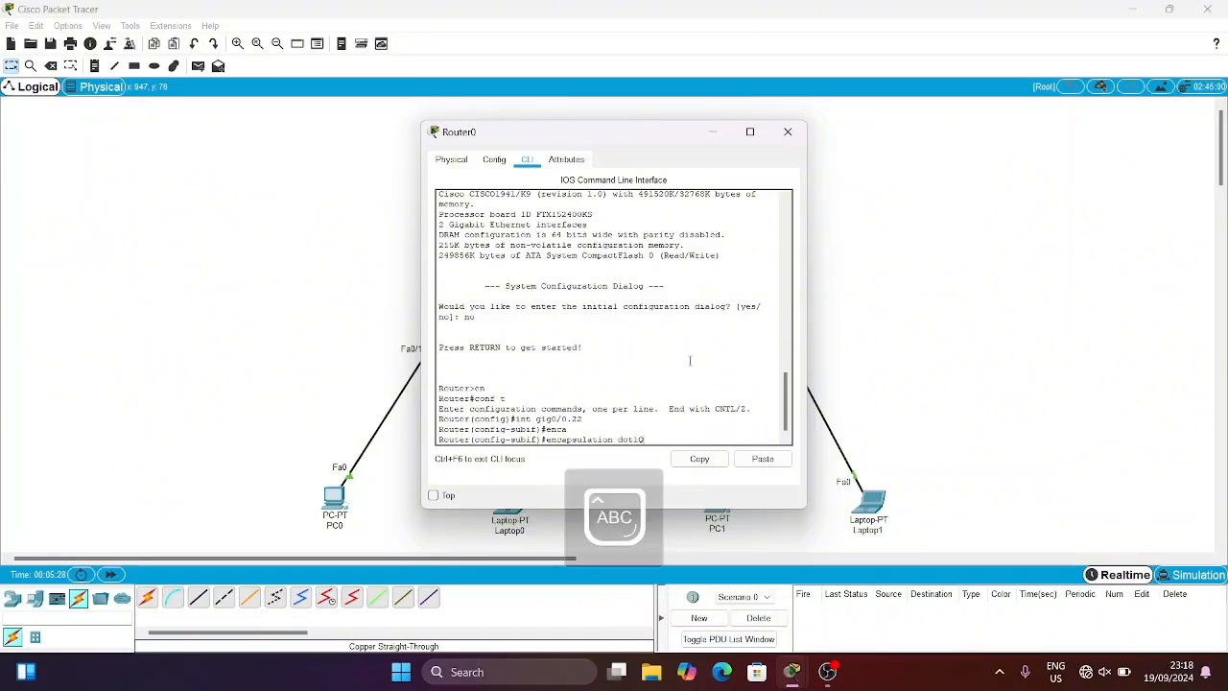
text(Q)
key(Caps_Lock)
text(22)
key(Return)
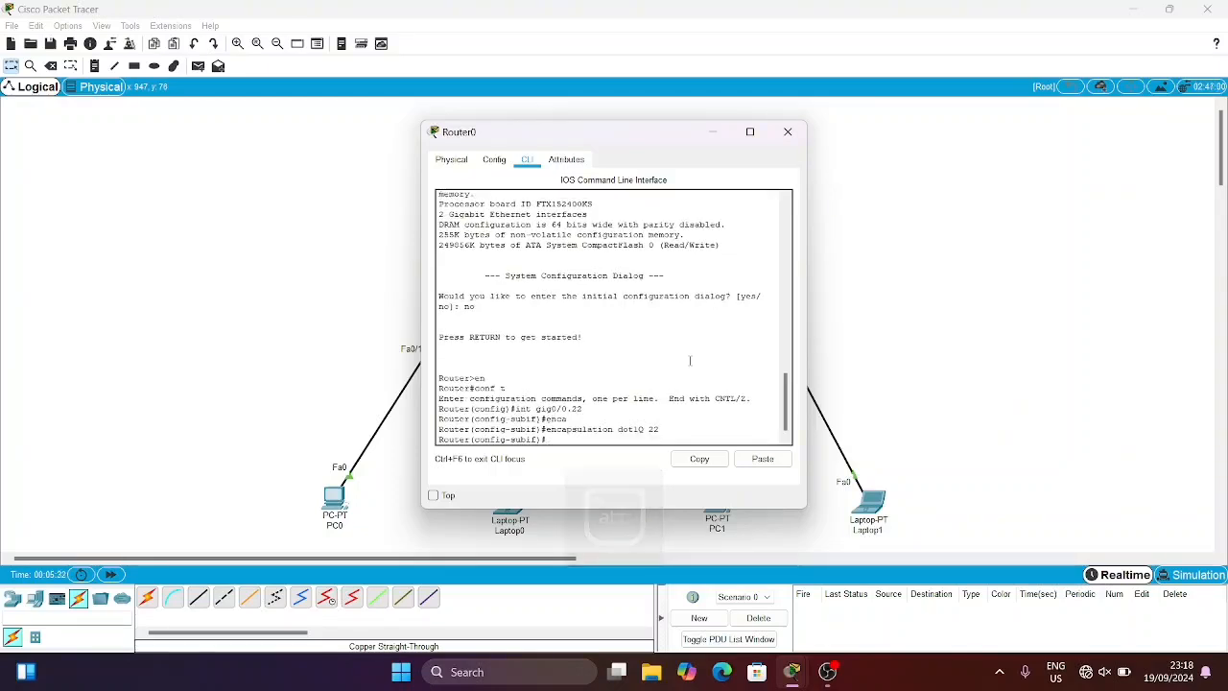
- Assign IP address 192.168.22.10 with mask 255.255.255.0 to the VLAN 22 subinterface
key(Up)
key(Down)
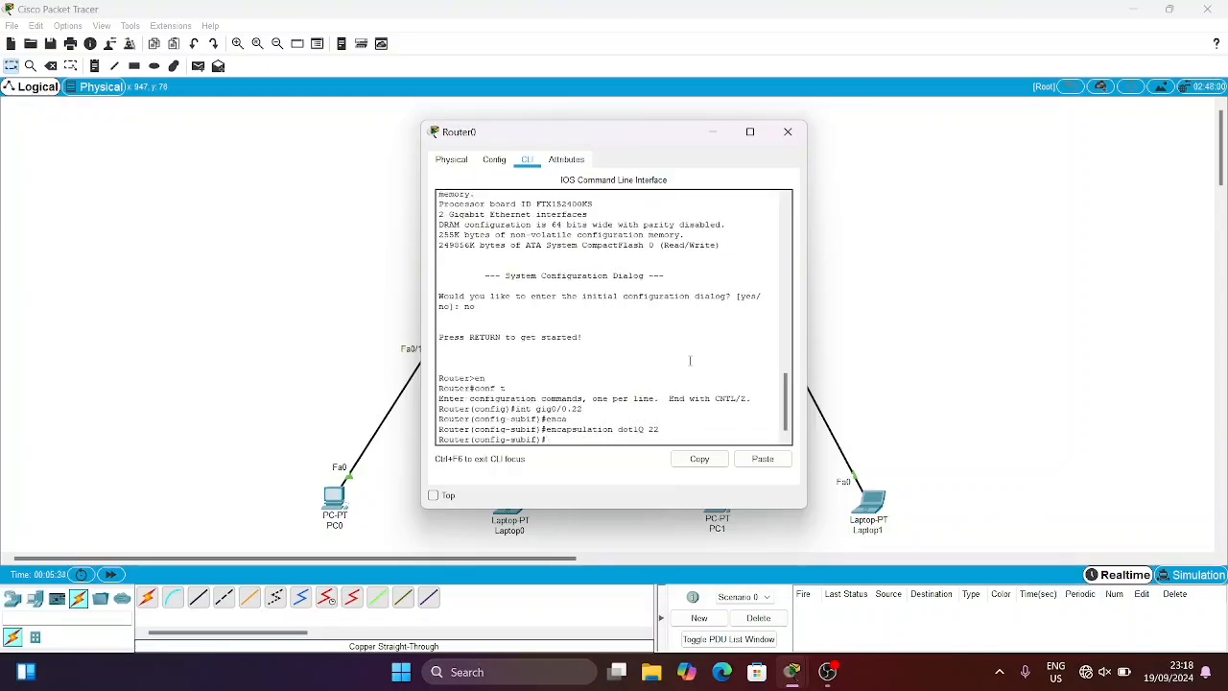
text(i)
text(p address 192.168.22.1)
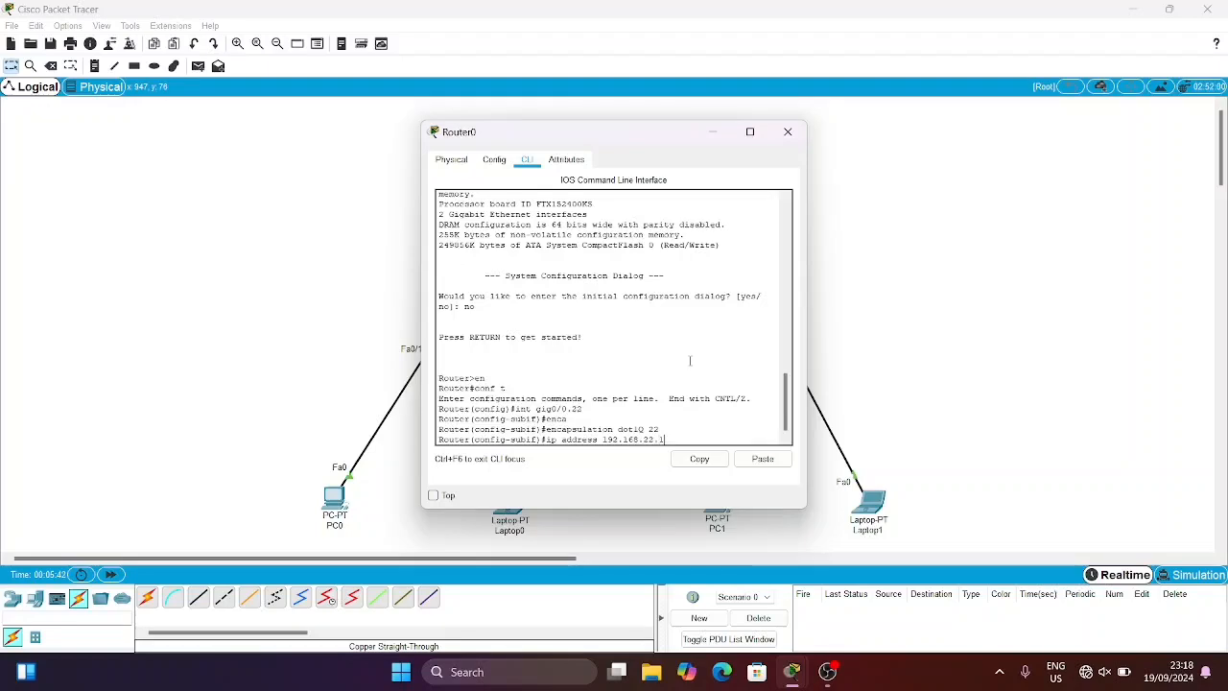
text(0 2)
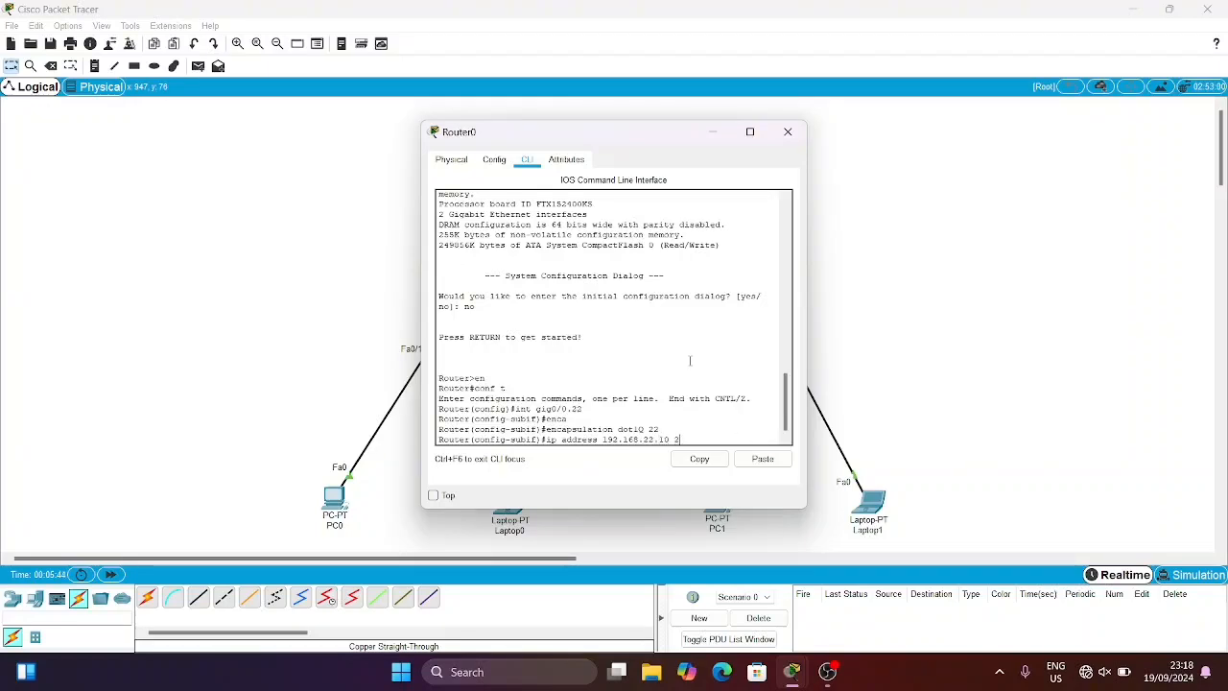
text(55.255.255.0)
key(Return)
- Create subinterface gig0/0.25 on Router0 and set its encapsulation to dot1Q 25
key(Up)
key(Up)
key(Up)
key(Up)
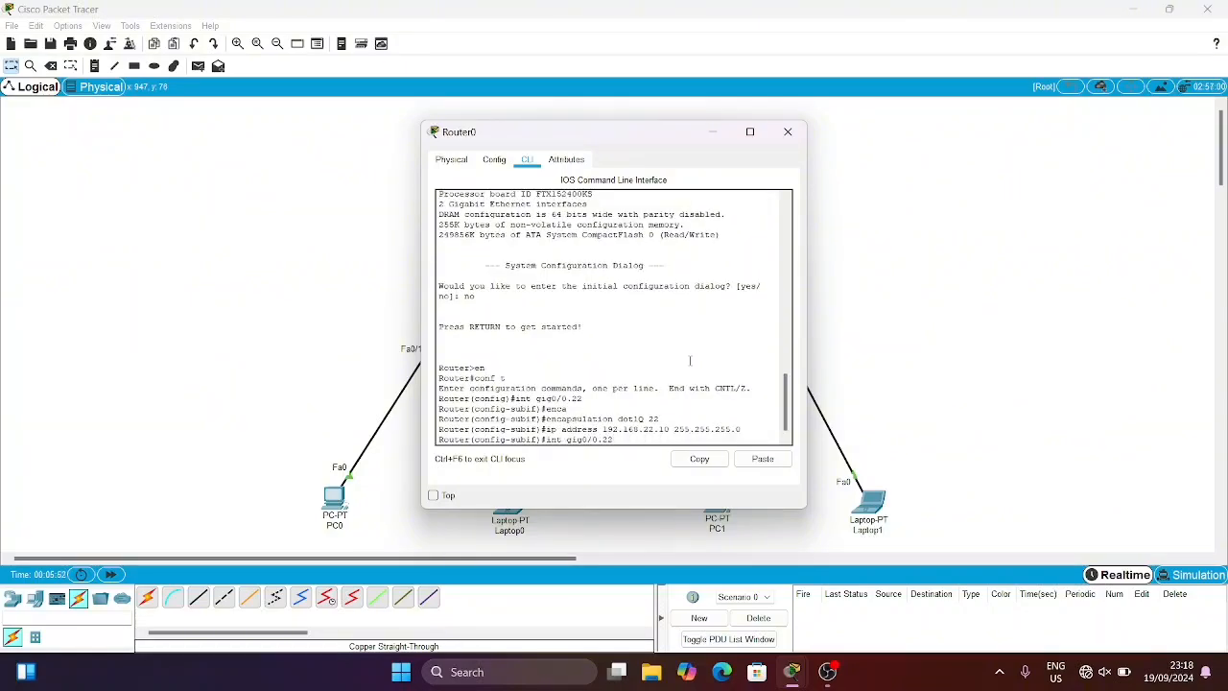
text(5)
key(Return)
key(Up)
key(Up)
key(Up)
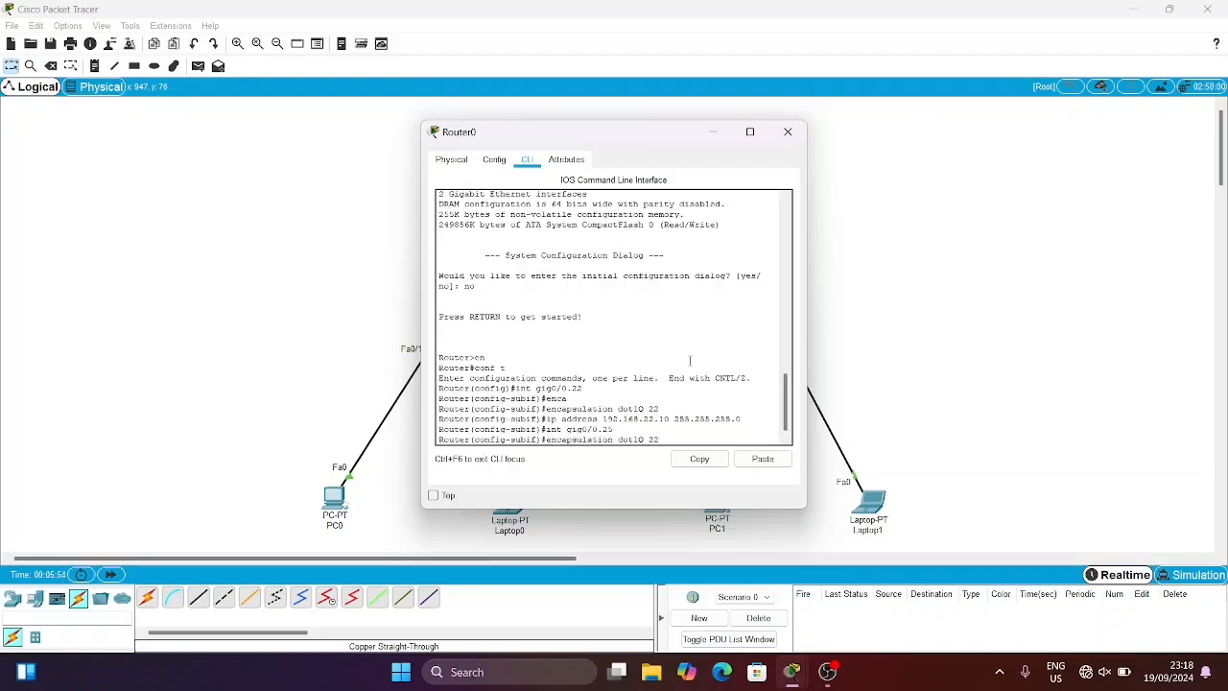
key(BackSpace)
text(5)
key(Return)
- Assign IP address 192.168.25.10 with mask 255.255.255.0 to the VLAN 25 subinterface
key(Up)
key(Up)
key(Up)
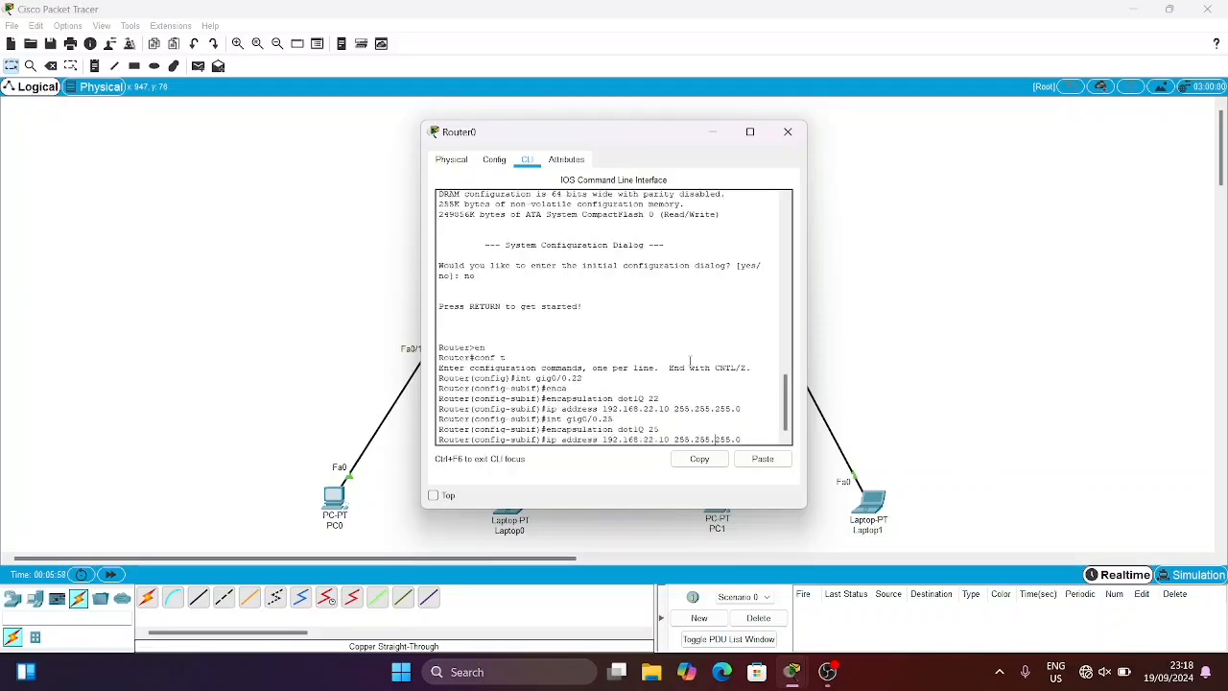
key(BackSpace)
text(5)
key(Return)
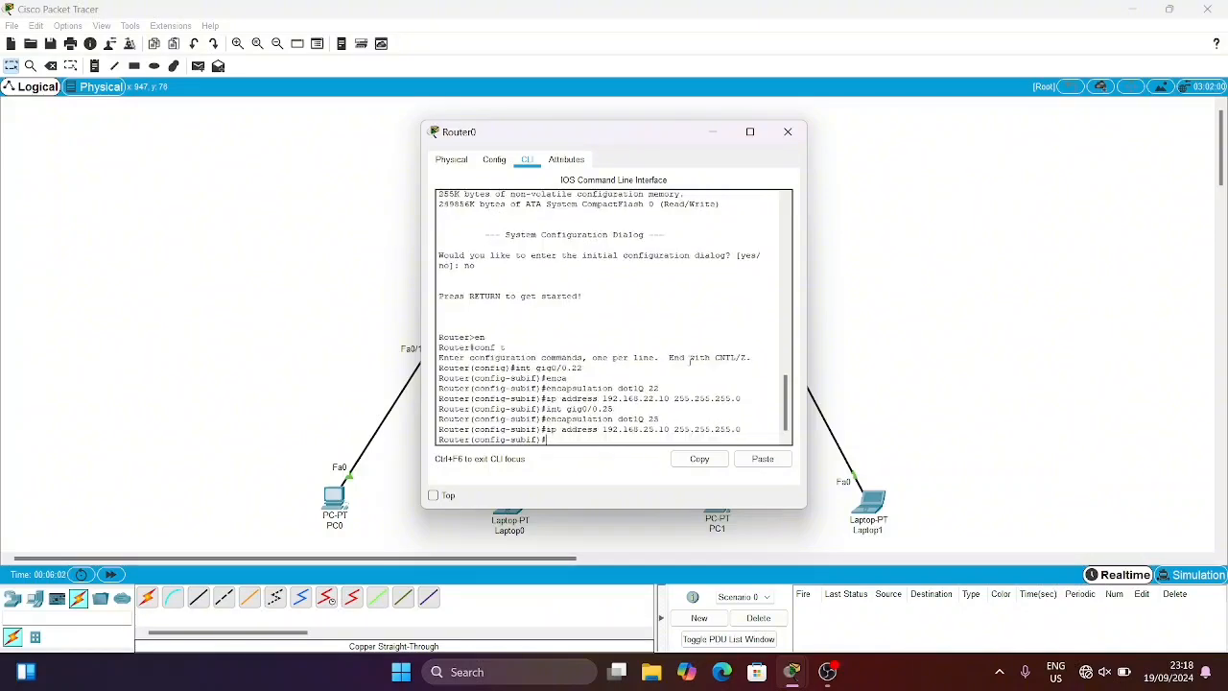
- Enable Router0's physical interface gig0/0 with no shut, and close the router's window
key(Up)
key(Up)
key(Up)
key(BackSpace)
key(BackSpace)
key(Return)
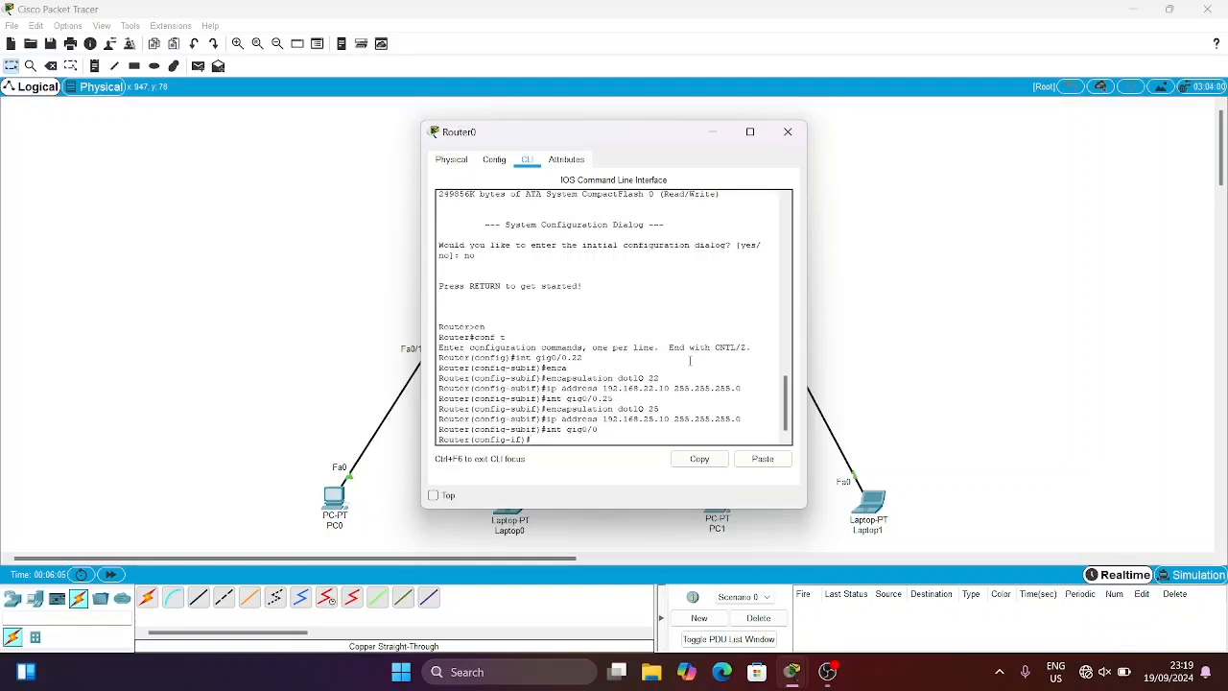
text(no shut)
key(Return)
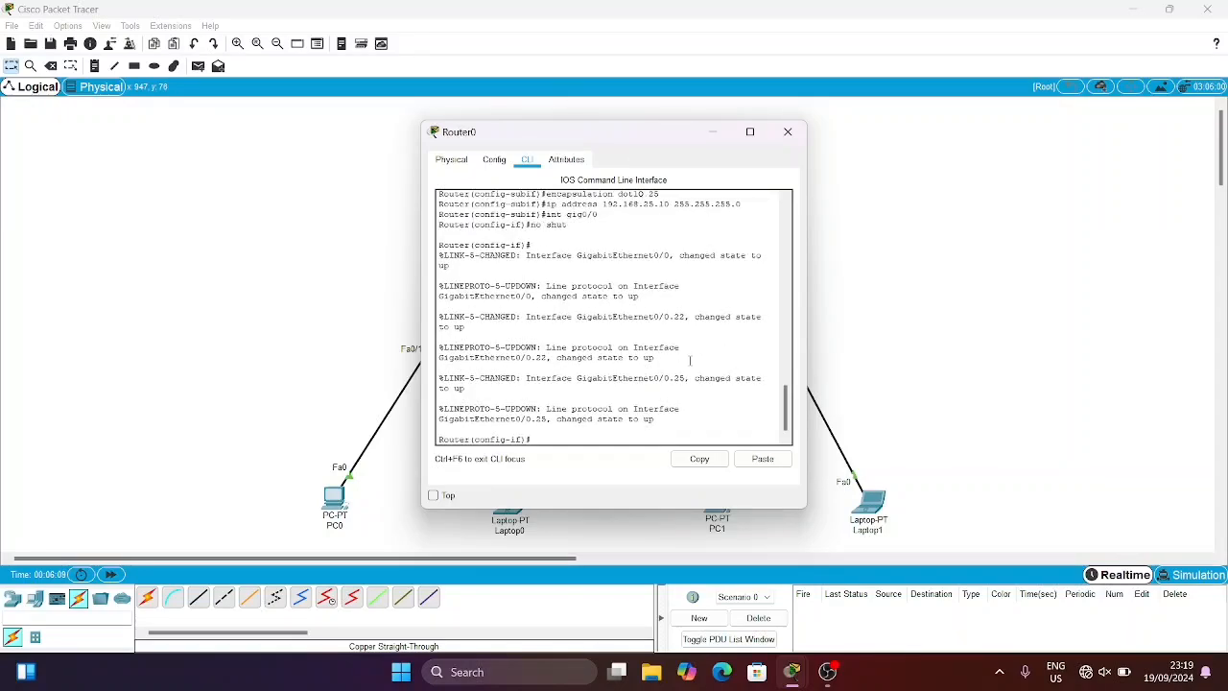
click(787, 131)
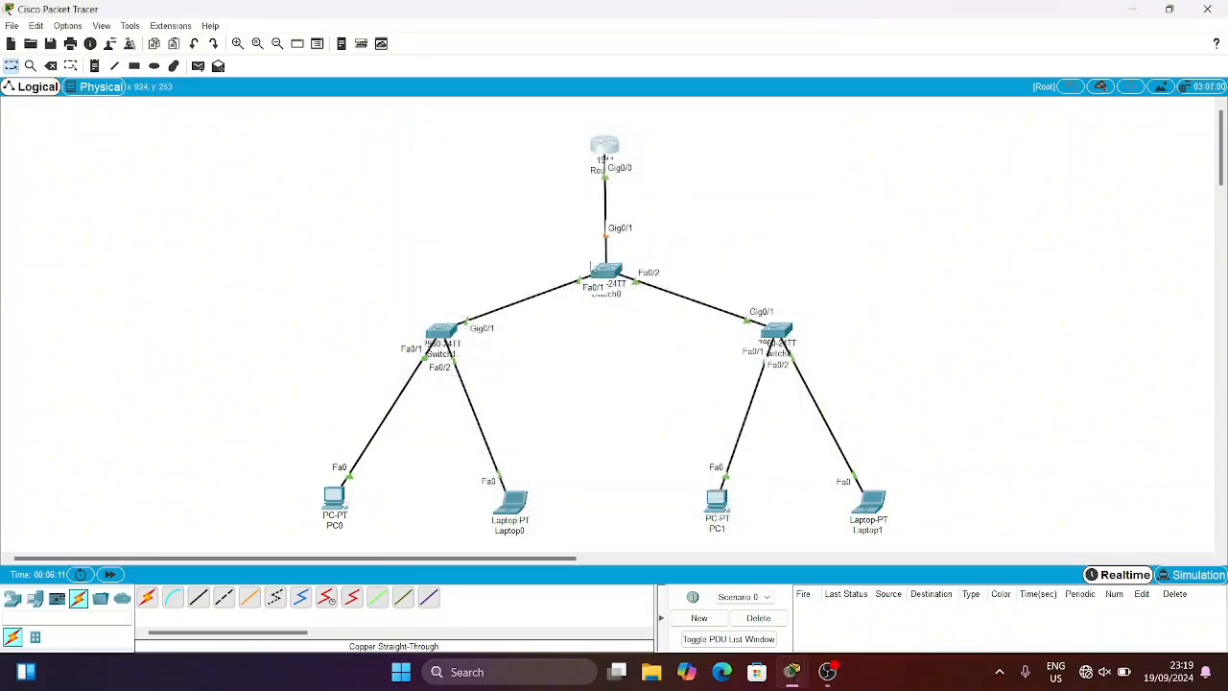
- Set Switch0's interface gig0/1 to trunk mode, and close the switch's window
click(608, 274)
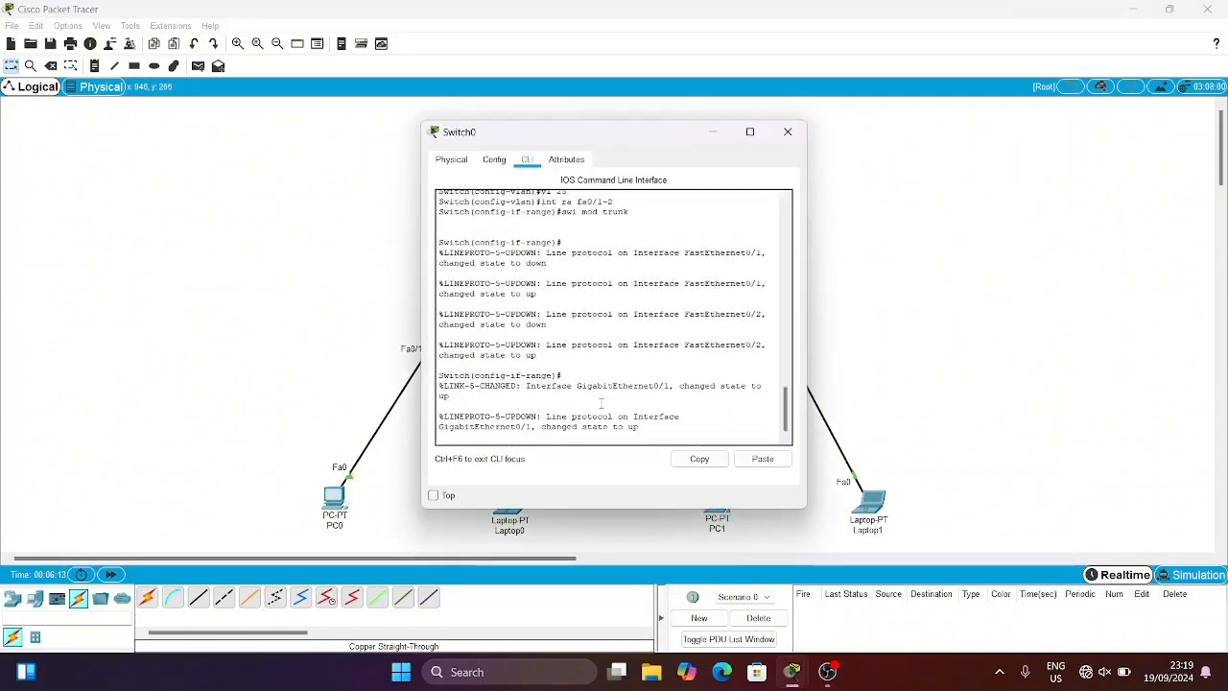
key(Return)
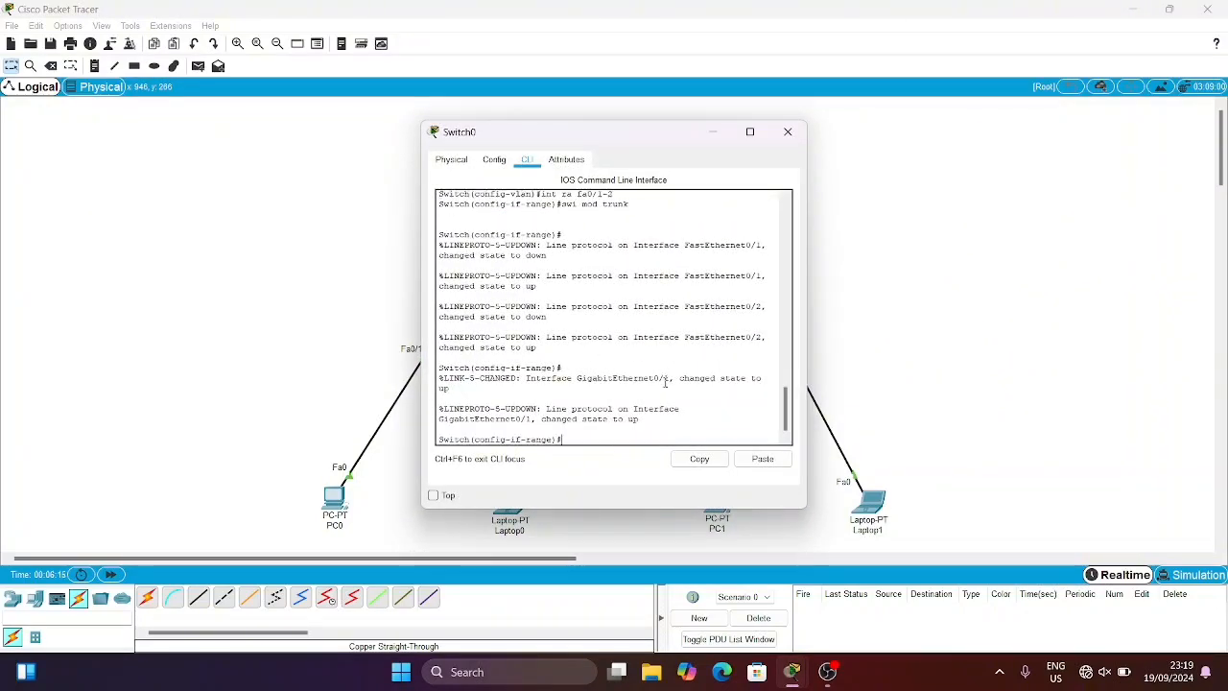
text(int gig0/1)
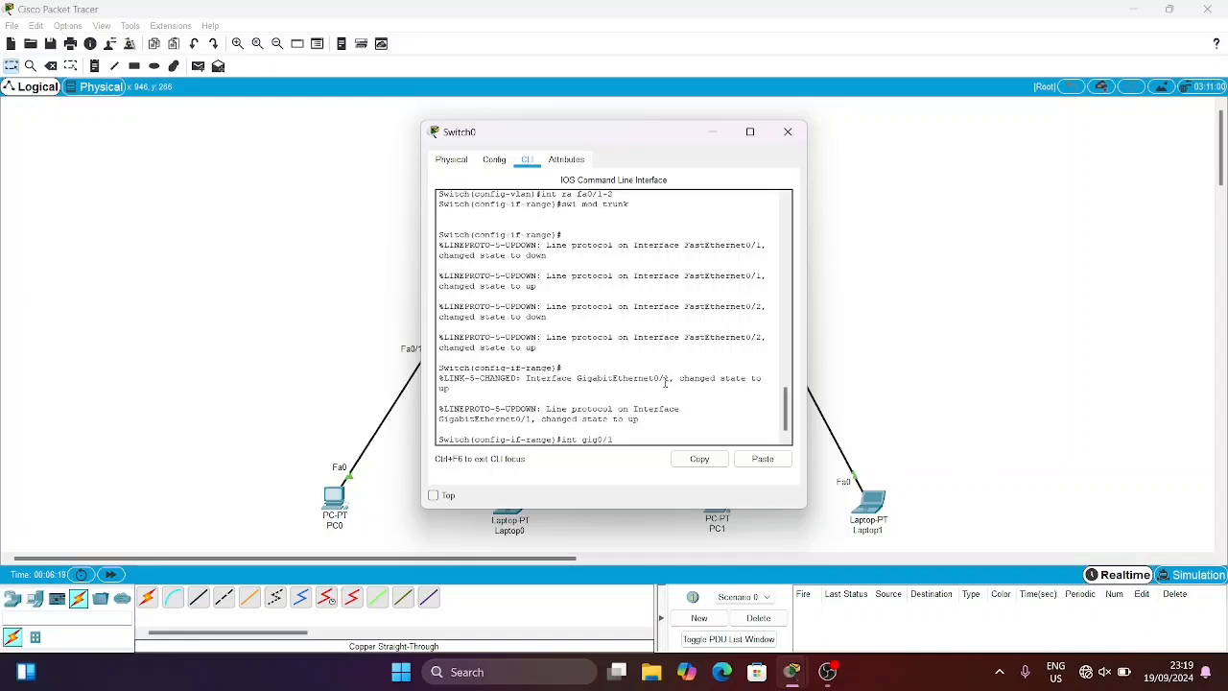
key(Return)
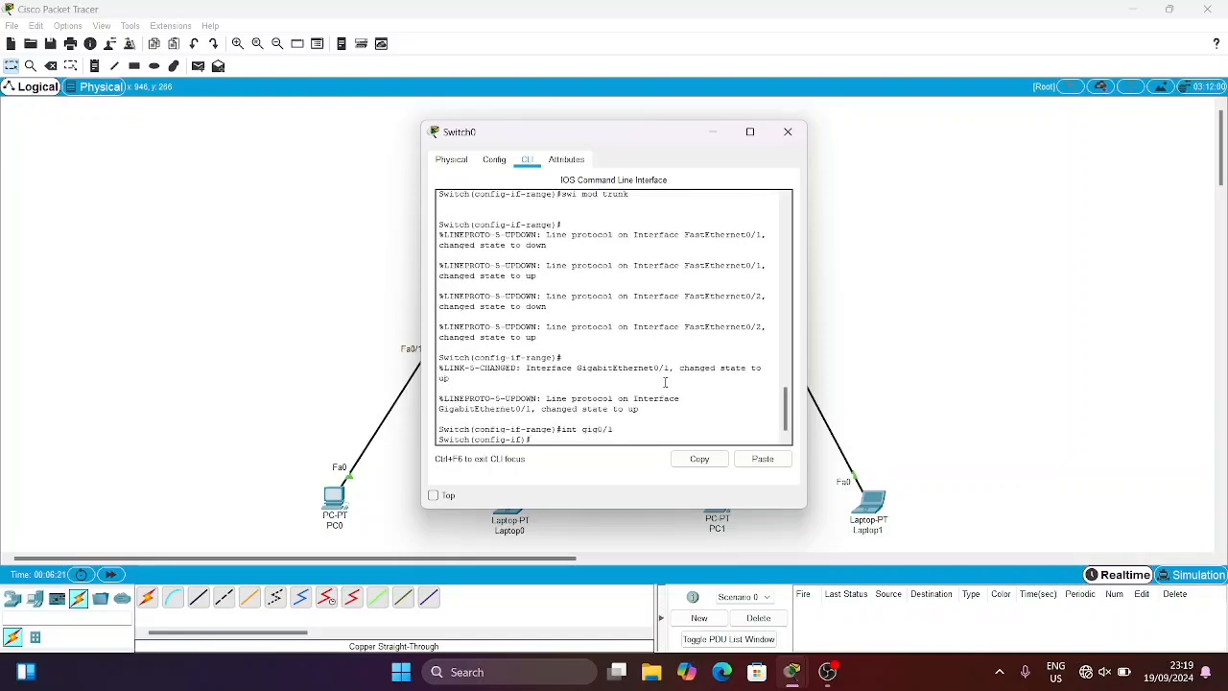
text(swi mod trunk)
key(Return)
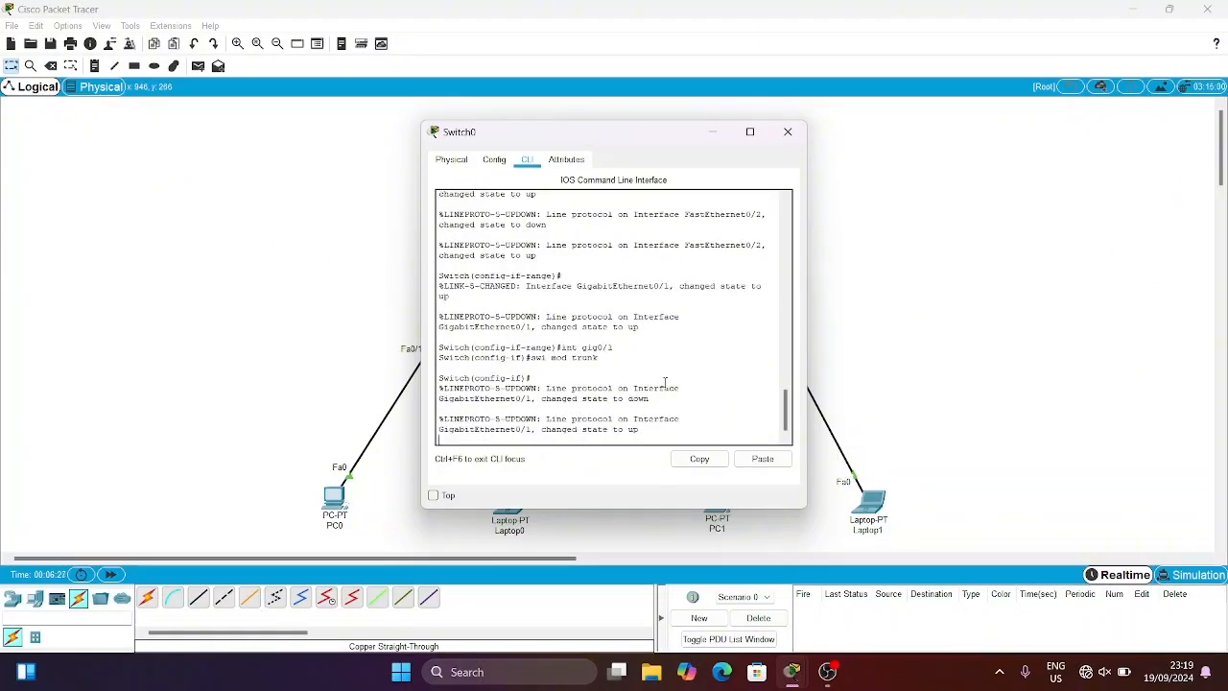
key(Return)
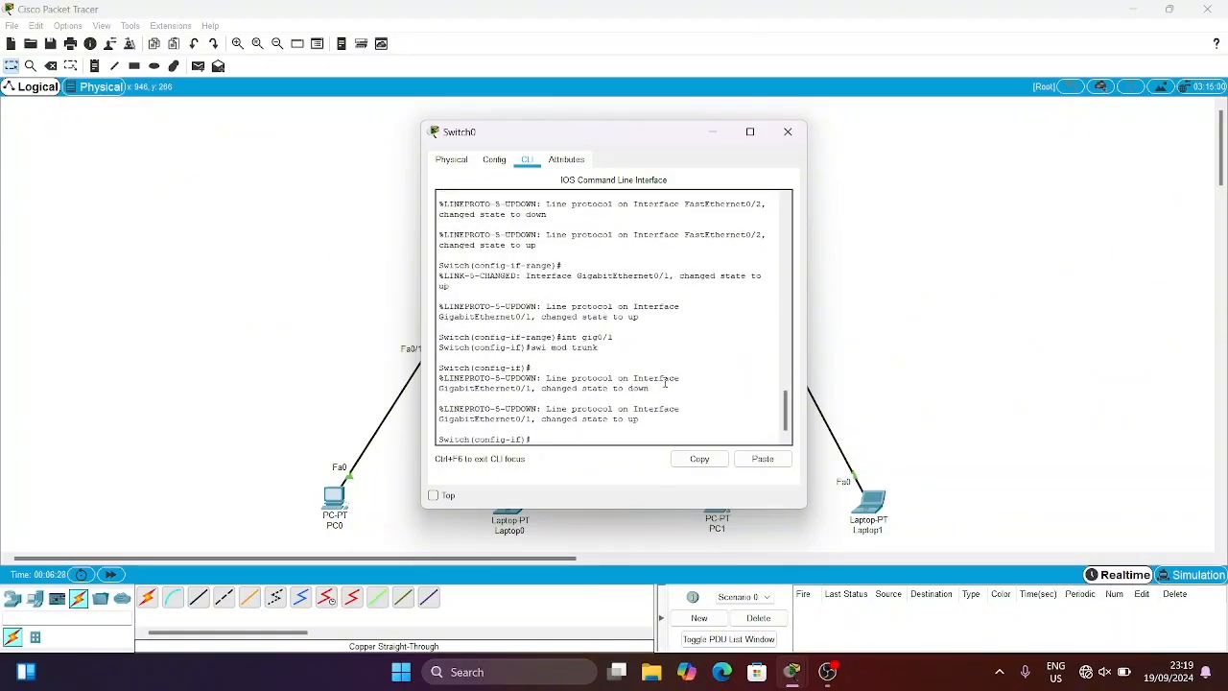
click(788, 131)
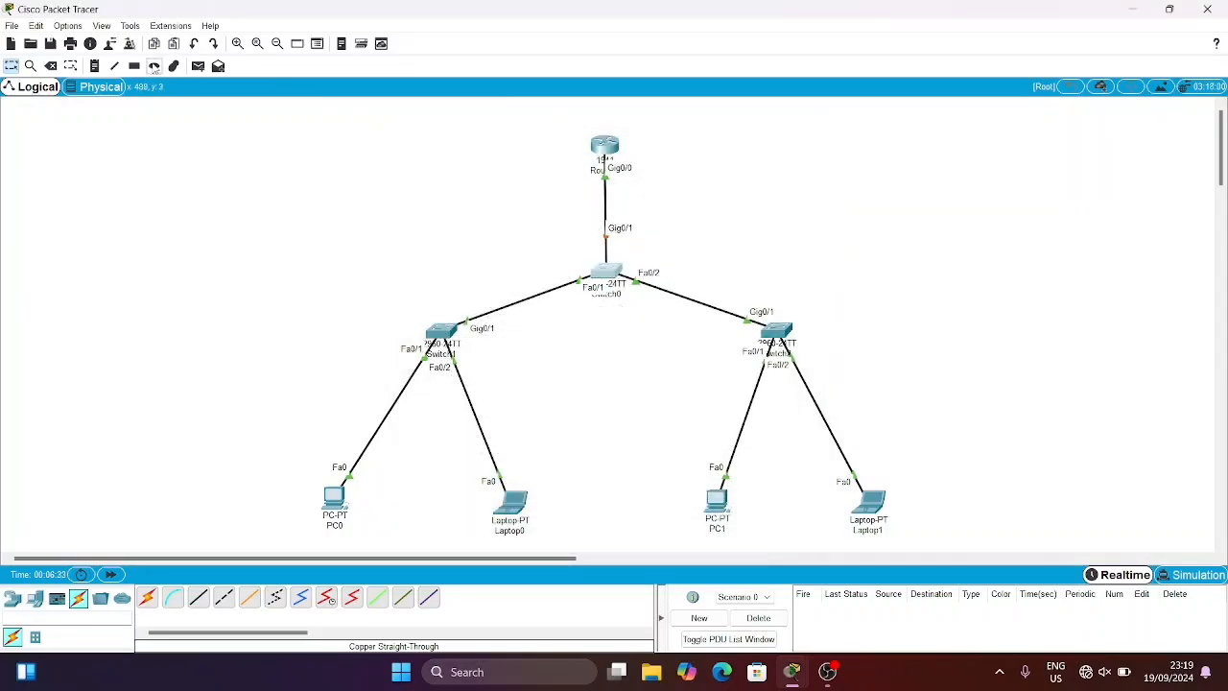
- Draw green-filled rectangles around PC0 and PC1 to mark them as one VLAN
click(135, 65)
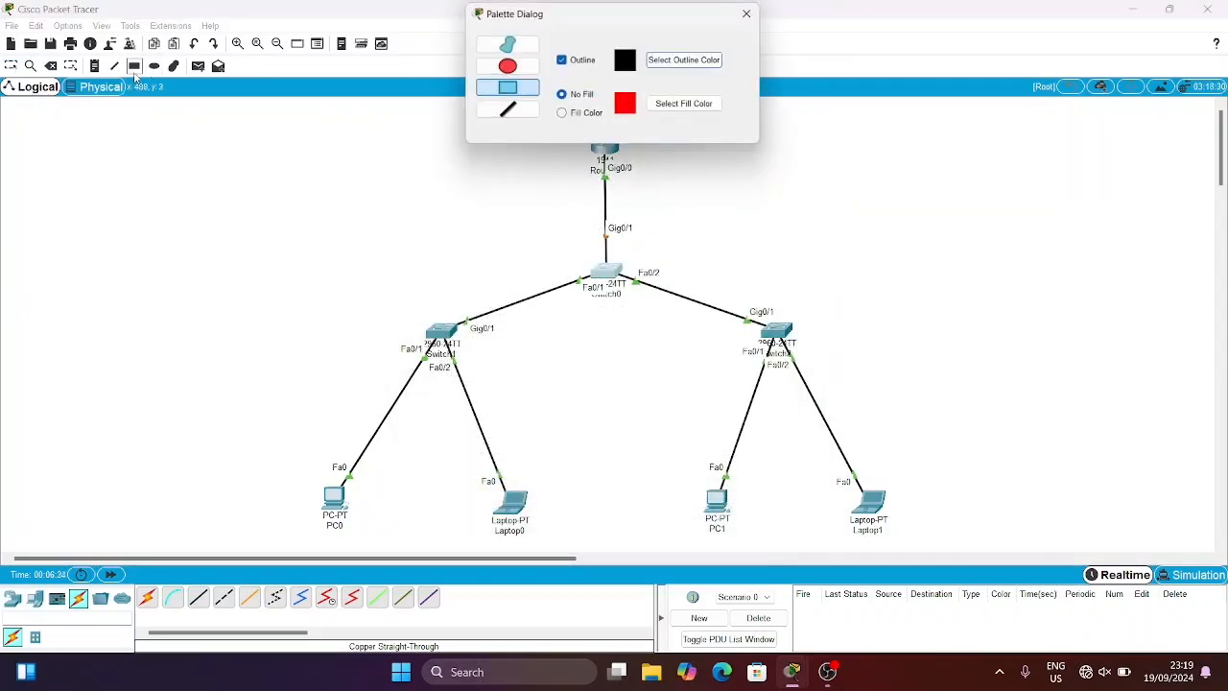
click(562, 115)
click(710, 114)
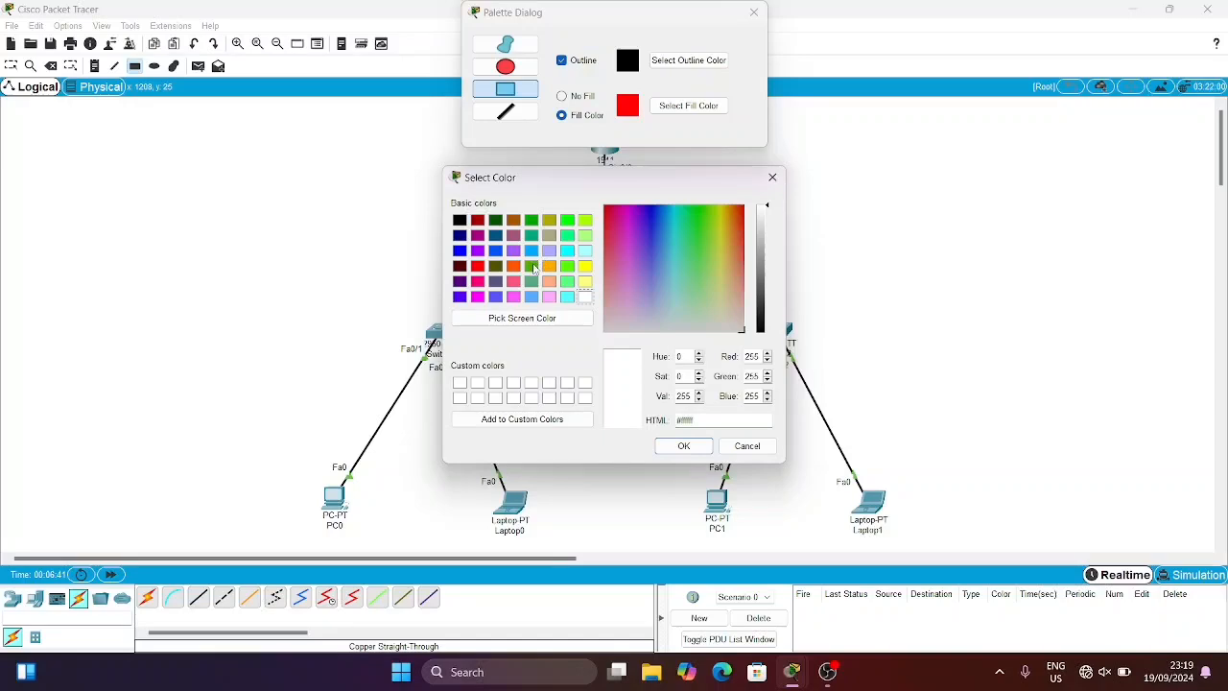
click(532, 267)
click(683, 445)
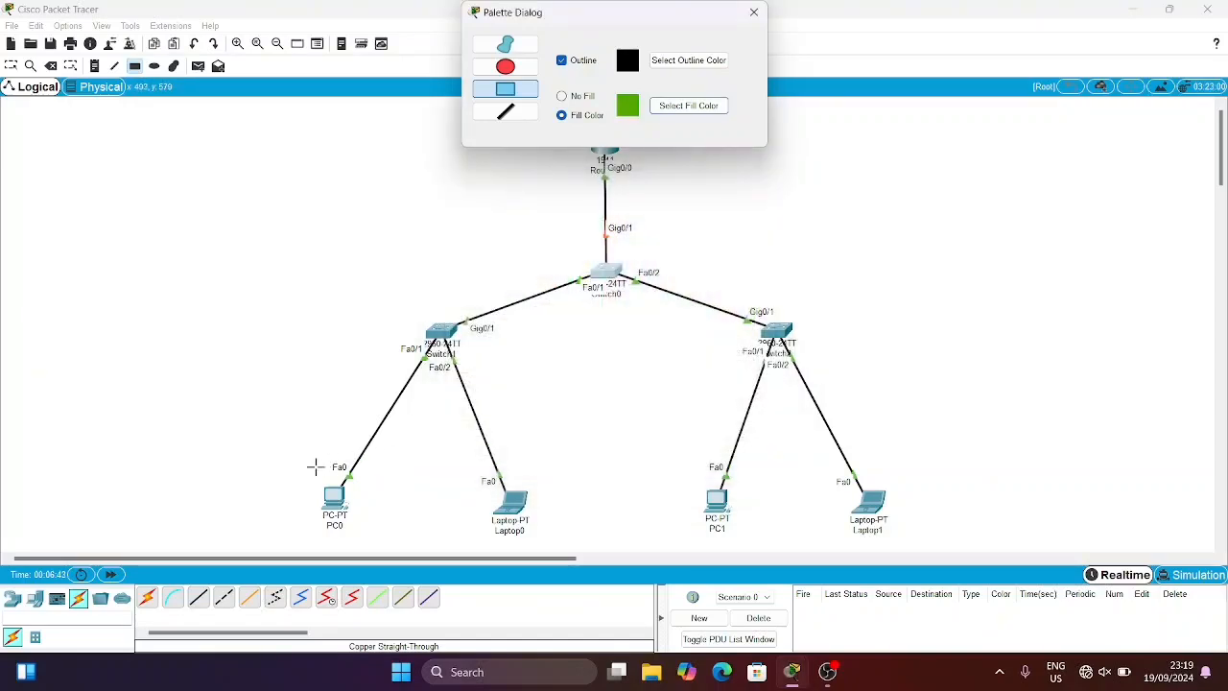
drag(294, 460, 376, 537)
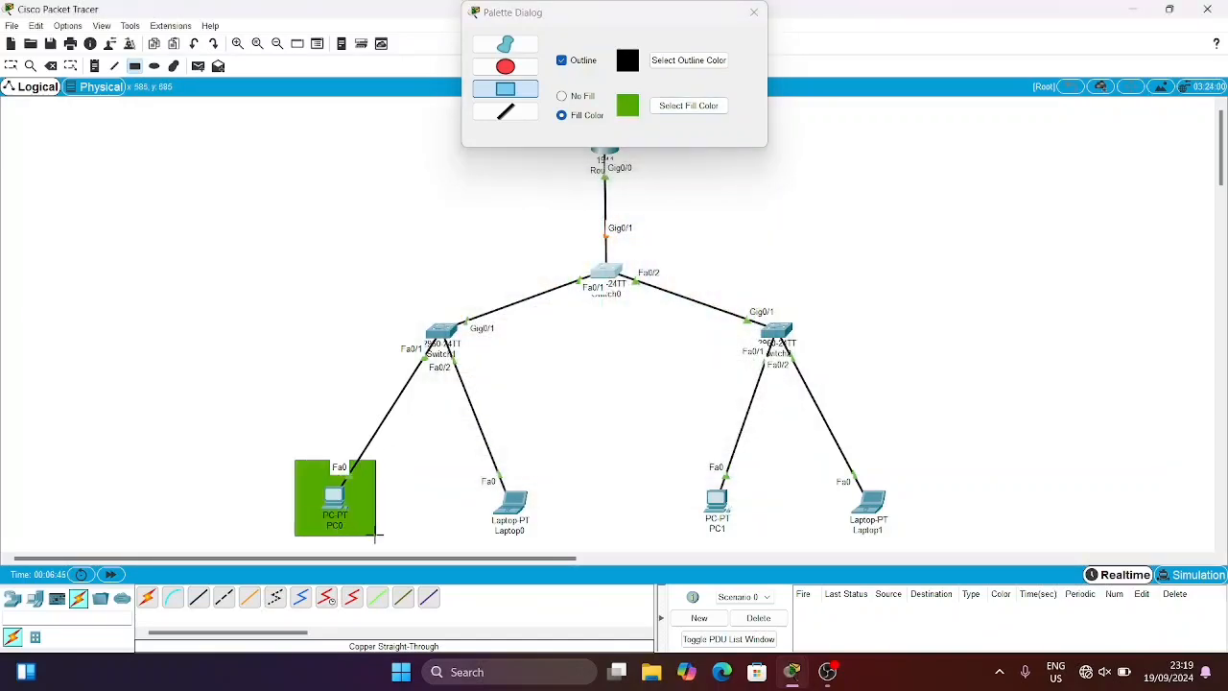
drag(675, 463, 757, 538)
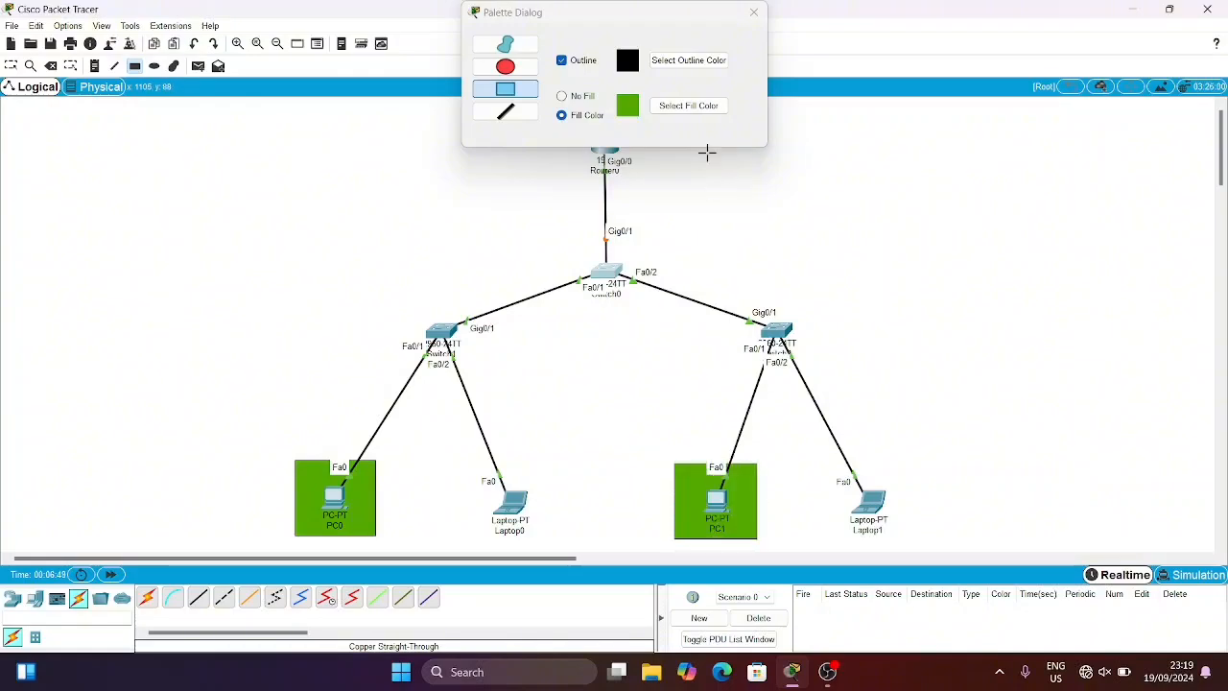
- Draw blue-filled rectangles around Laptop0 and Laptop1, and close the drawing palette
click(688, 105)
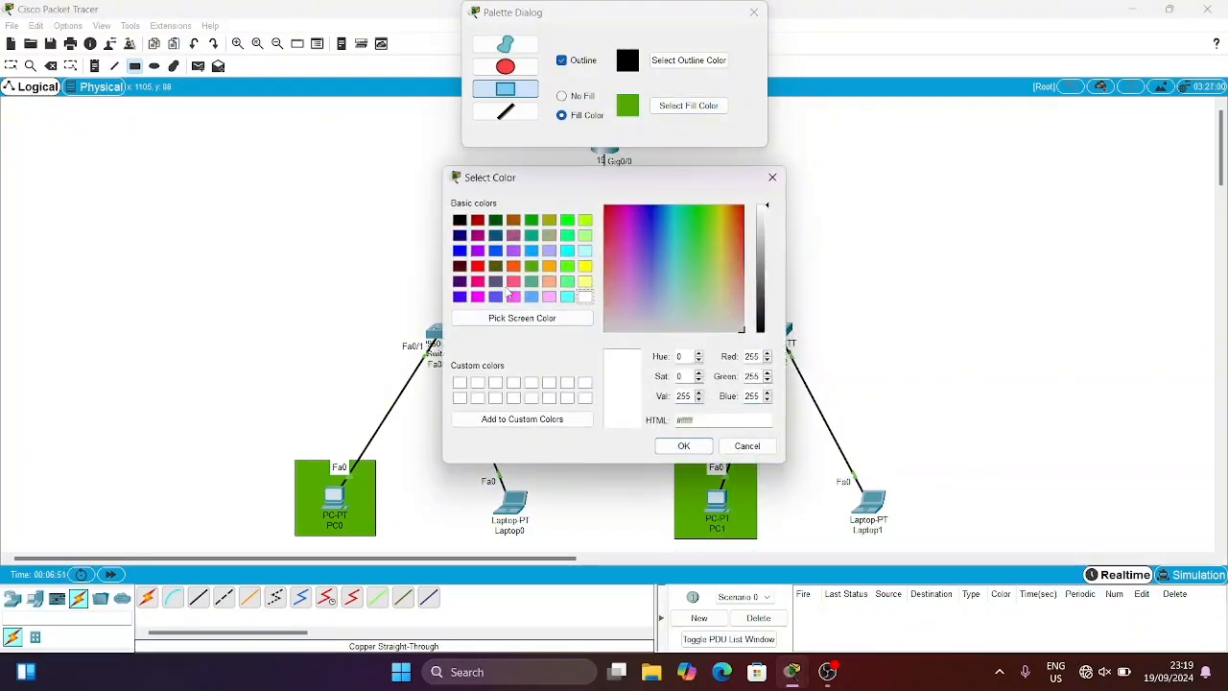
click(497, 299)
click(683, 445)
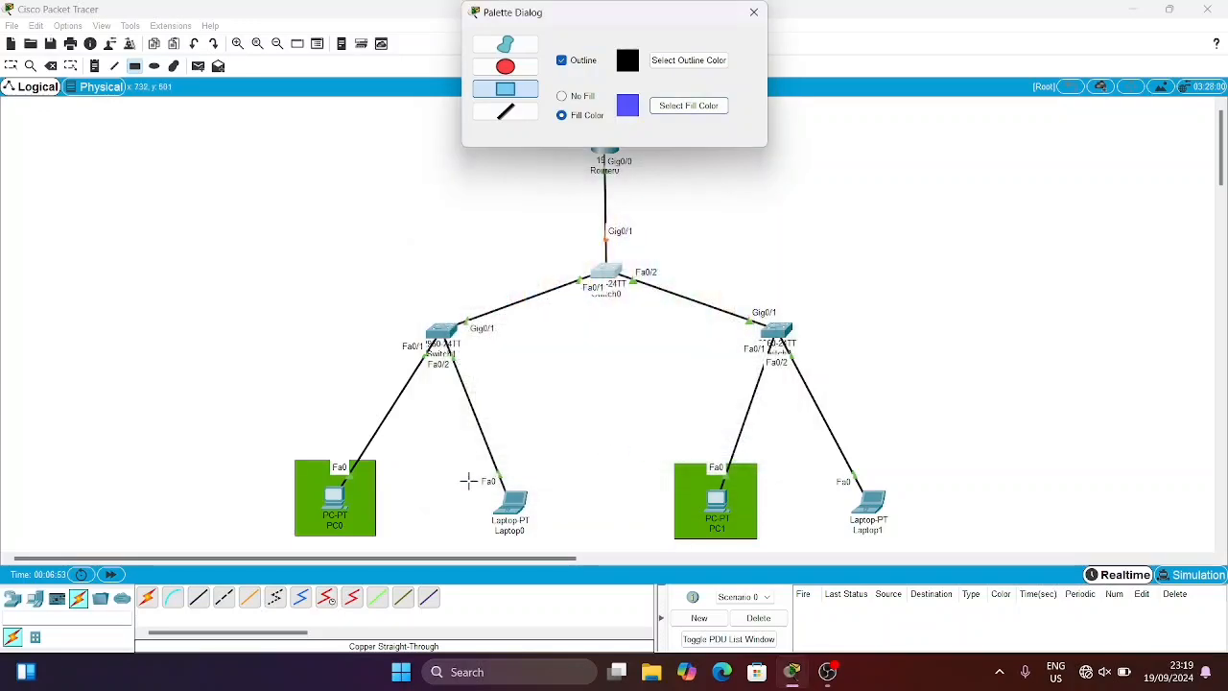
drag(460, 457, 564, 544)
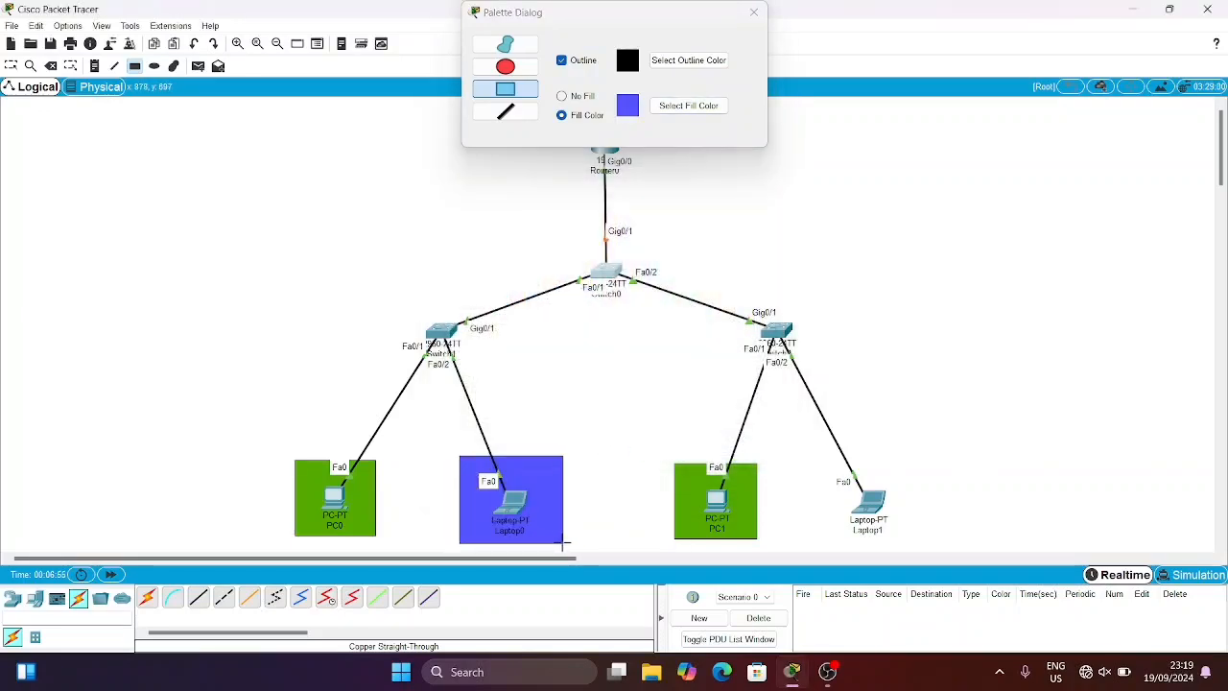
drag(812, 463, 914, 539)
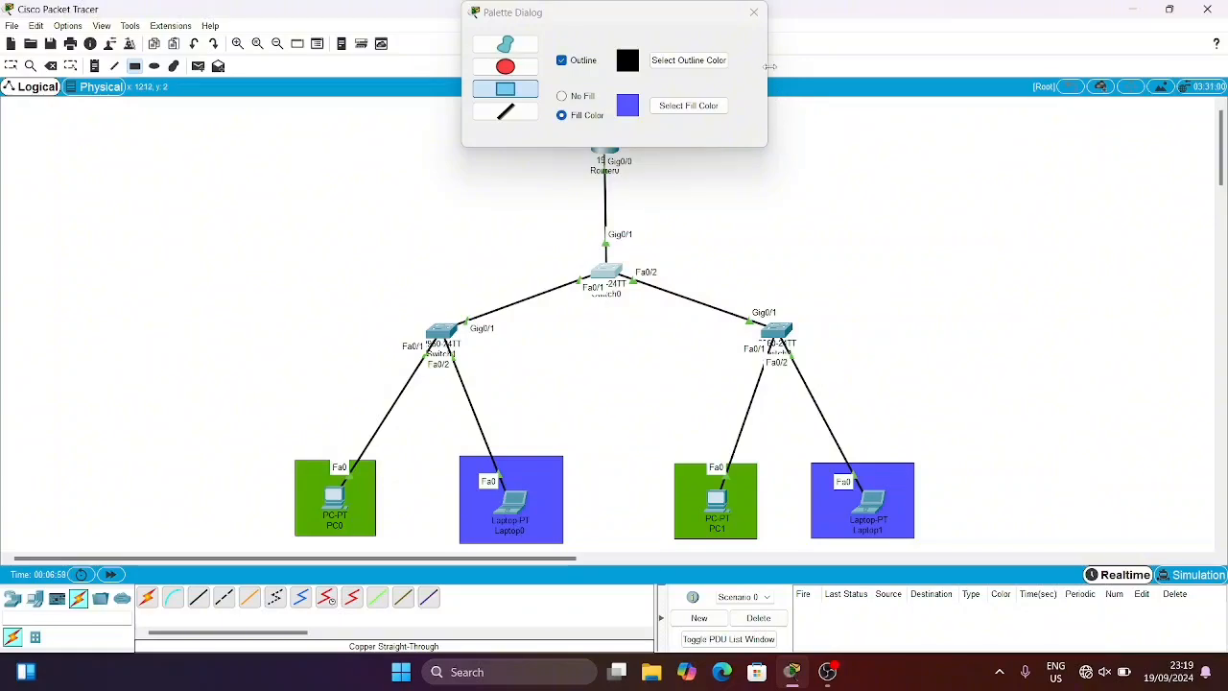
click(754, 13)
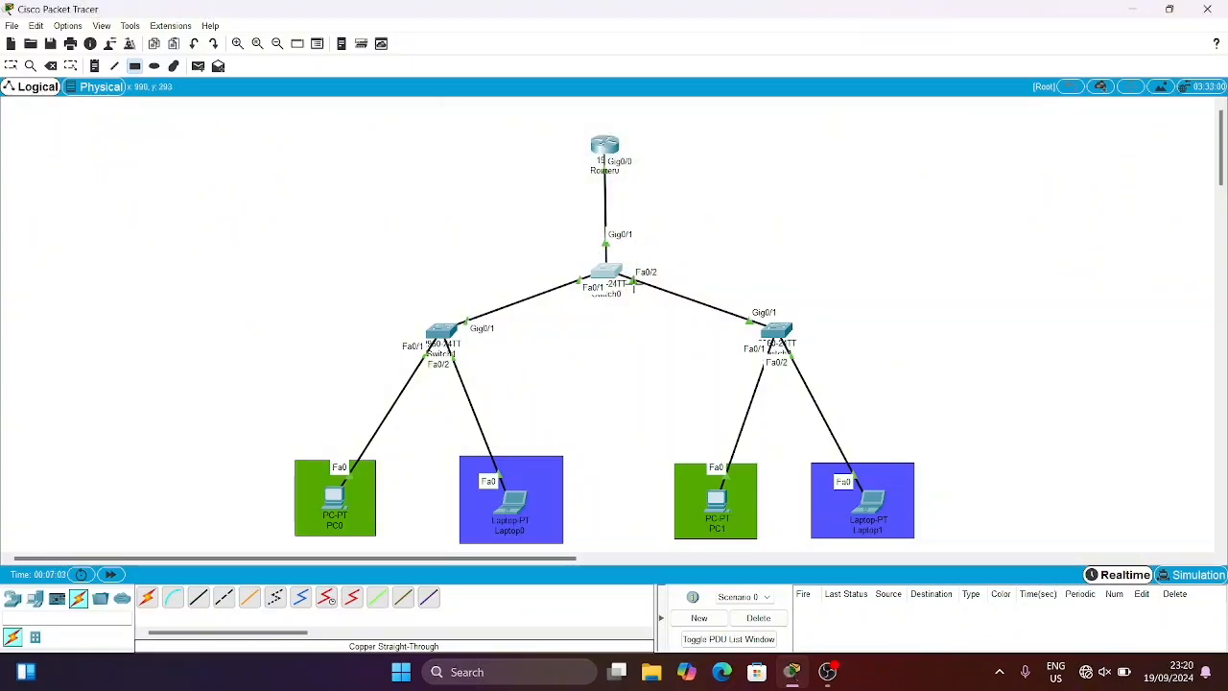
- Test inter-VLAN connectivity by sending a simple PDU from PC1 to Laptop0 twice
click(197, 66)
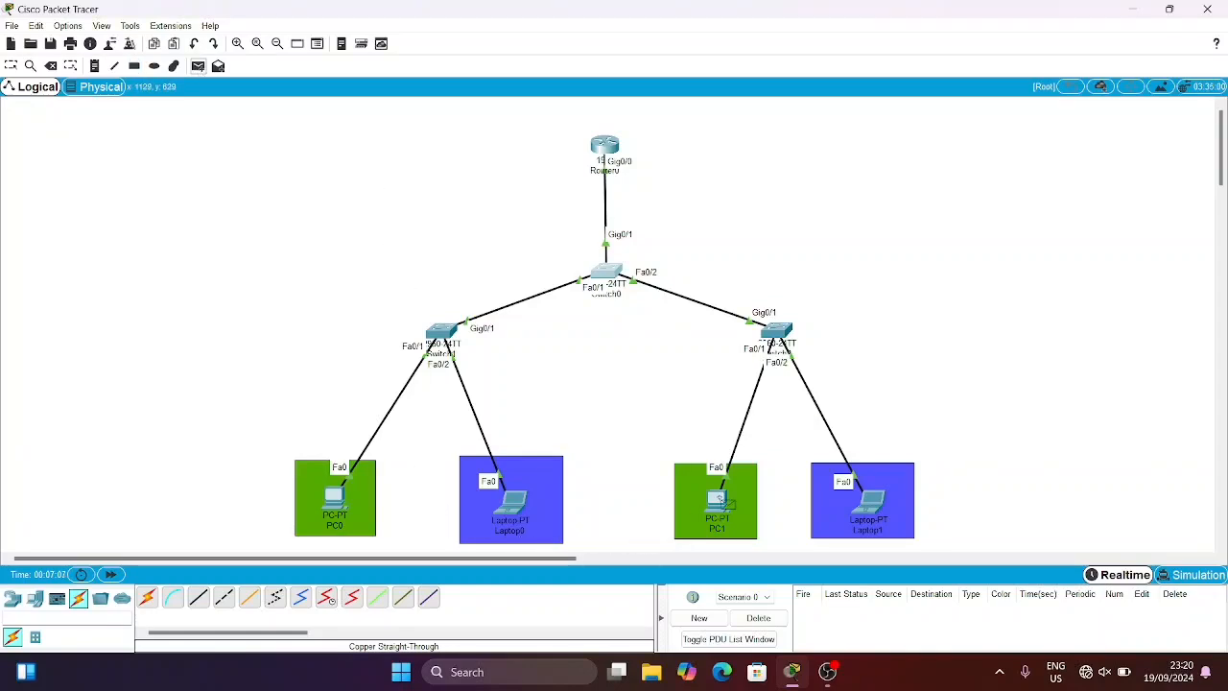
click(720, 498)
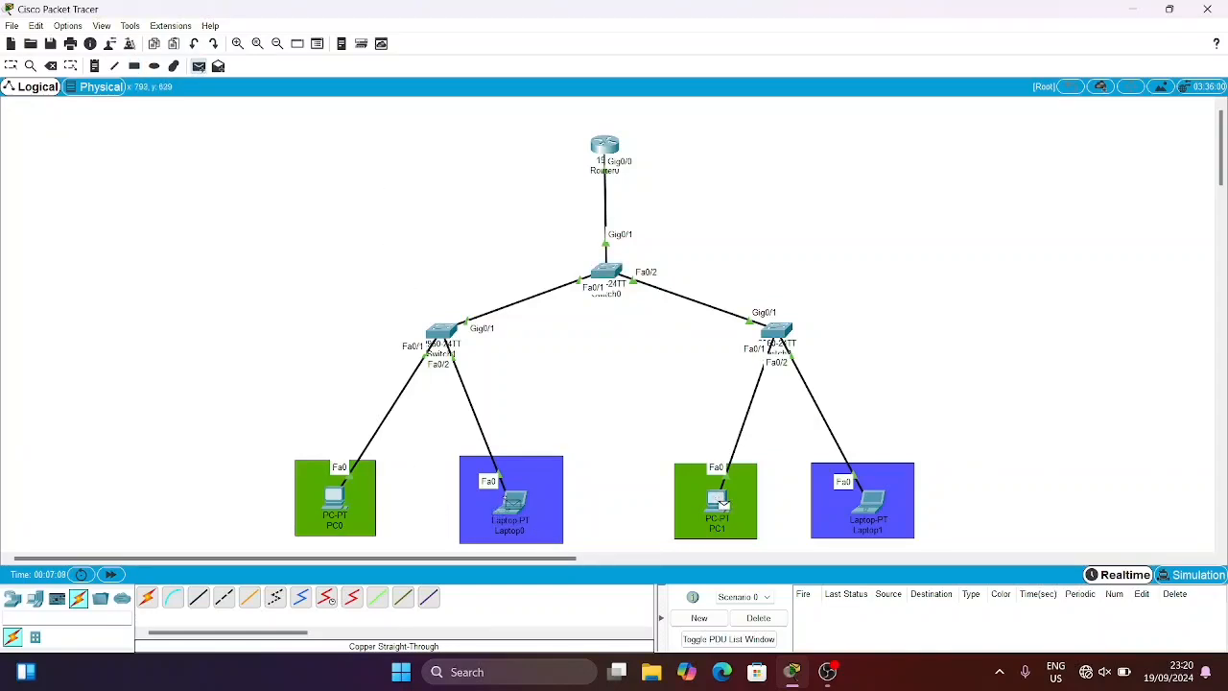
click(513, 501)
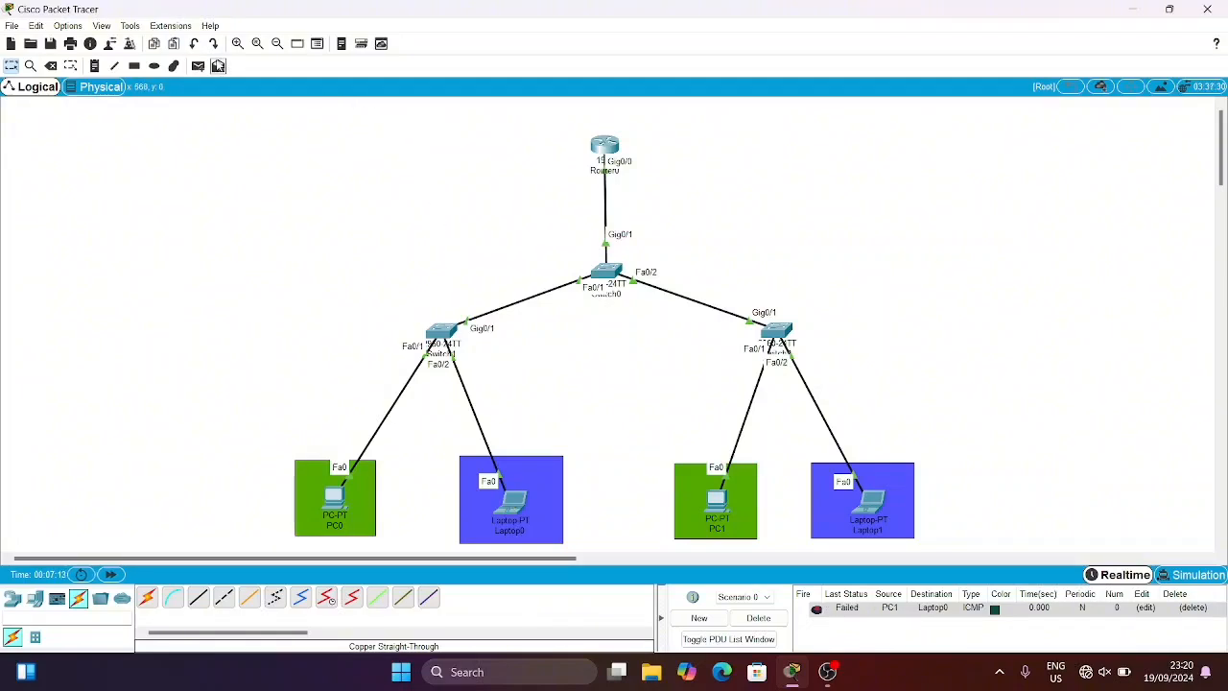
click(197, 65)
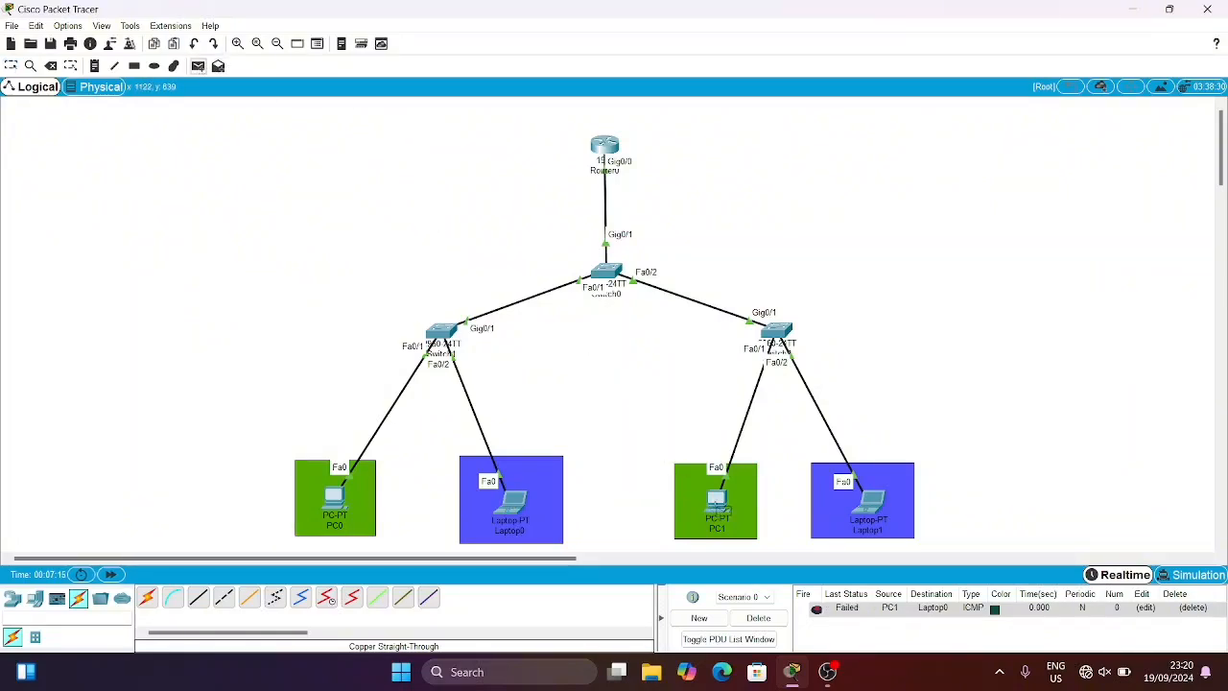
click(719, 502)
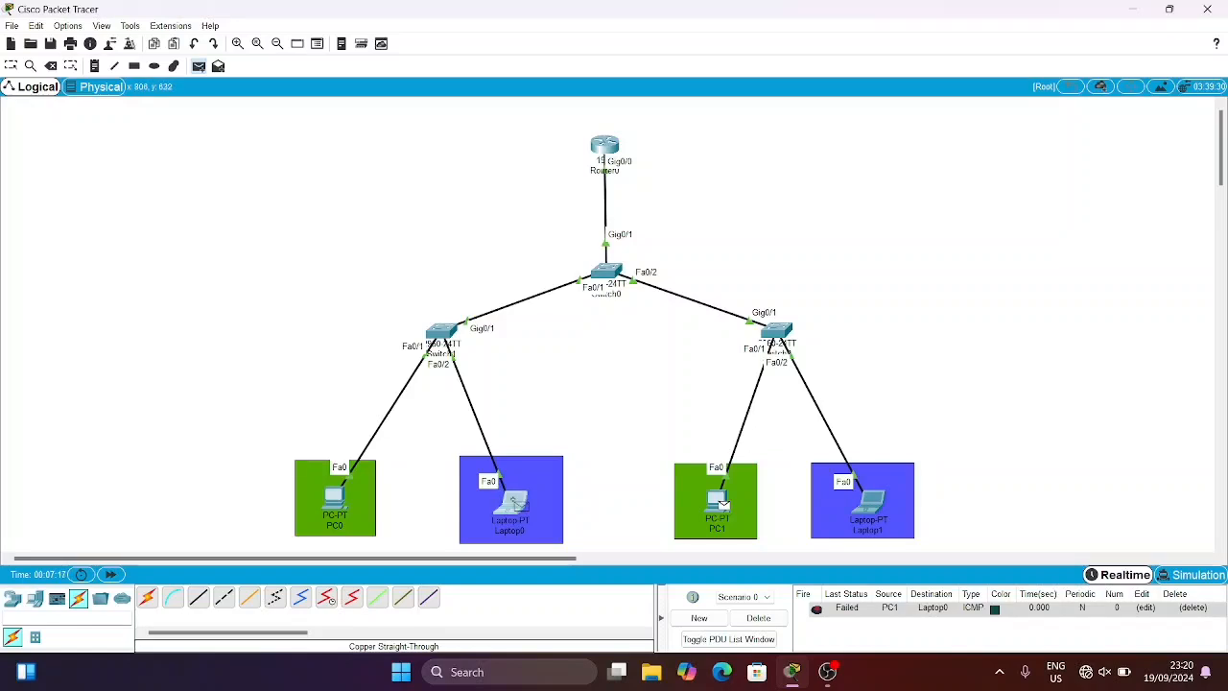
click(514, 500)
- Send a simple PDU from PC0 to Laptop1 to test connectivity between the VLANs
click(198, 65)
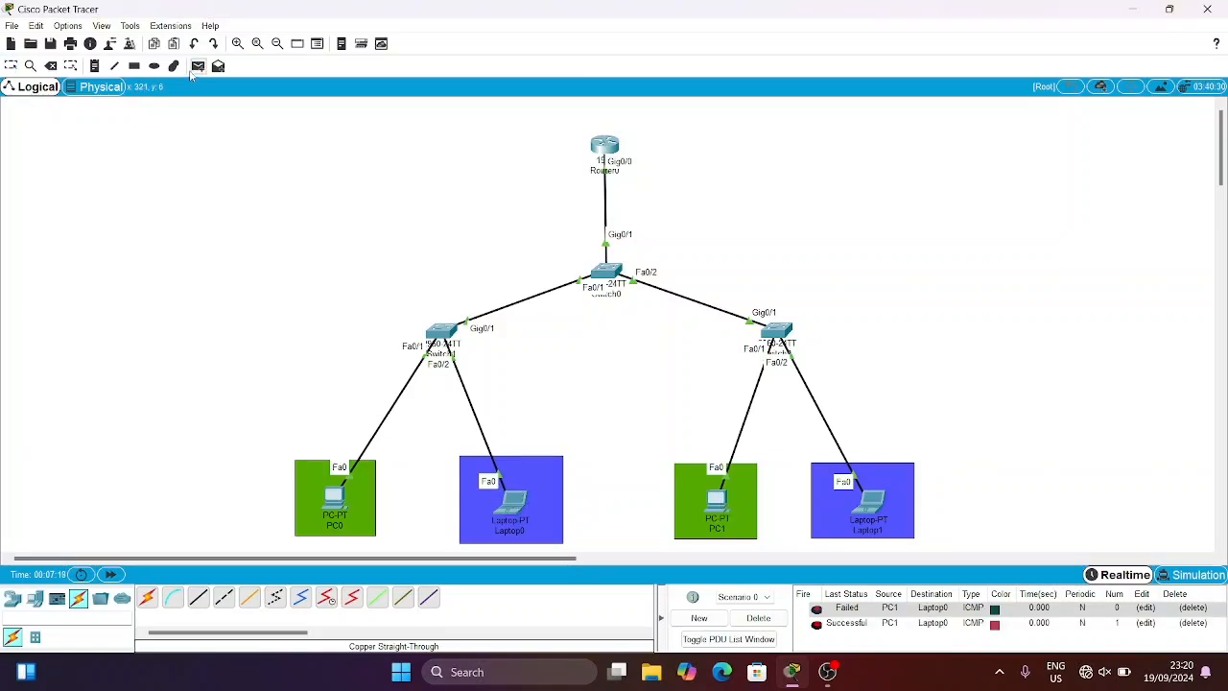
click(337, 498)
click(879, 508)
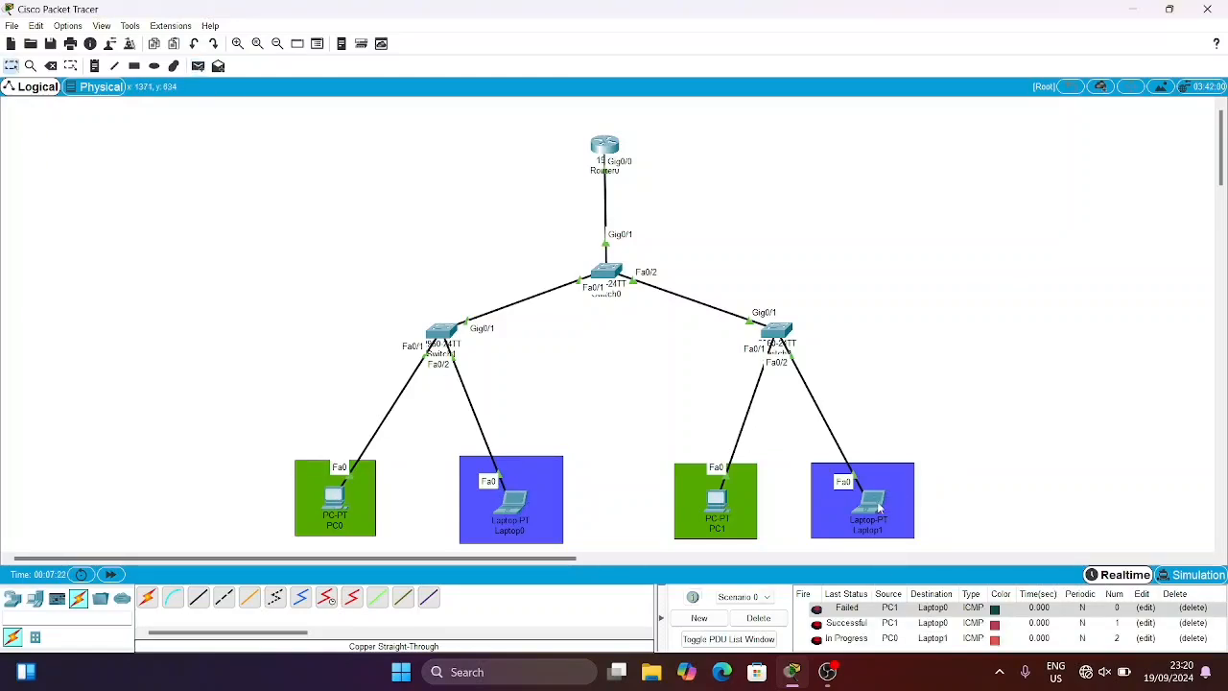
- Delete the scenario's PDUs and send a fresh simple PDU from PC0 to Laptop1
click(758, 618)
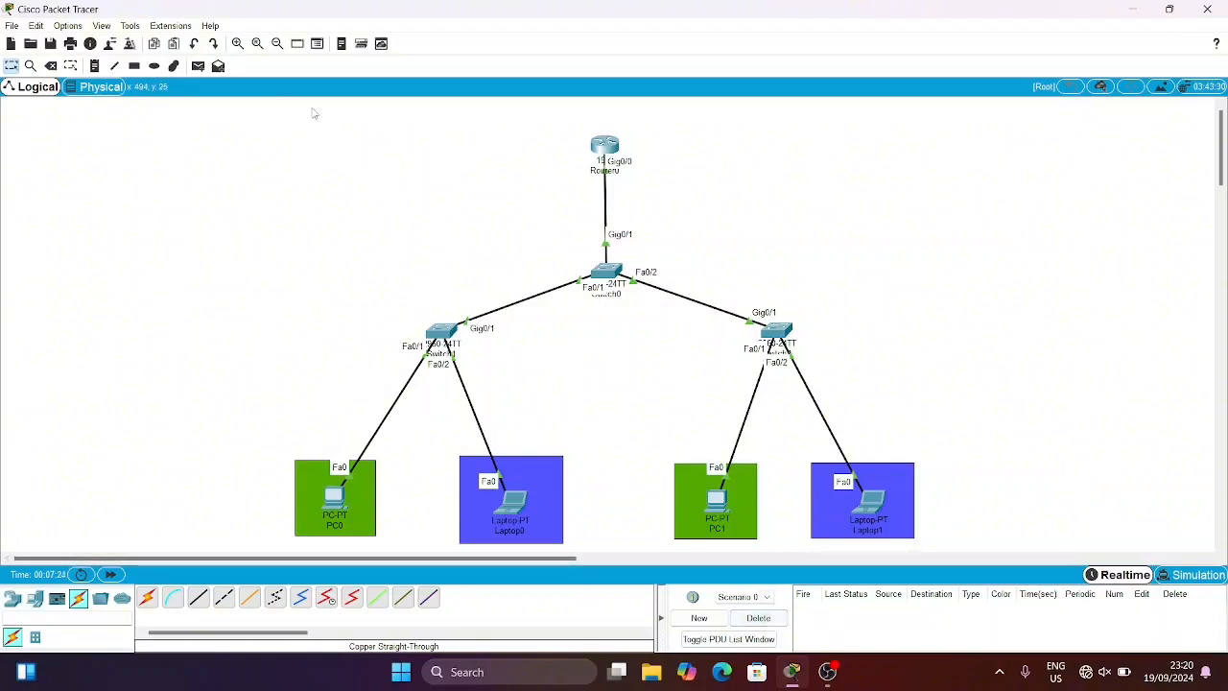
click(198, 65)
click(336, 498)
click(874, 498)
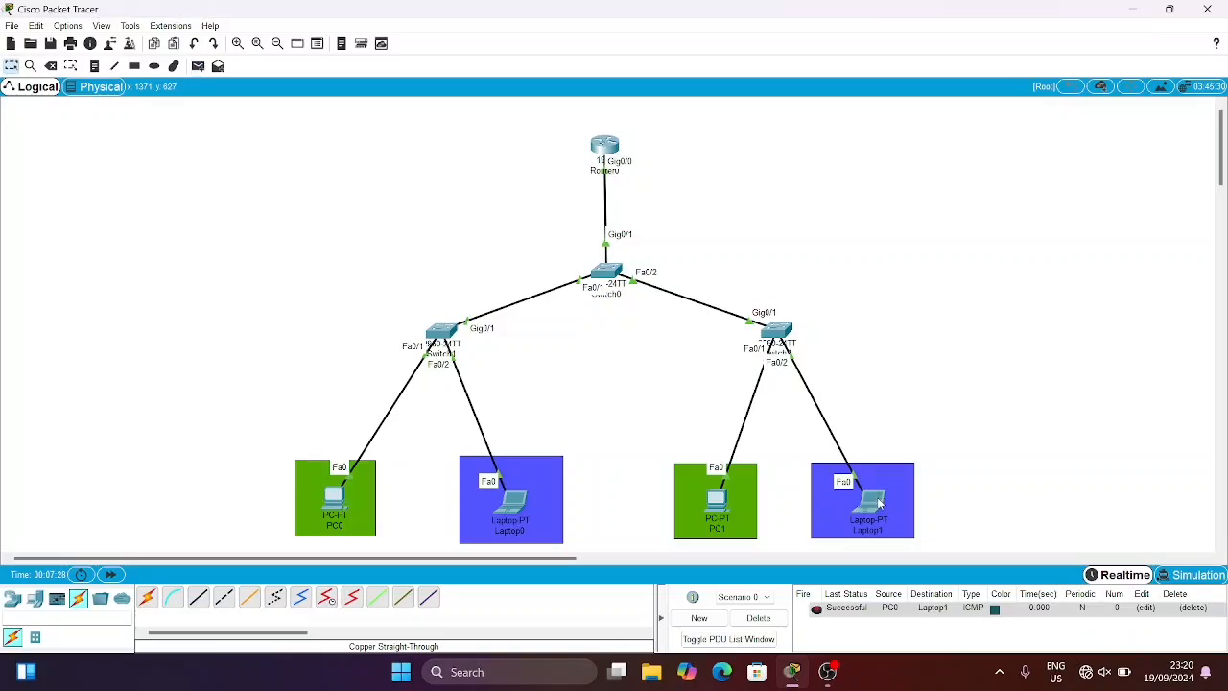